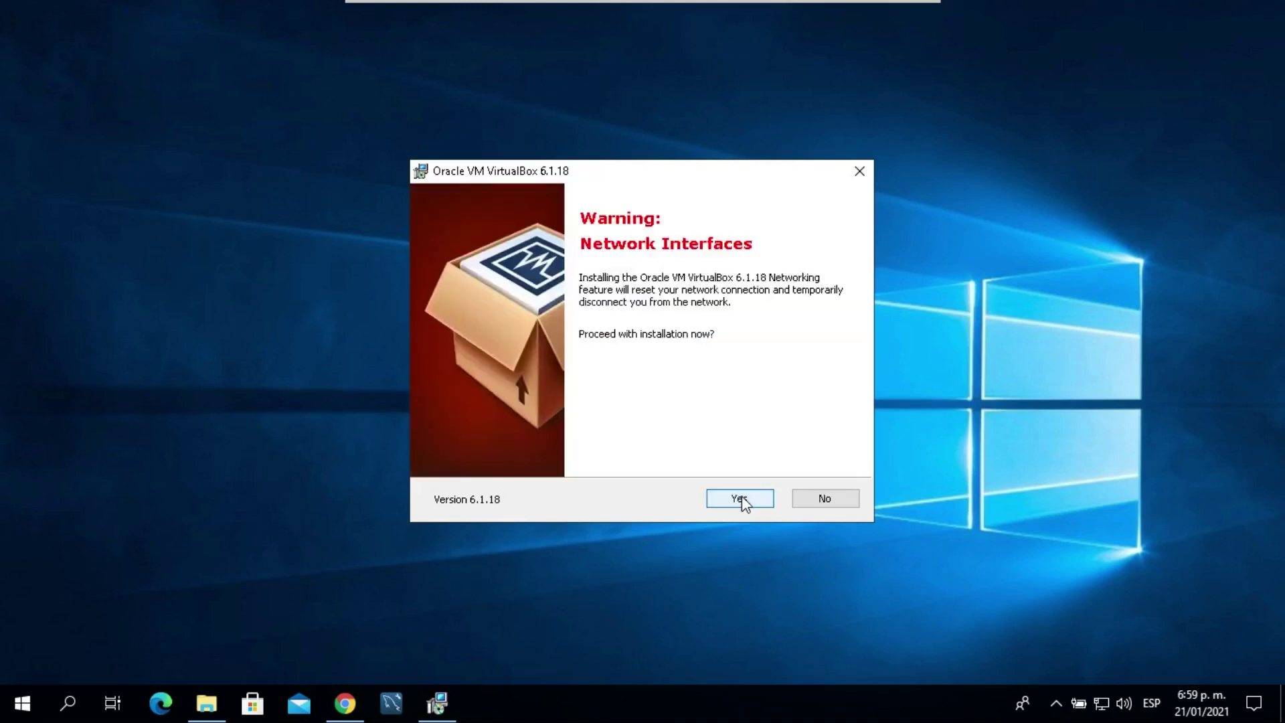
Step: Accept the network reset warning, install VirtualBox 6.1.18, and finish the setup wizard
left_click(741, 500)
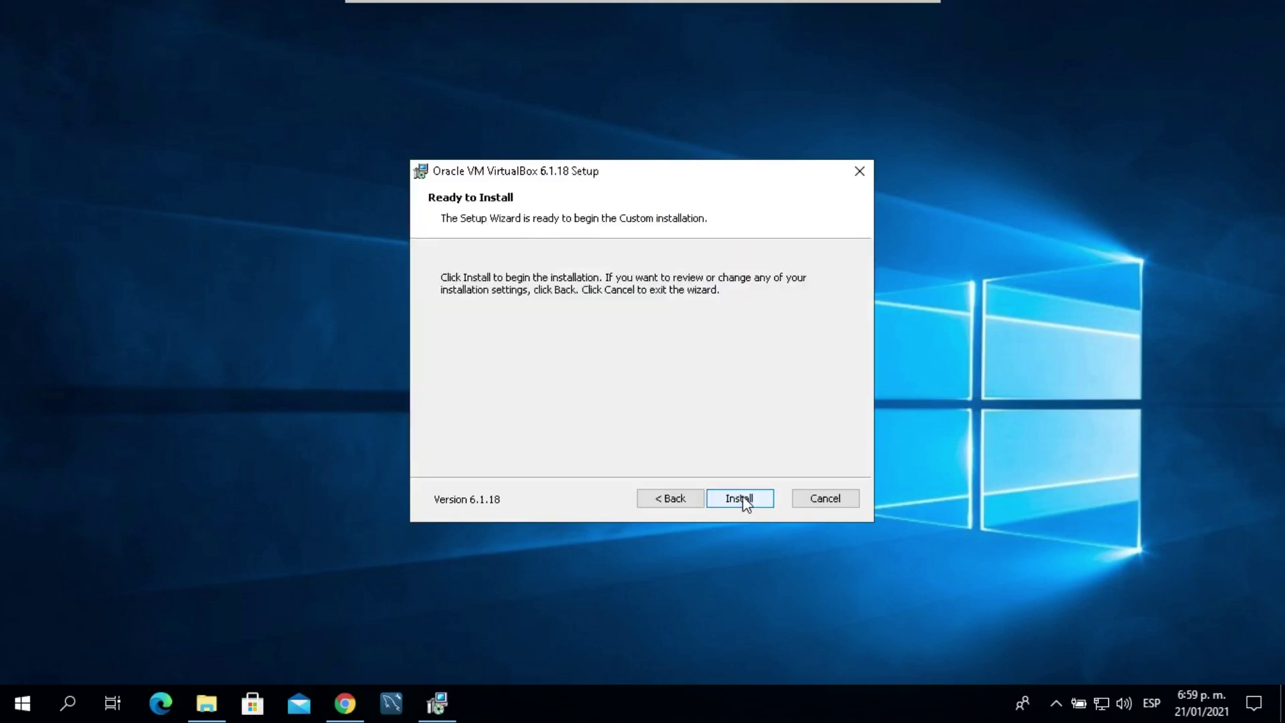
left_click(743, 500)
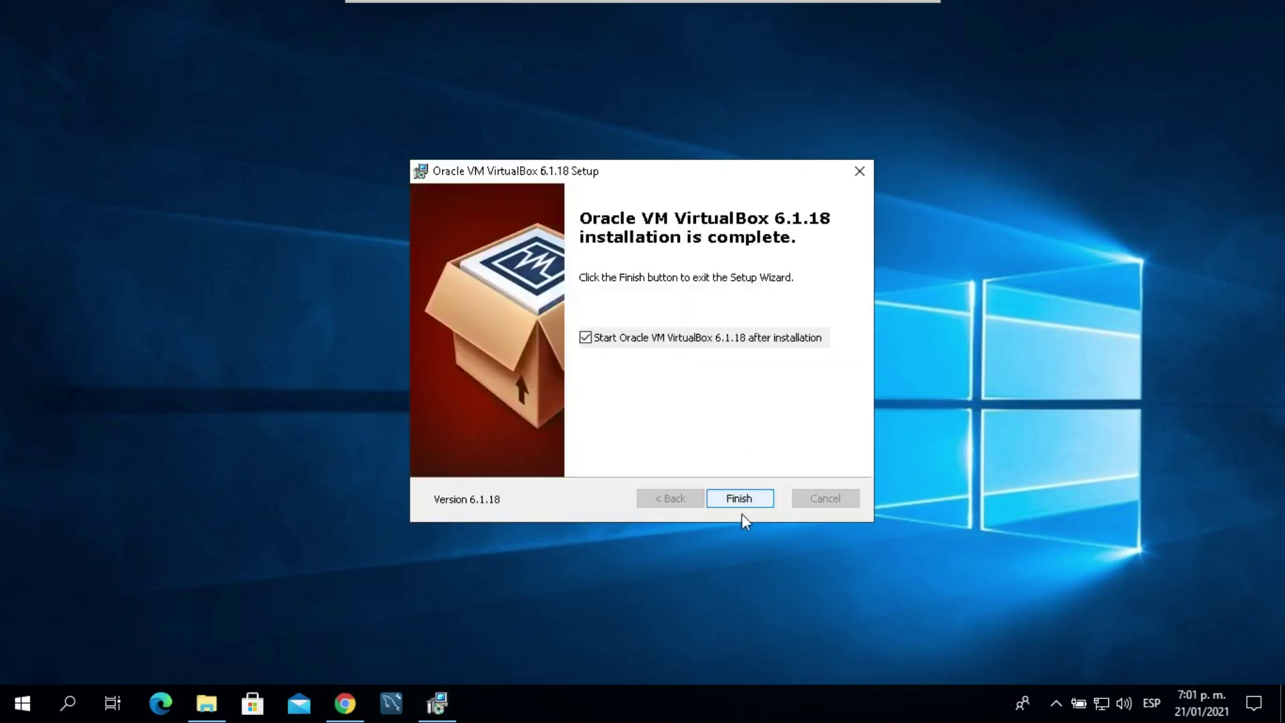
left_click(742, 500)
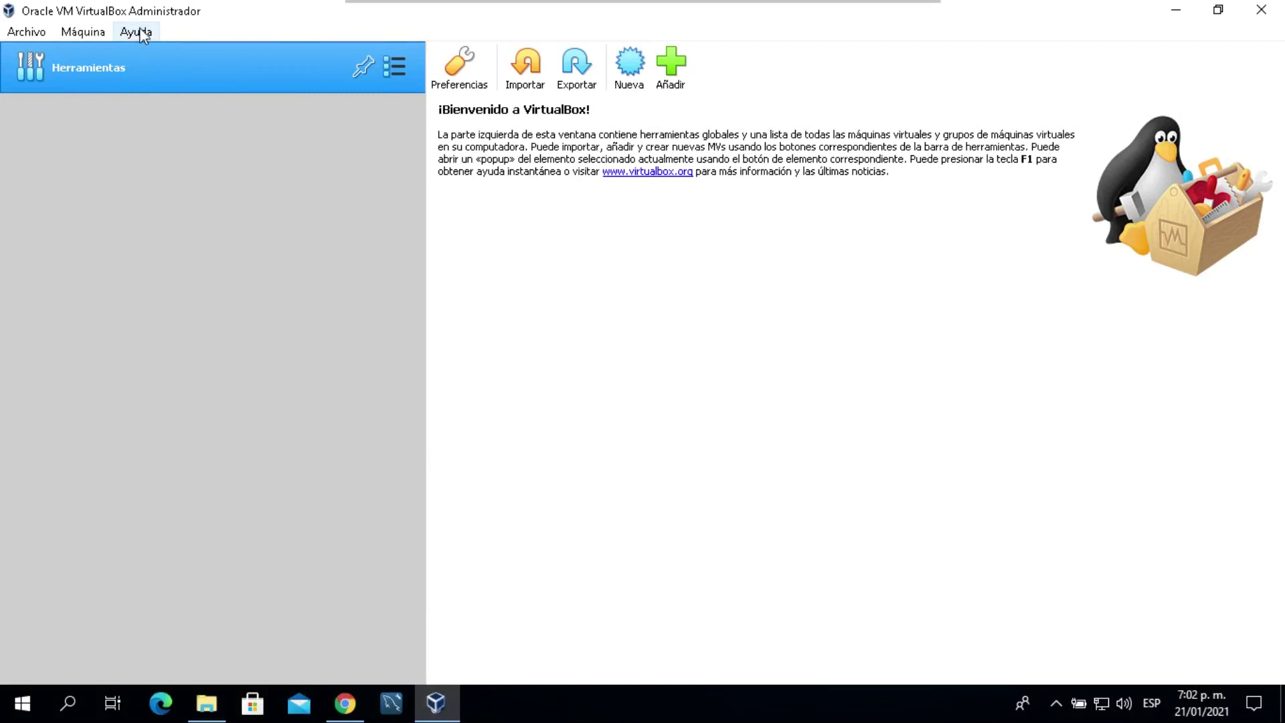
Step: Show Ayuda > Acerca de VirtualBox and highlight the 6.1.18 version number
left_click(137, 33)
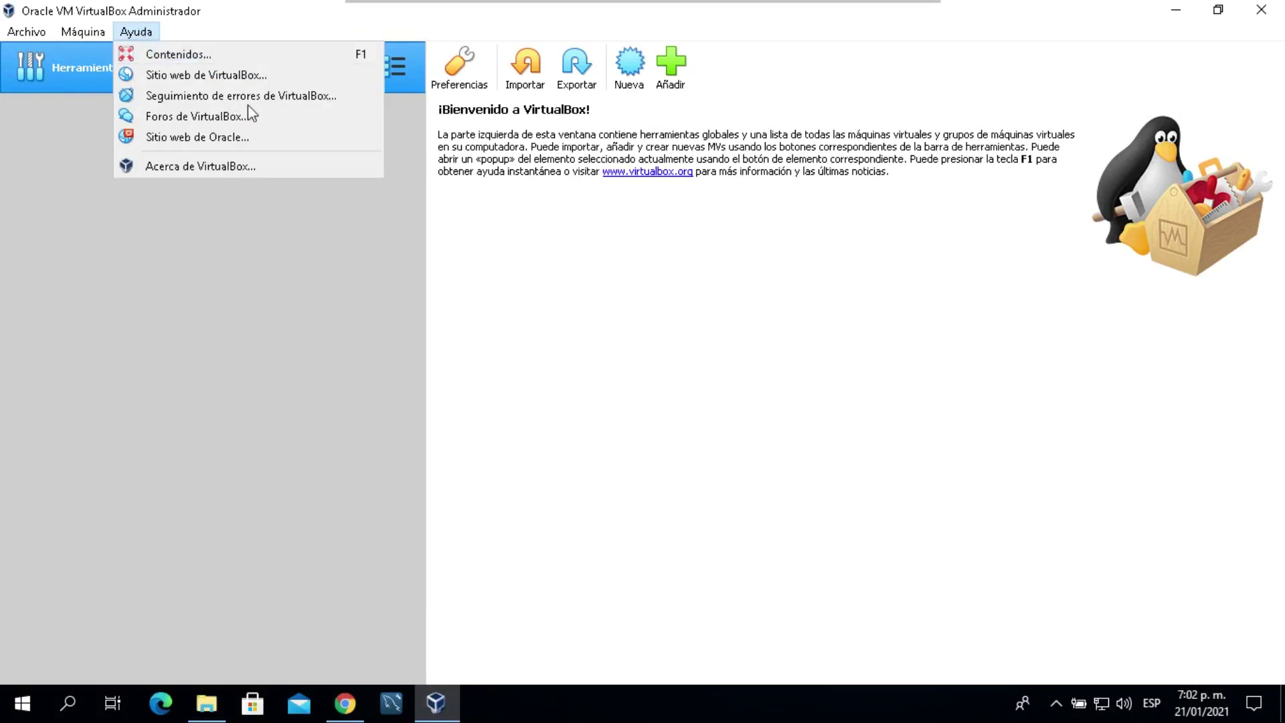
left_click(229, 168)
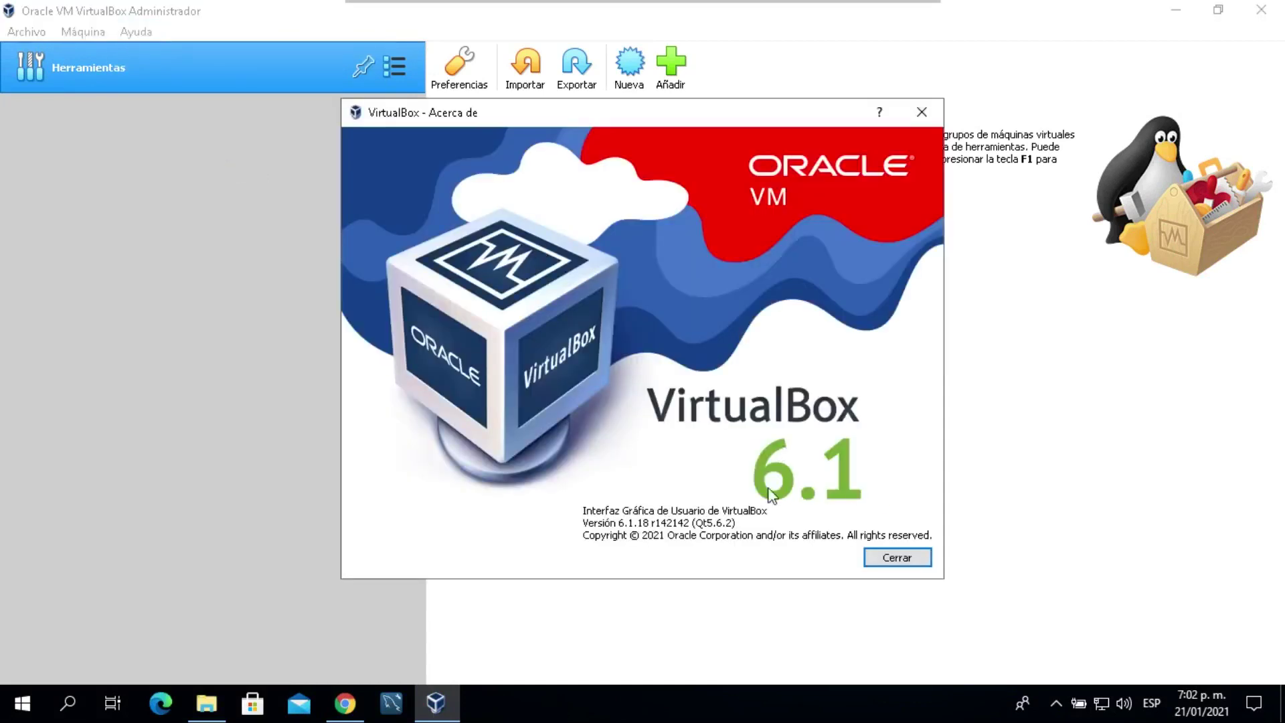
left_click_drag(617, 526, 661, 530)
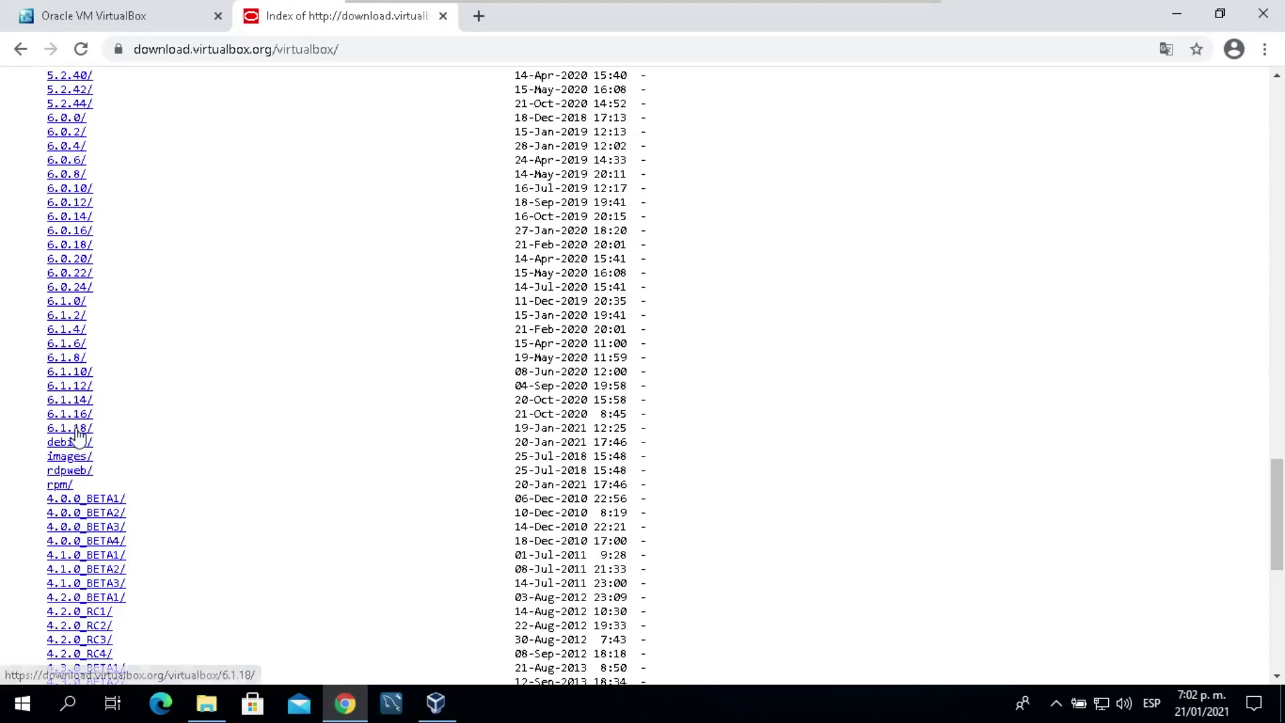
Step: Download VBoxGuestAdditions_6.1.18.iso from the 6.1.18/ release folder
left_click(74, 429)
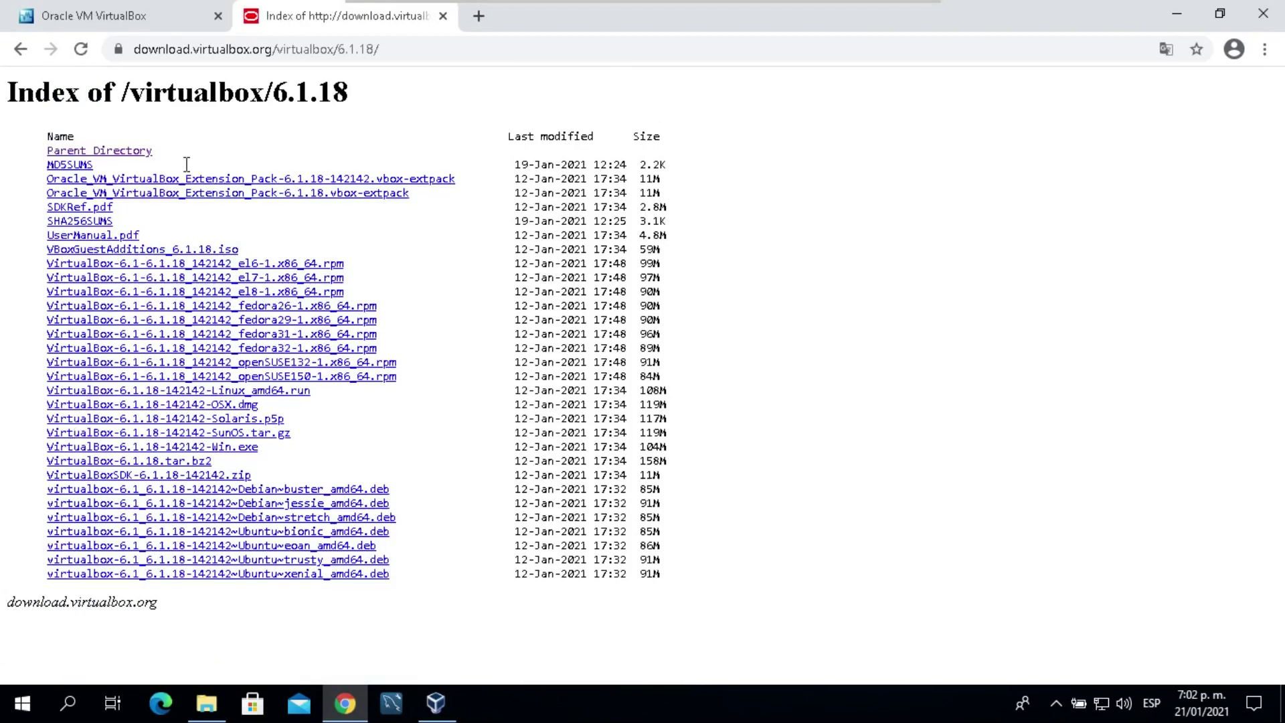
left_click(210, 250)
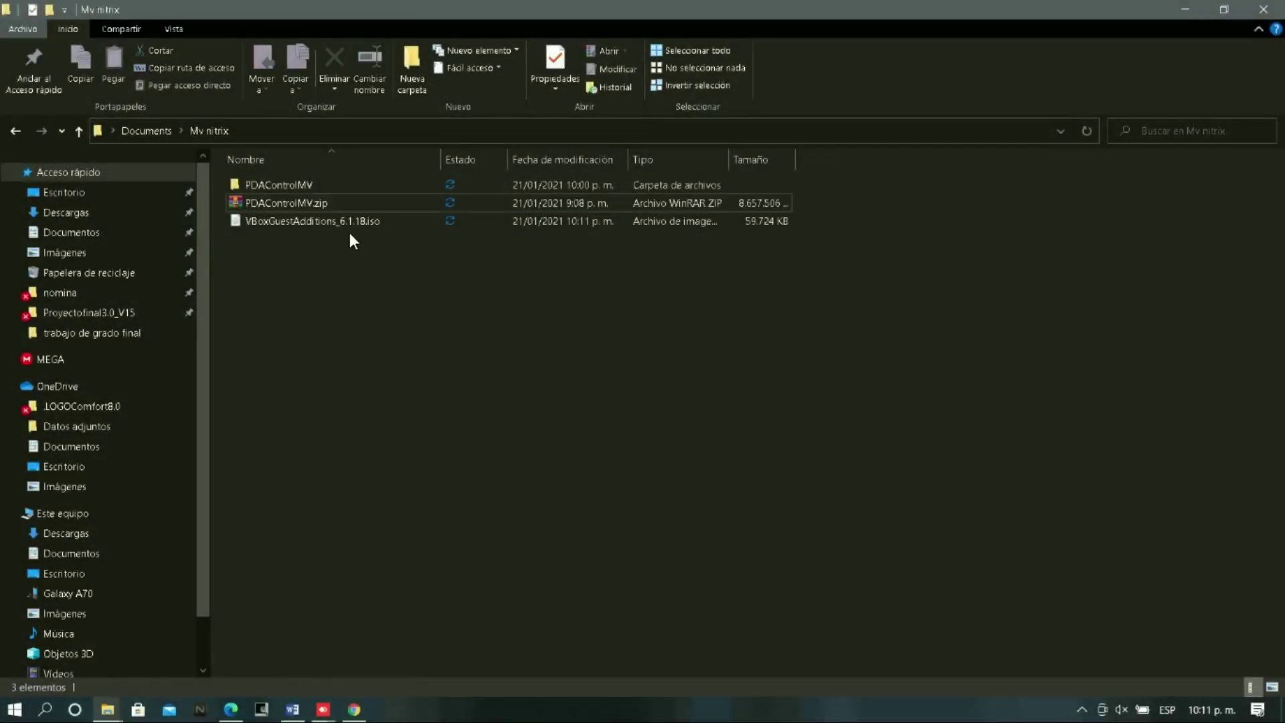
Step: Browse into the nested PDAControlMV folders, then return to Mv nitrix
double_click(305, 182)
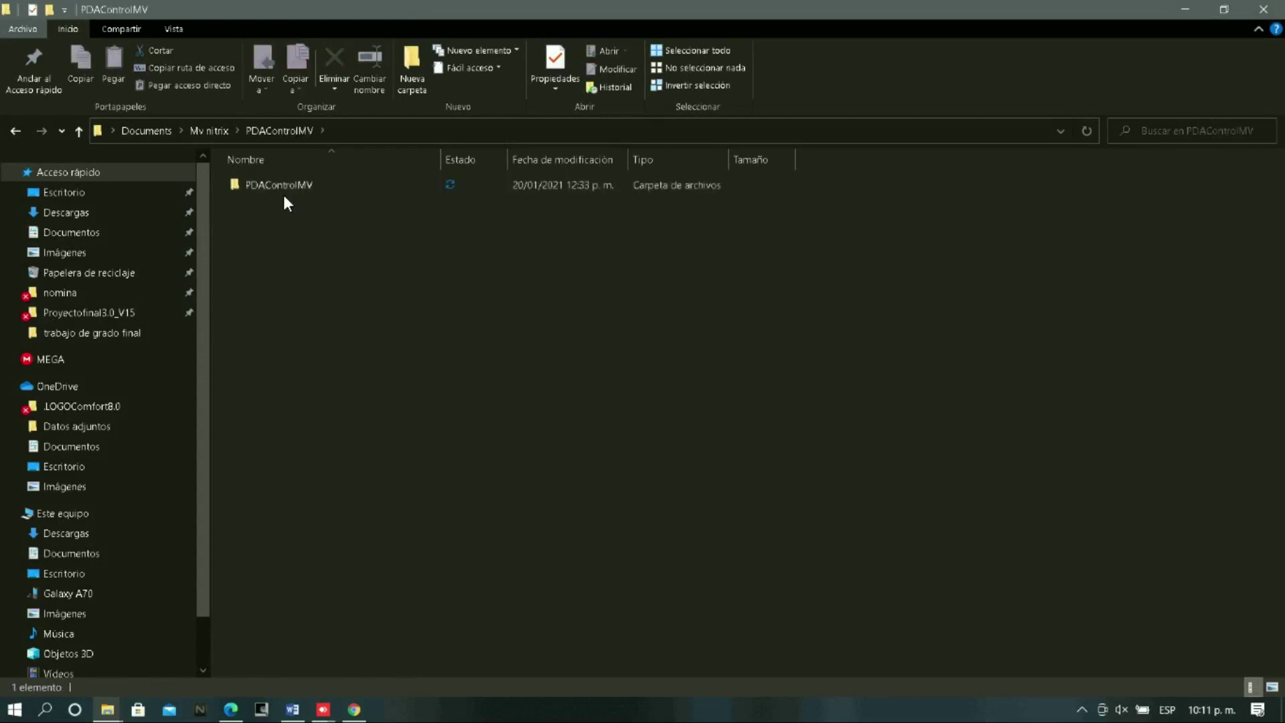
double_click(279, 186)
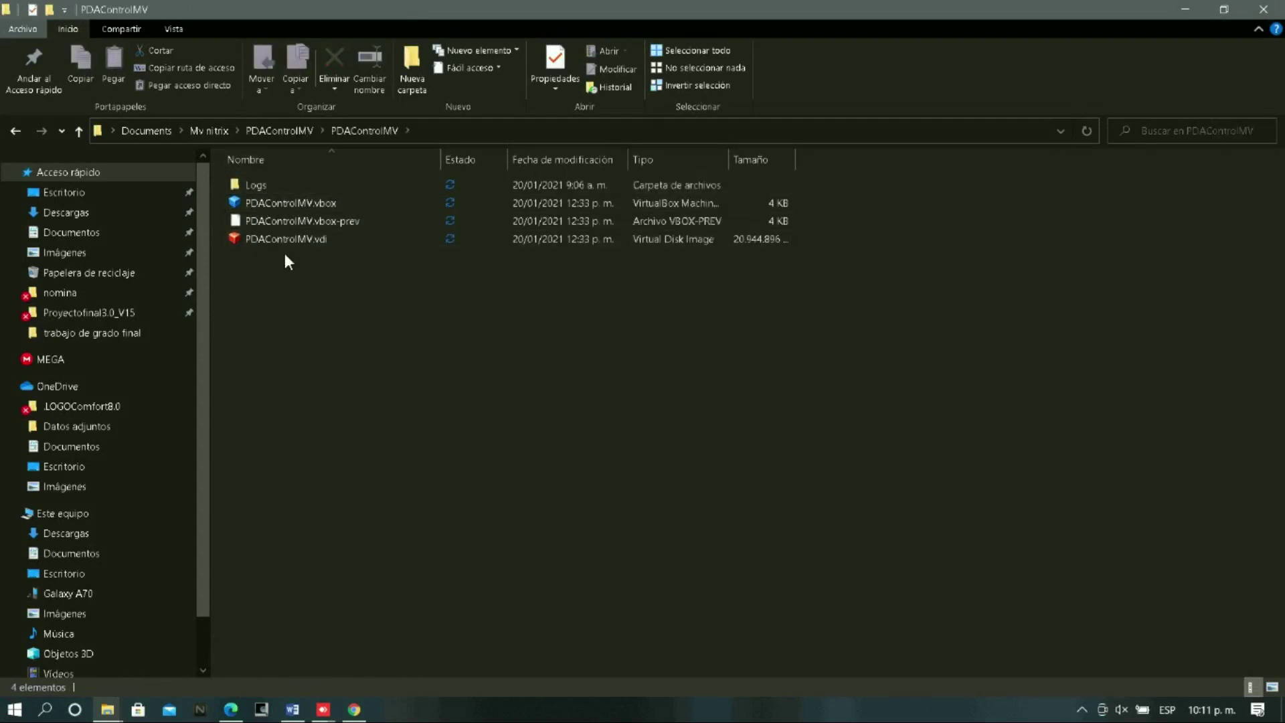
left_click(277, 131)
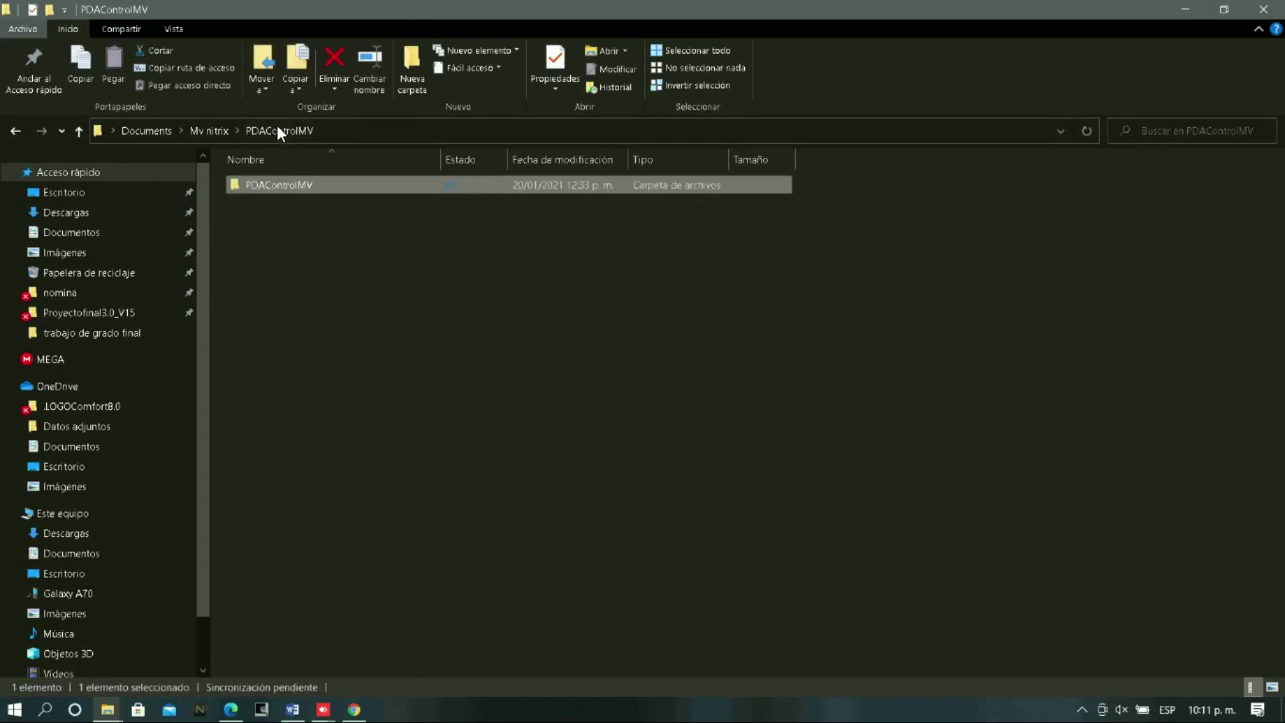
left_click(204, 128)
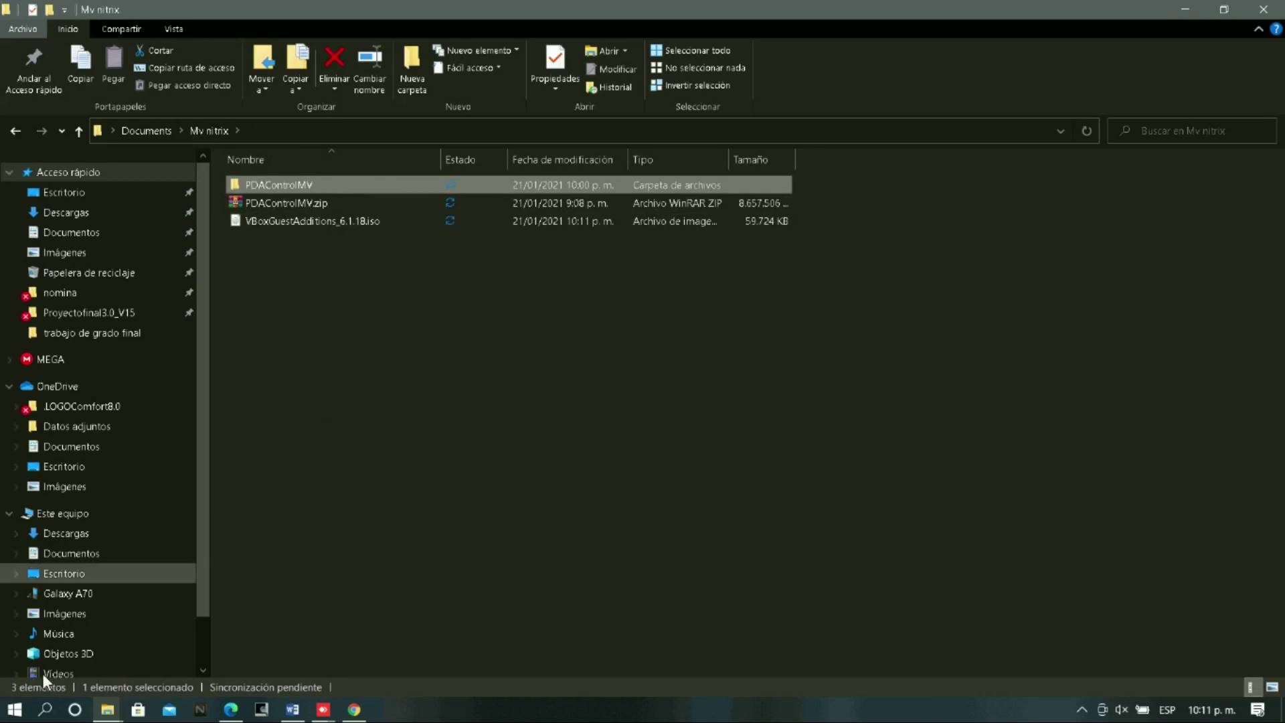
Step: Launch Oracle VM VirtualBox by searching 'vir' in Windows search
left_click(47, 712)
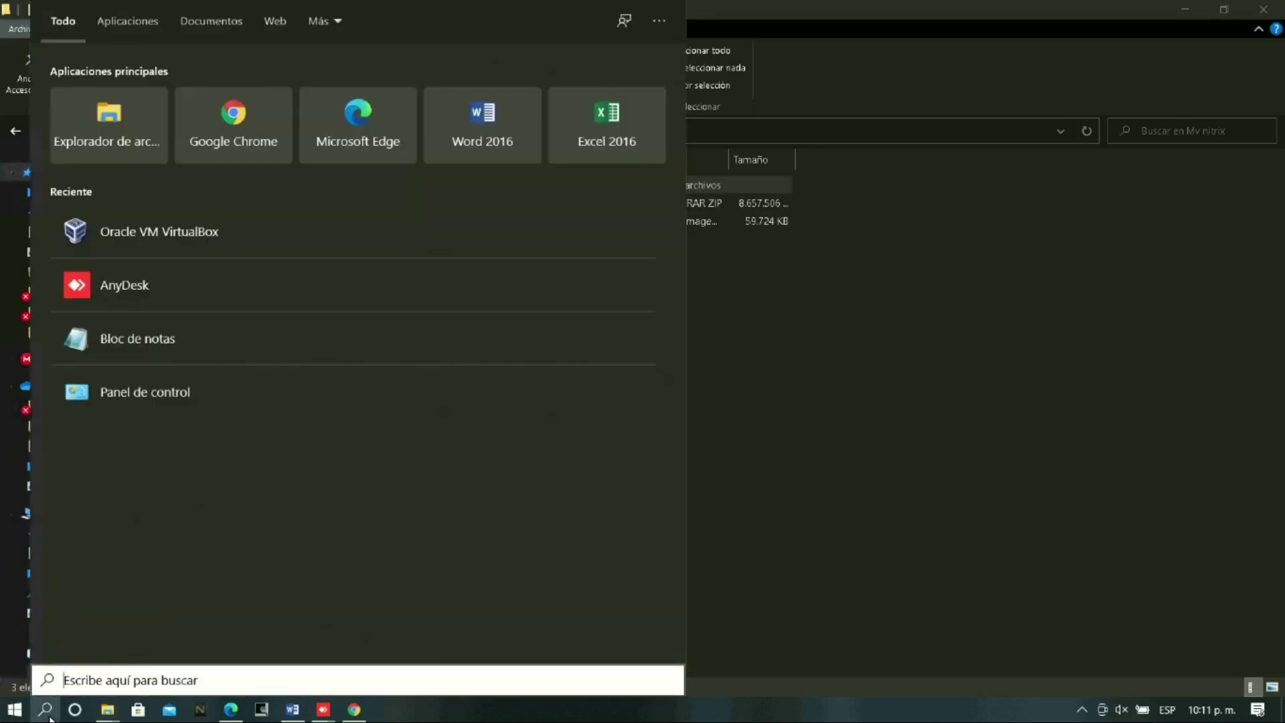
type("vir")
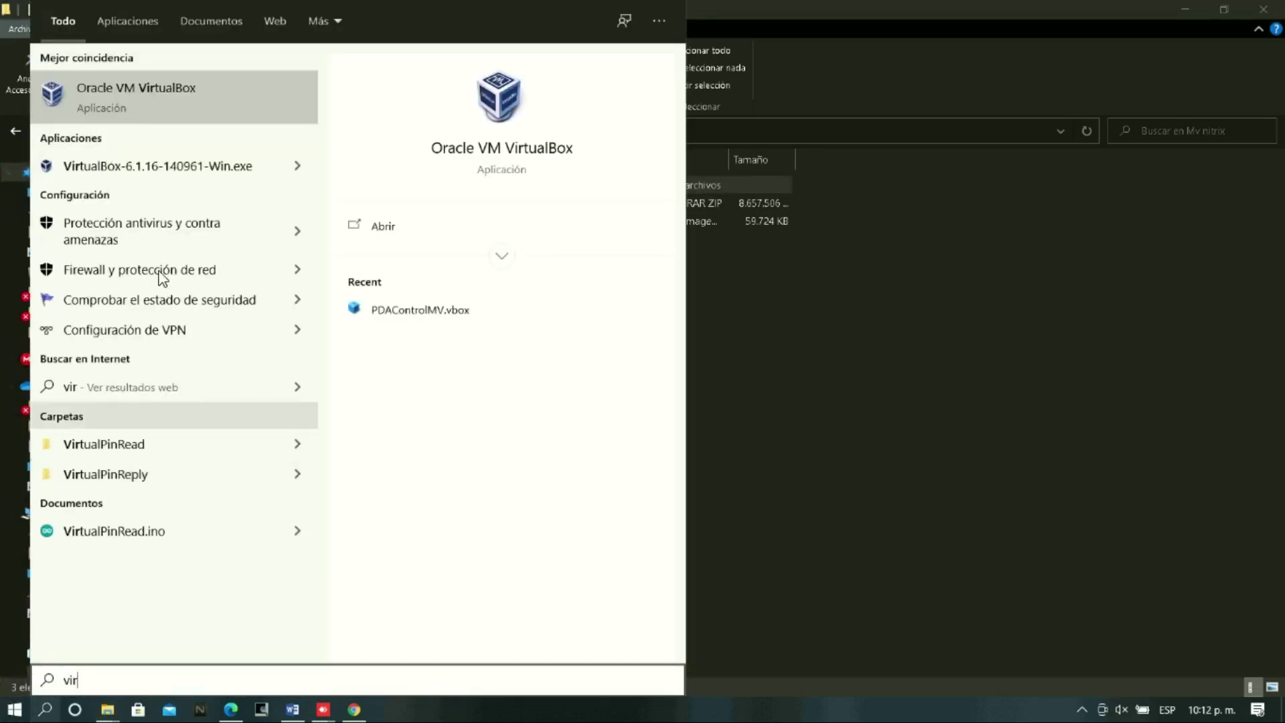
left_click(197, 104)
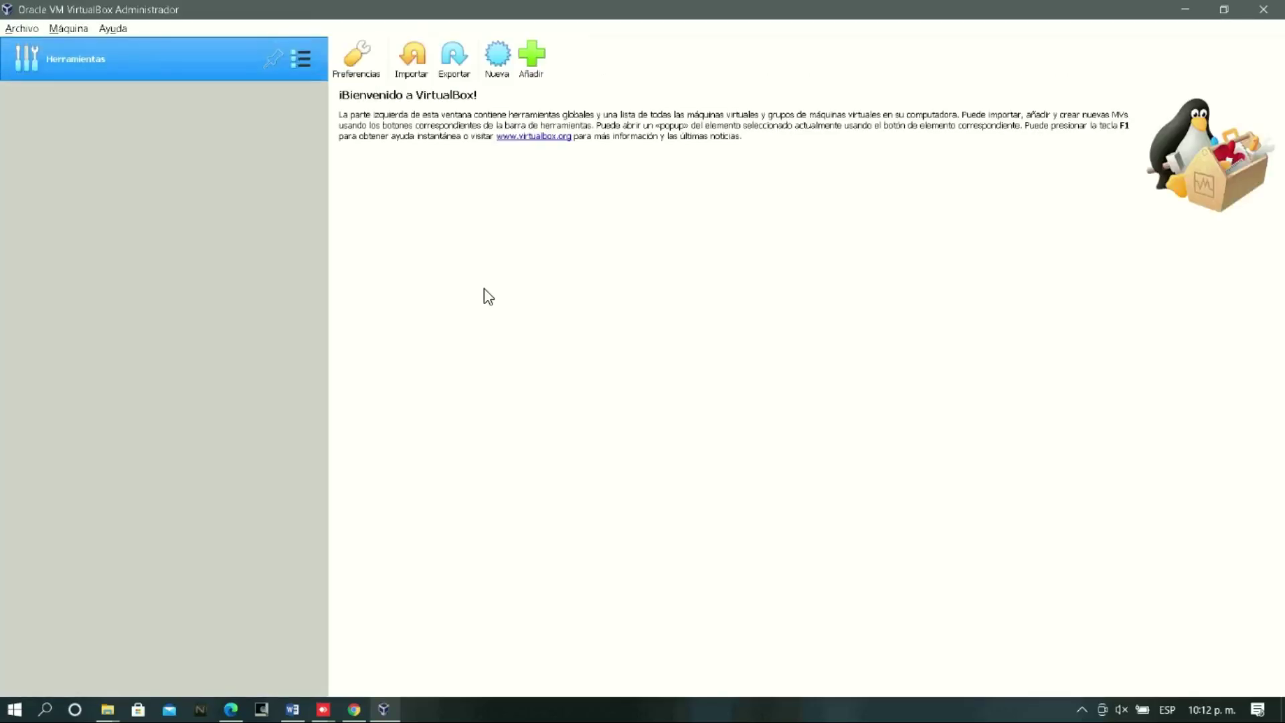
Step: Add PDAControlMV.vbox from Documents\Mv nitrix\PDAControlMV\PDAControlMV as an existing machine
left_click(531, 59)
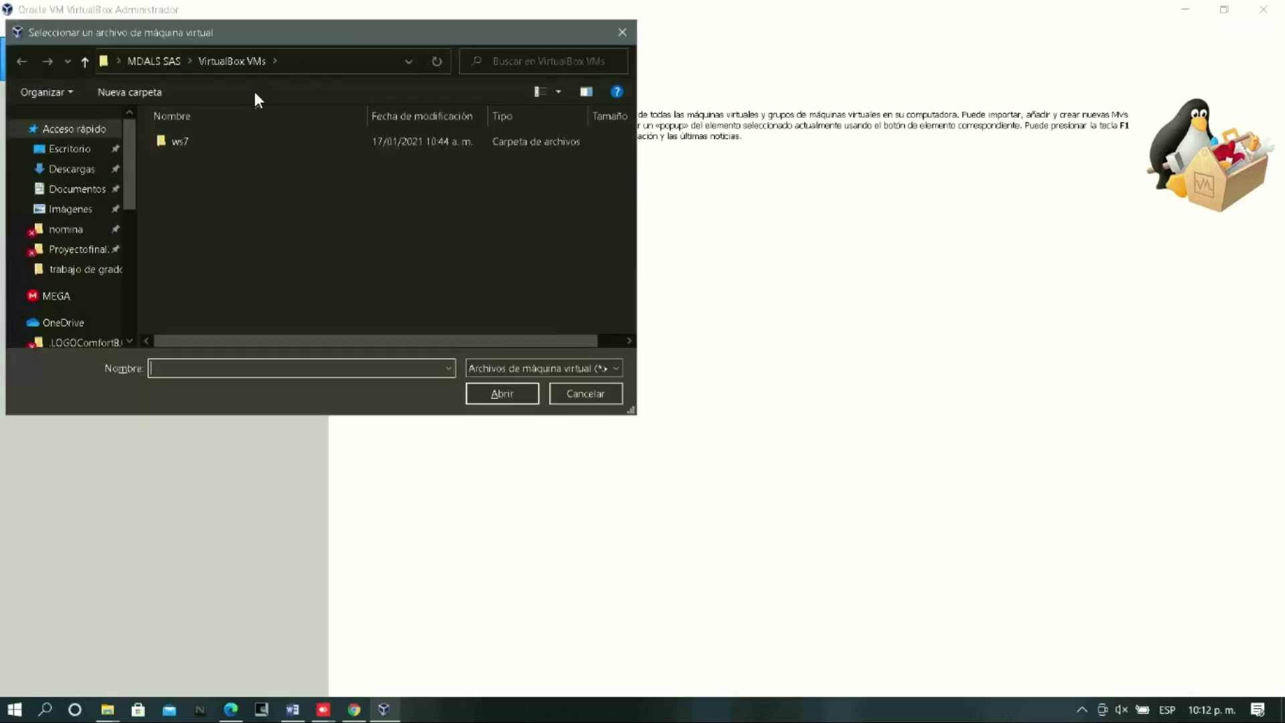
left_click(75, 149)
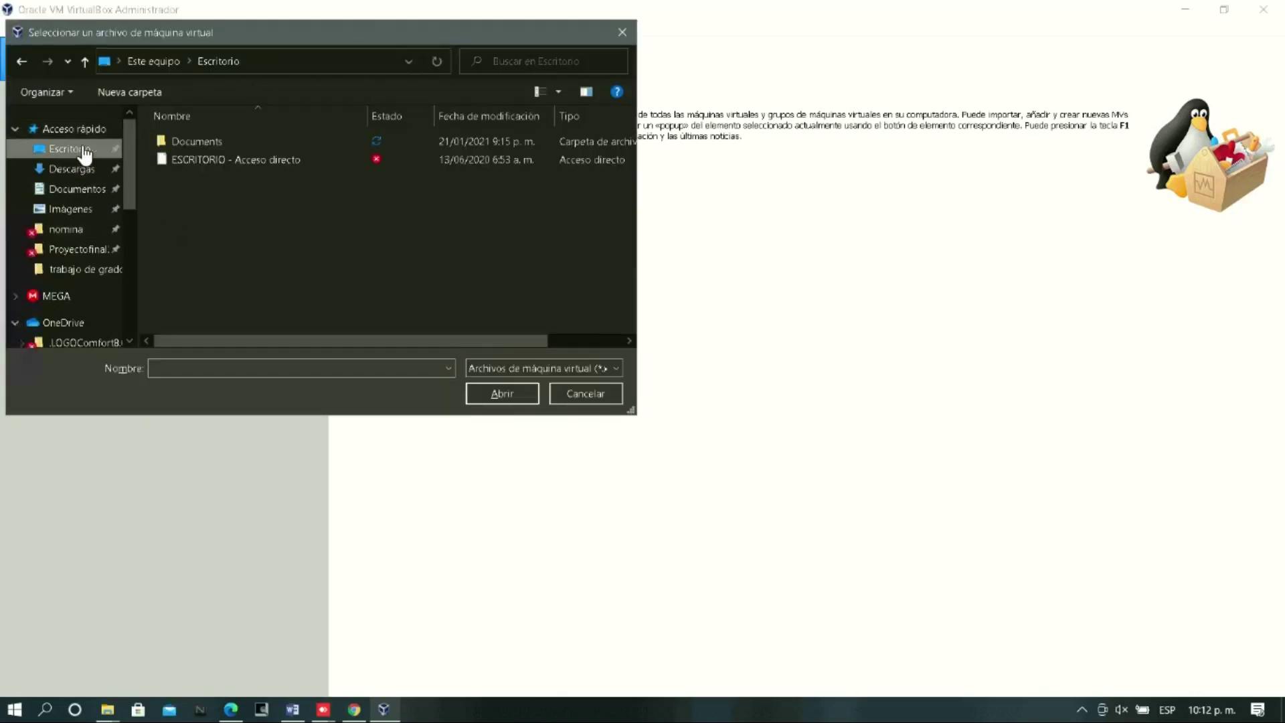
double_click(201, 147)
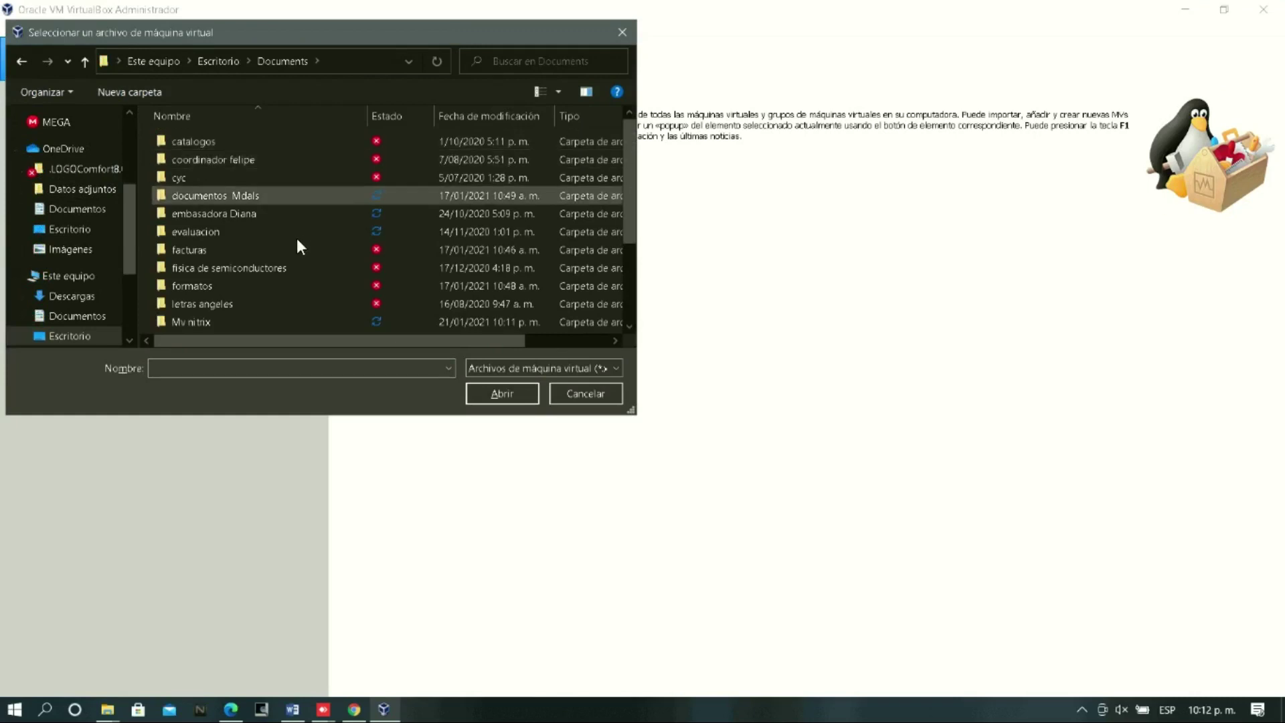
double_click(190, 322)
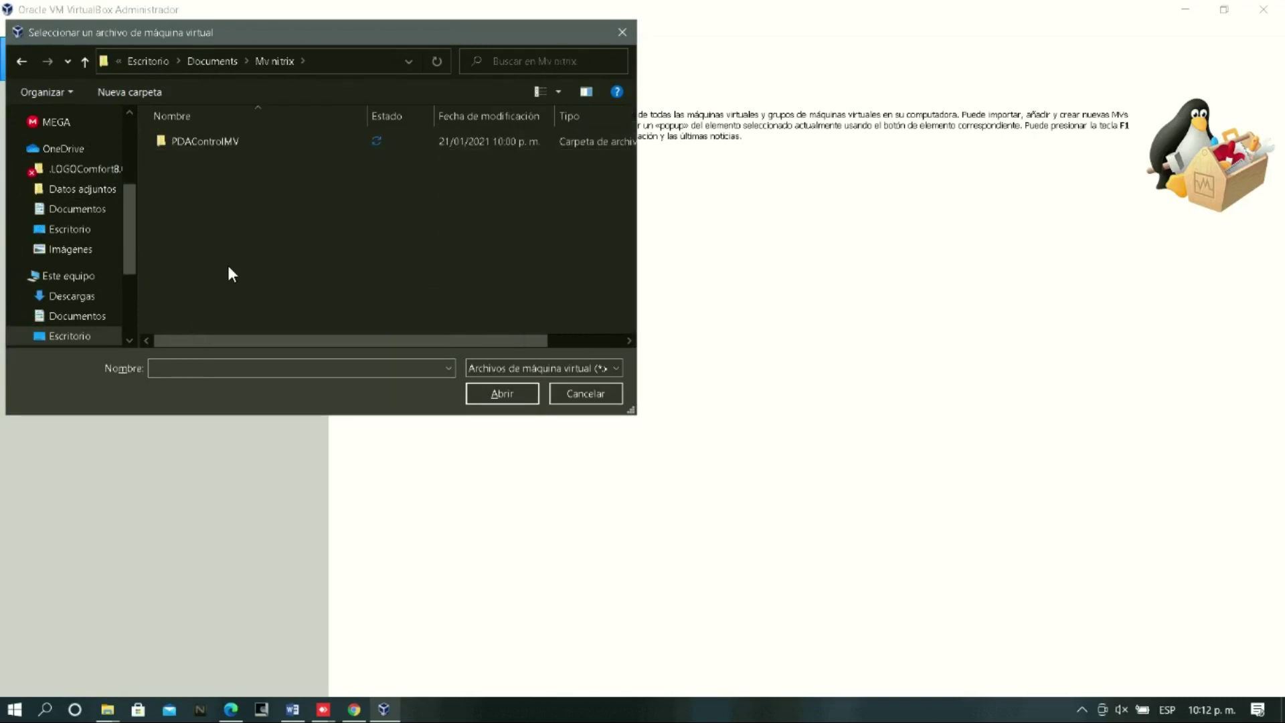
double_click(219, 146)
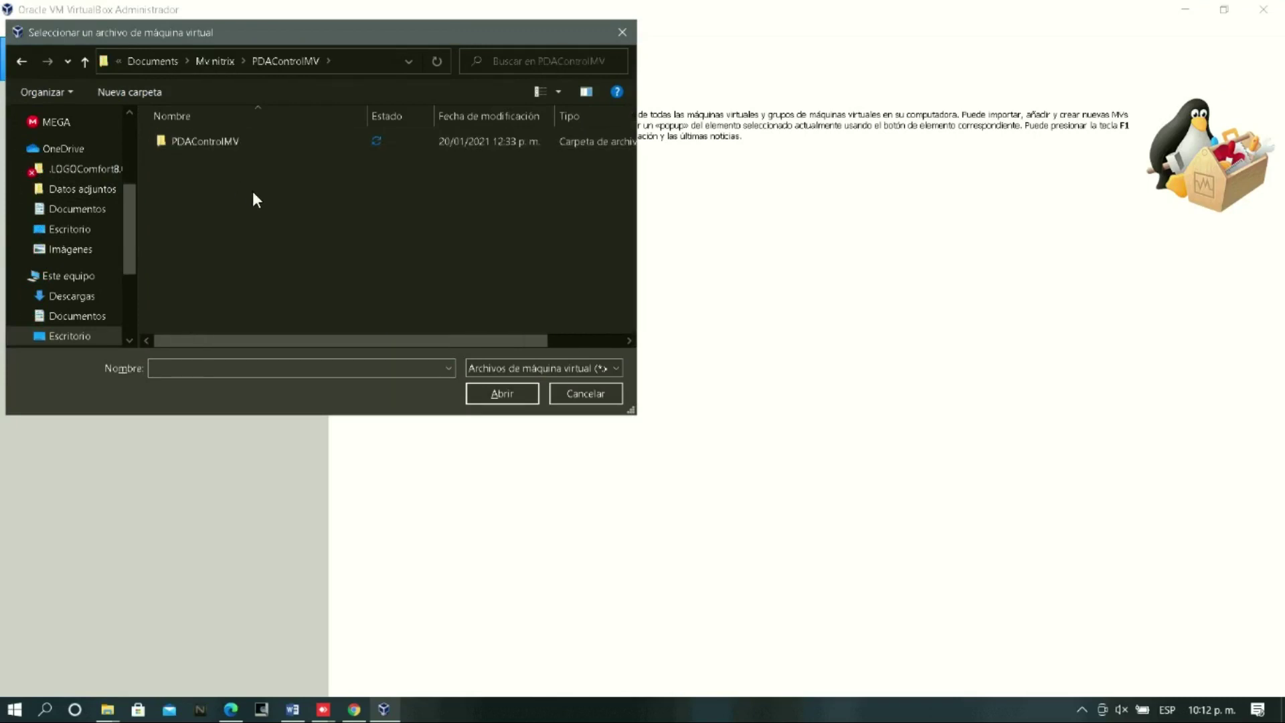
double_click(214, 138)
left_click(217, 159)
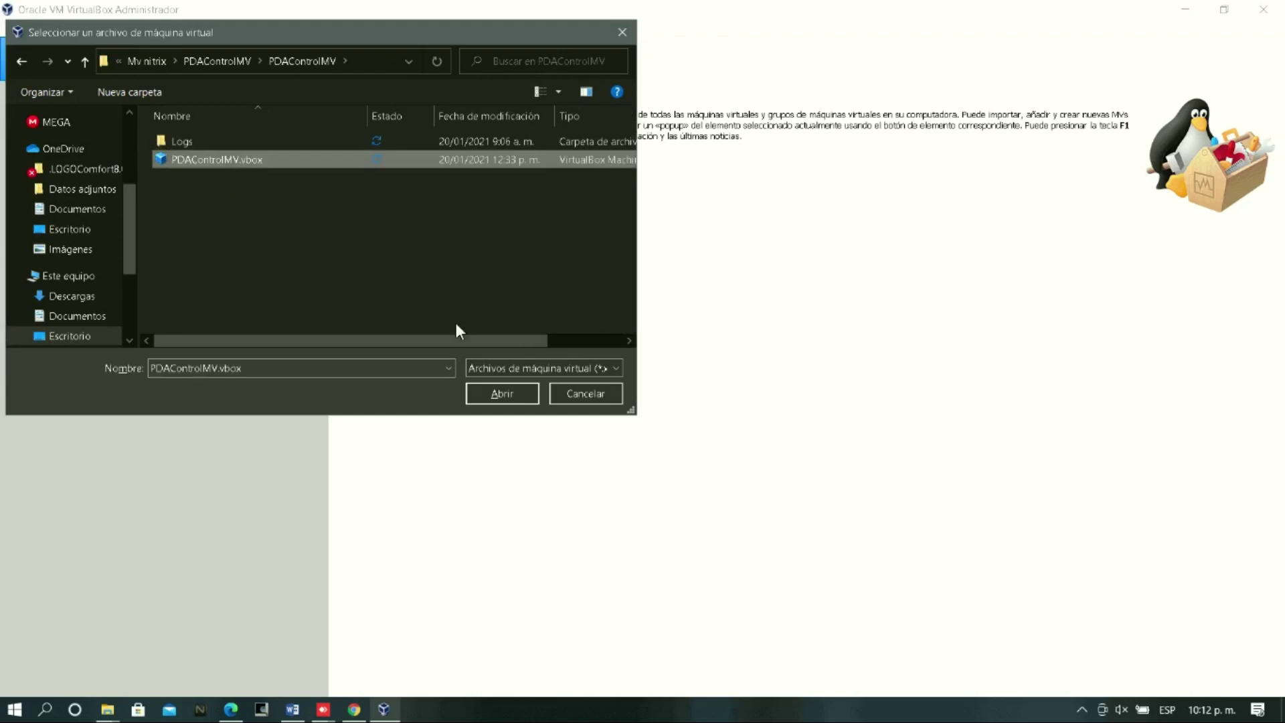
left_click(518, 396)
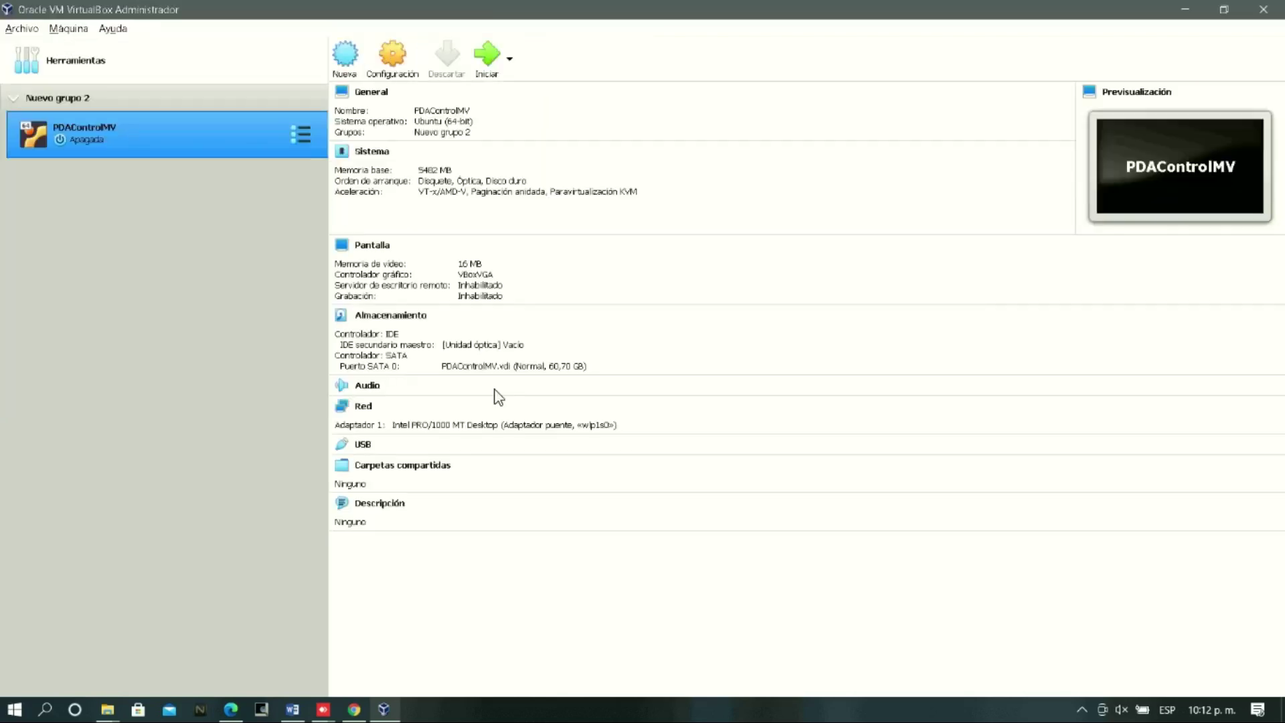
Step: Open PDAControlMV settings, review the General tabs, and lower base memory from 4096 to 1692 MB
left_click(389, 62)
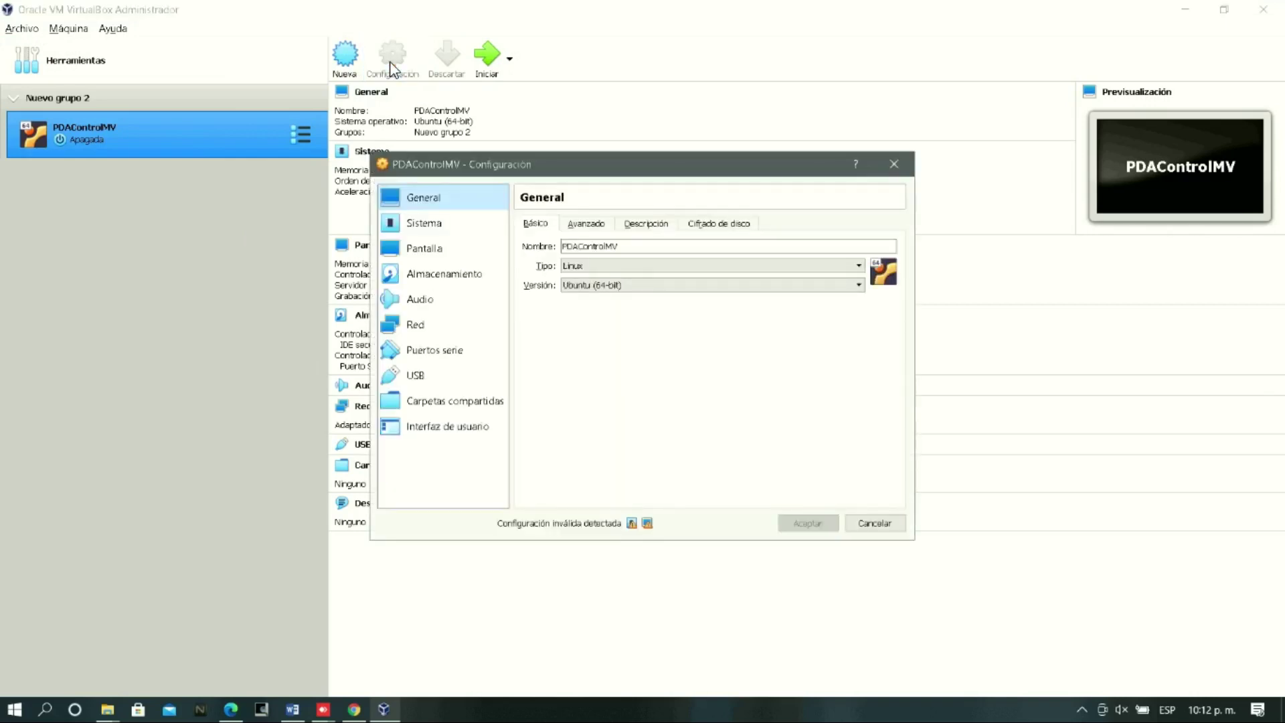
left_click(584, 226)
left_click(668, 227)
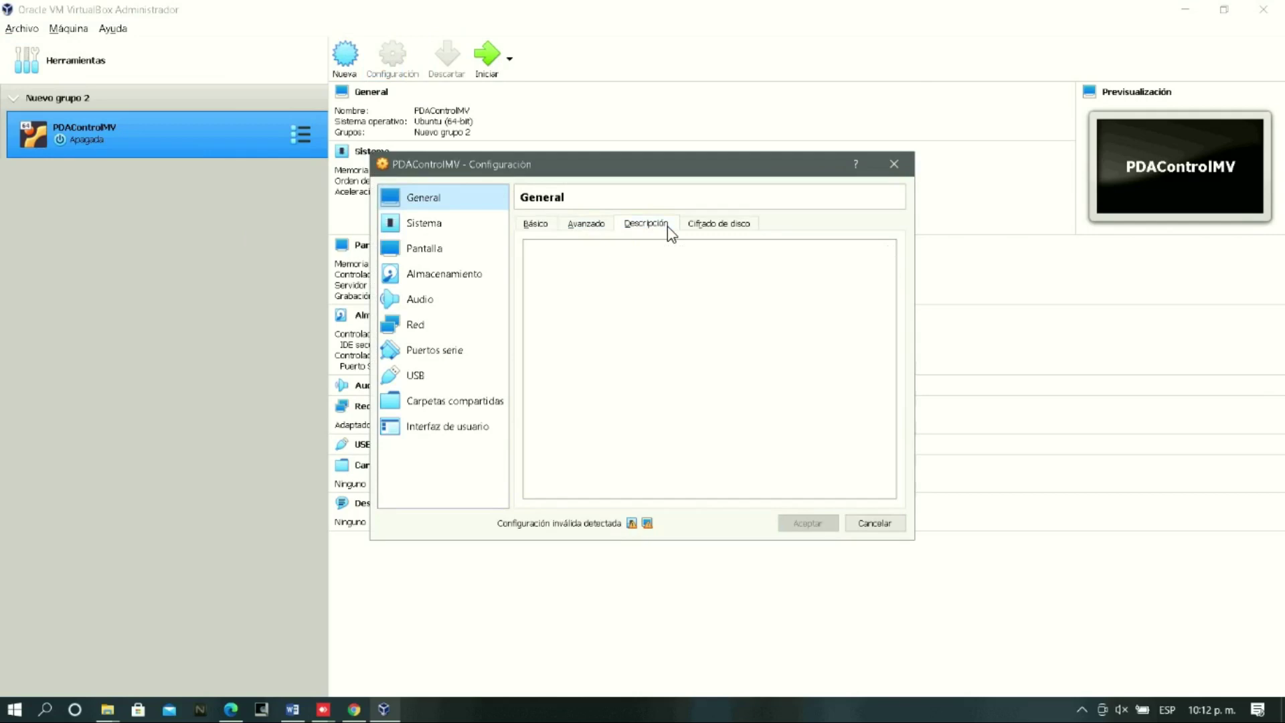
left_click(717, 226)
left_click(447, 222)
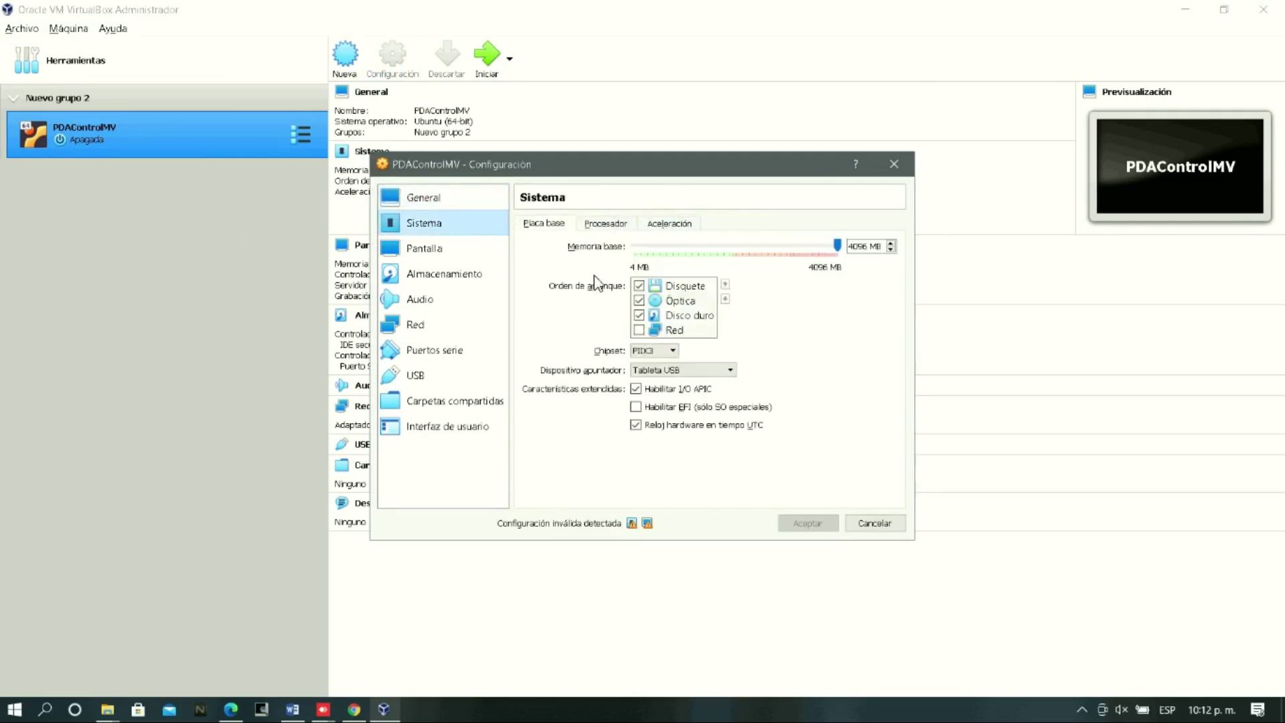
left_click_drag(836, 246, 720, 250)
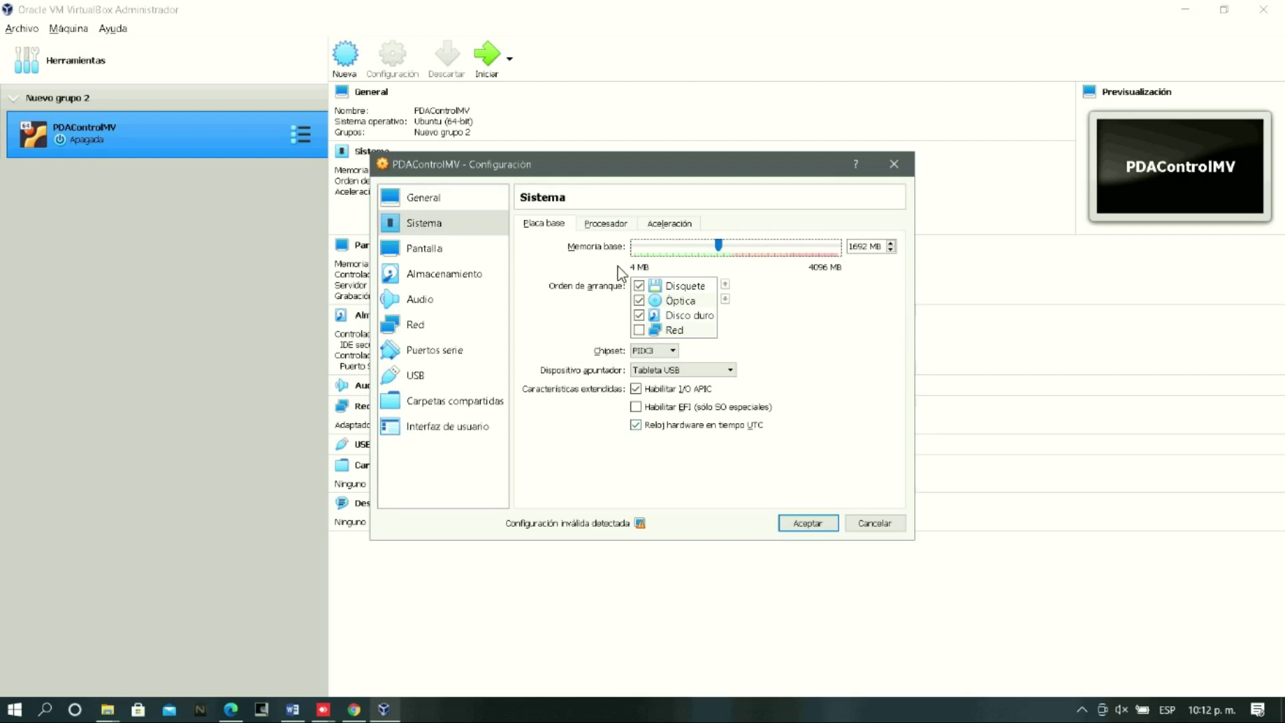
Step: Review the Processor, Acceleration and Display tabs, then move to Storage
left_click(607, 222)
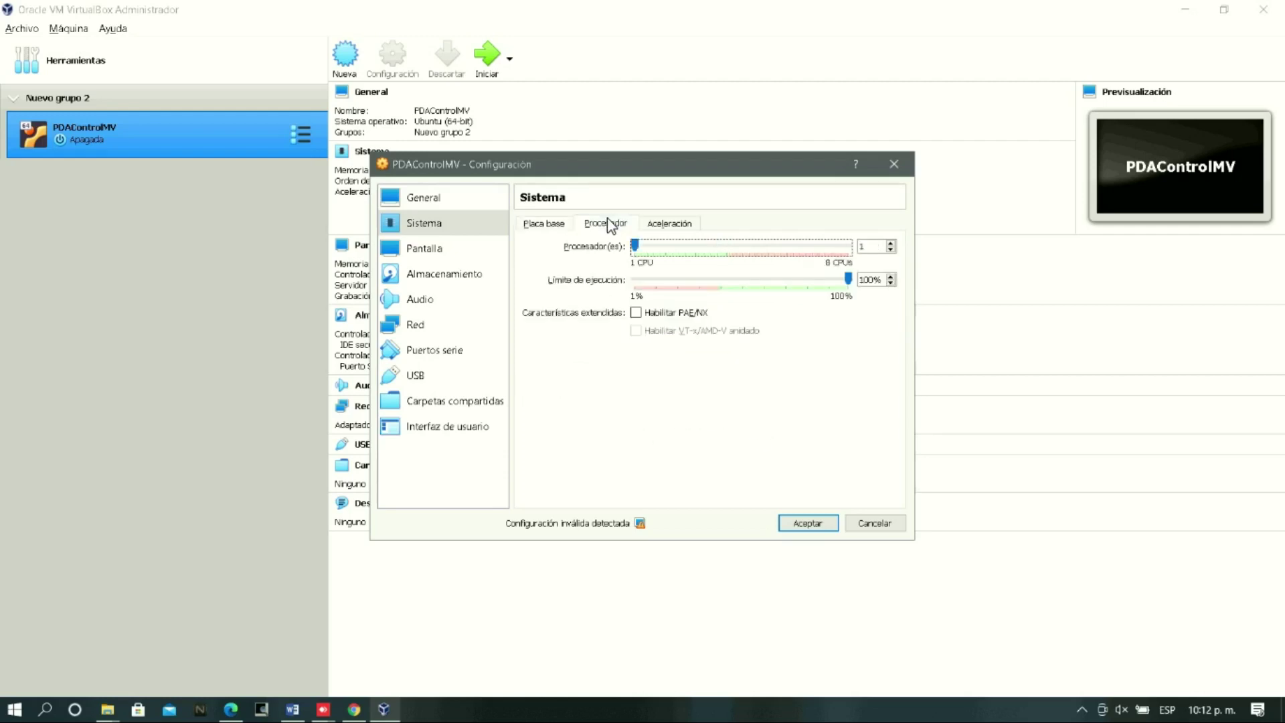
left_click(671, 221)
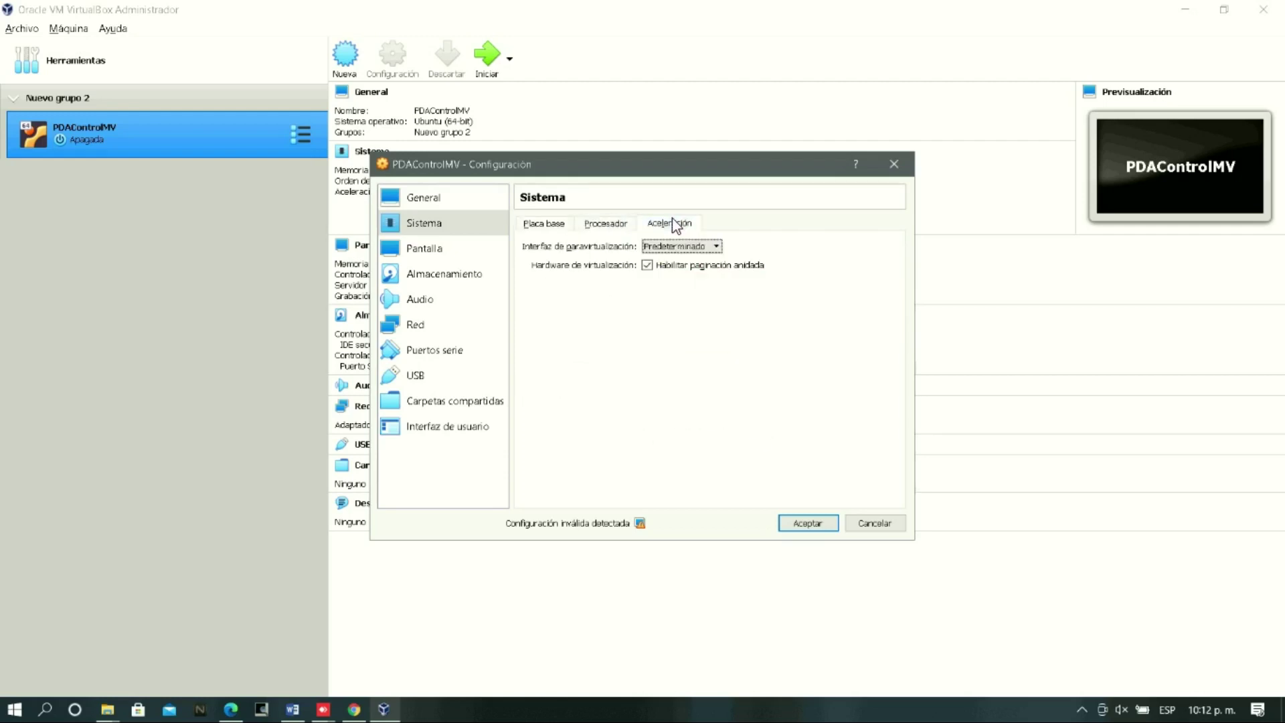
left_click(435, 249)
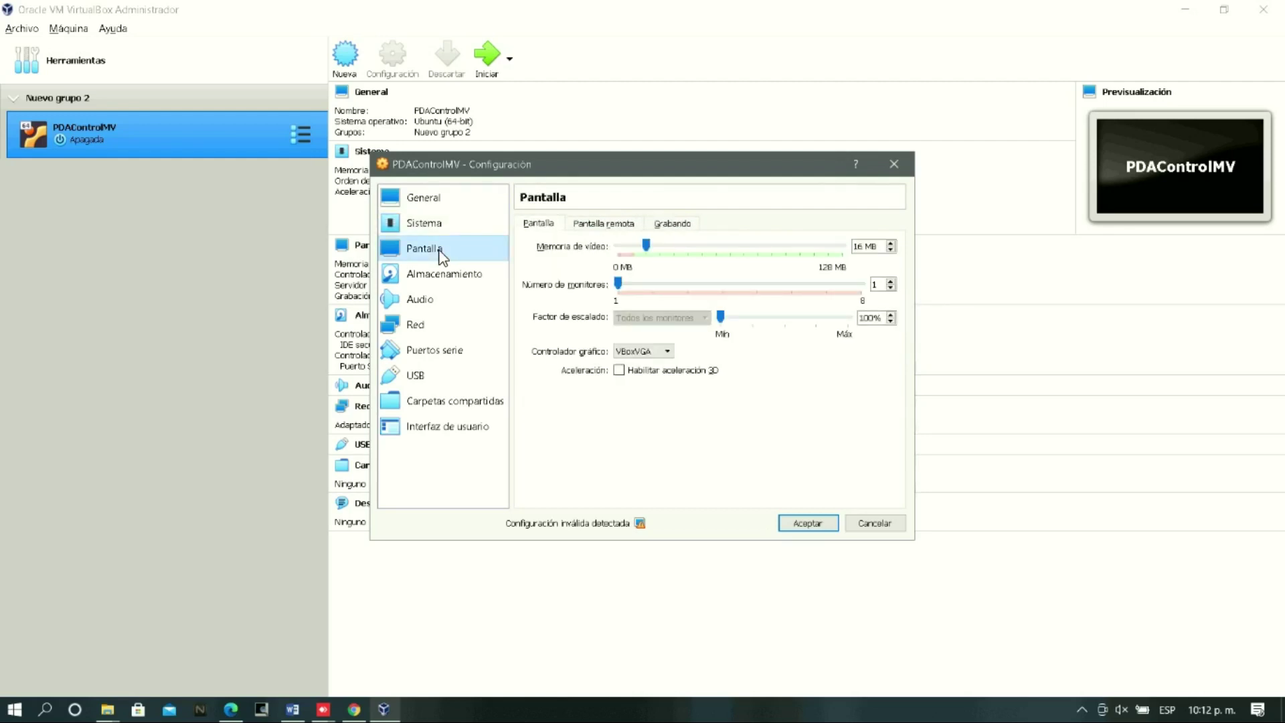
left_click(621, 228)
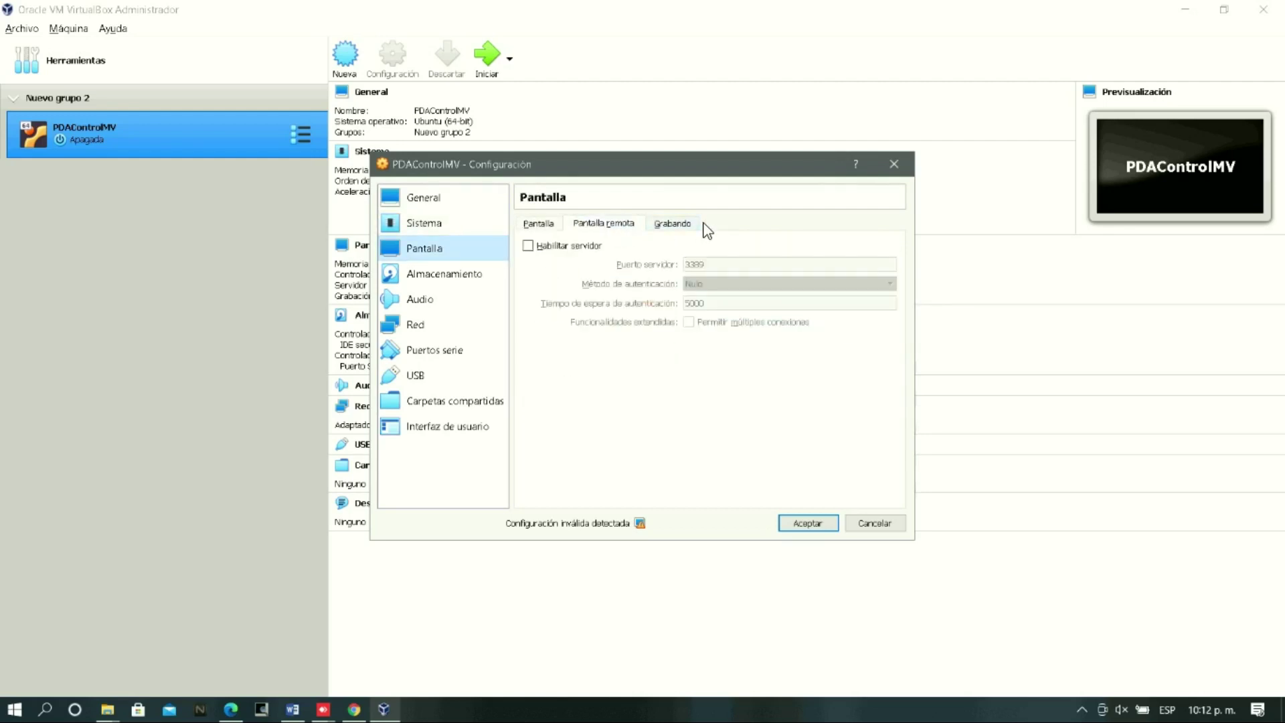
left_click(683, 224)
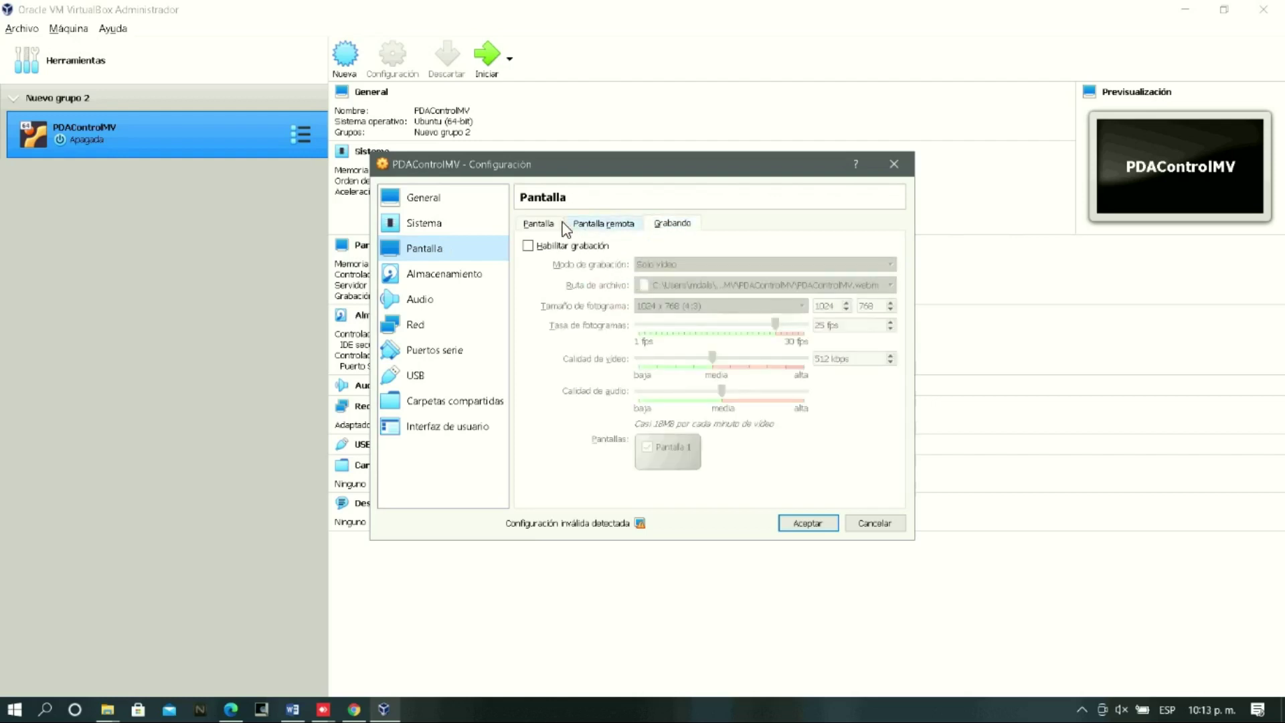
left_click(541, 225)
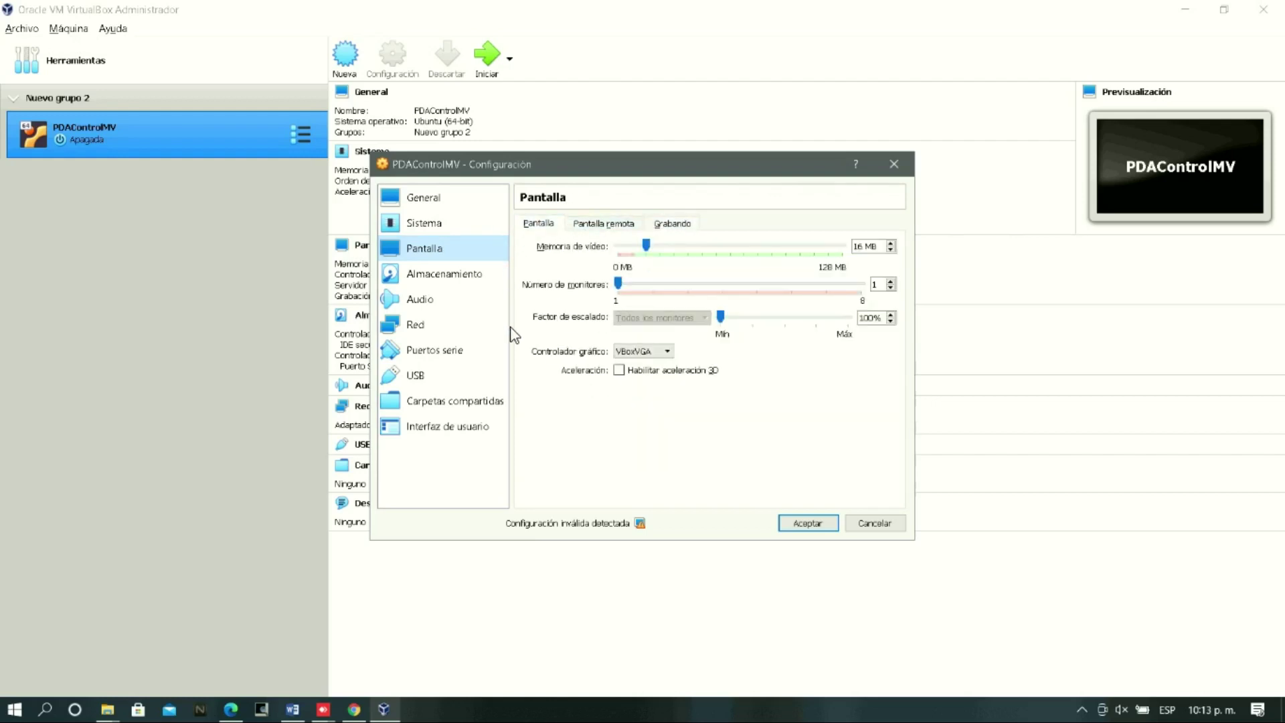
left_click(463, 275)
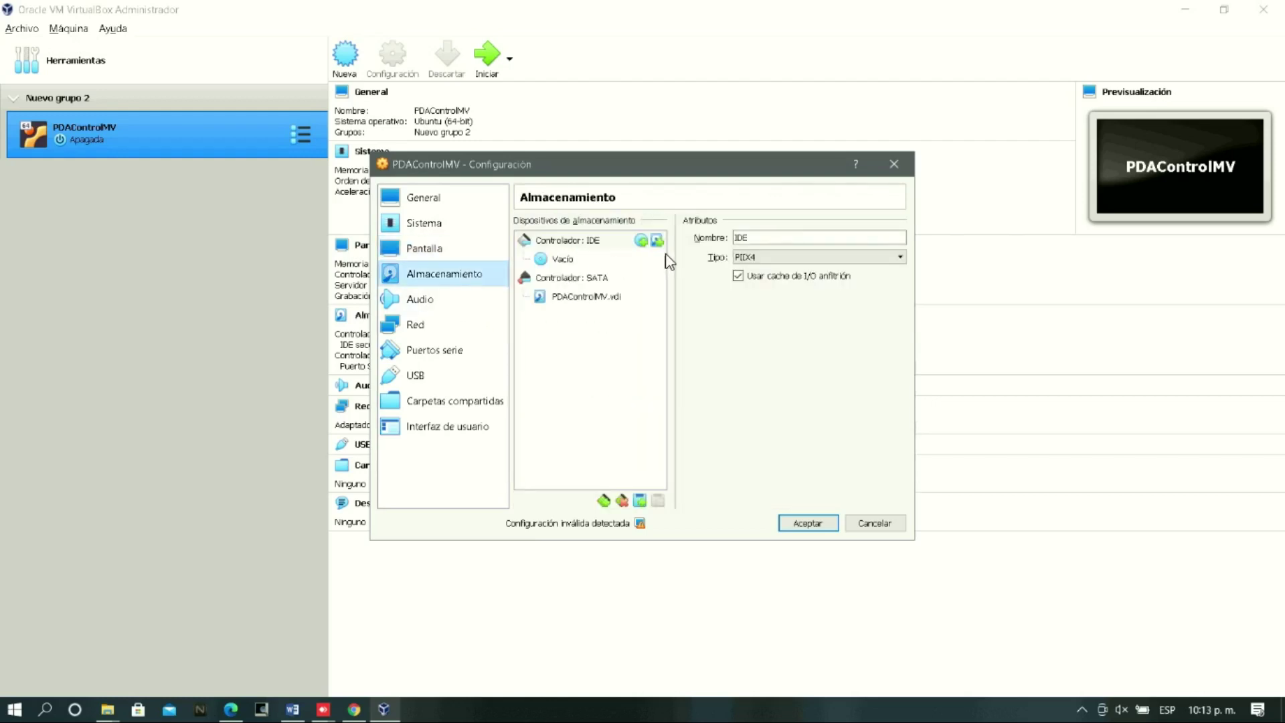
Step: Review the storage devices, audio, and network, keeping the Intel(R) Wireless-AC 9560 160MHz bridged adapter
left_click(577, 261)
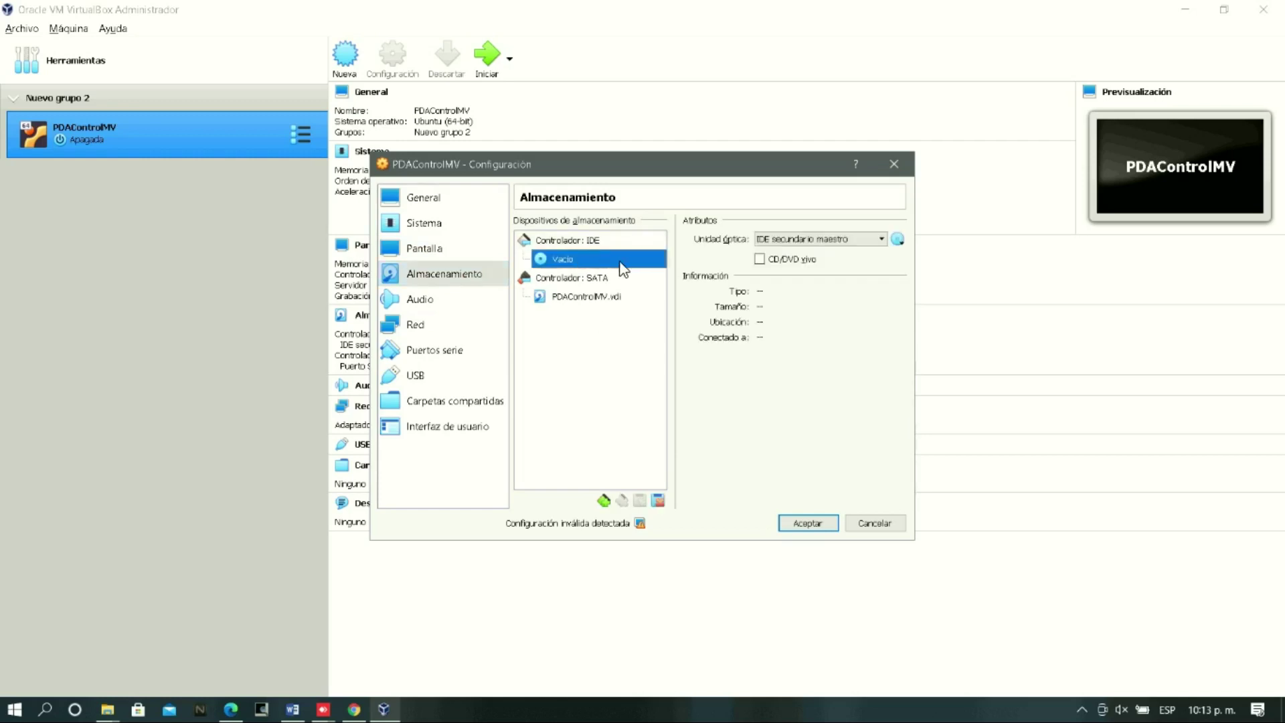
left_click(572, 300)
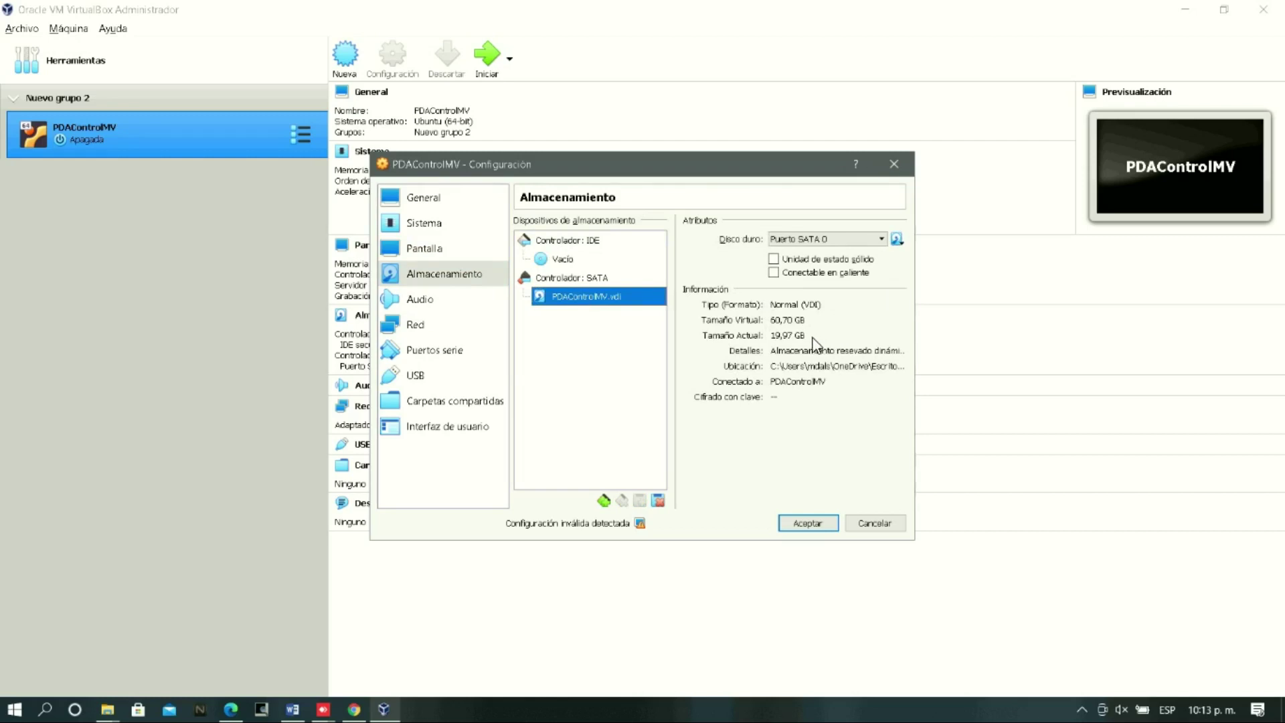
left_click(443, 310)
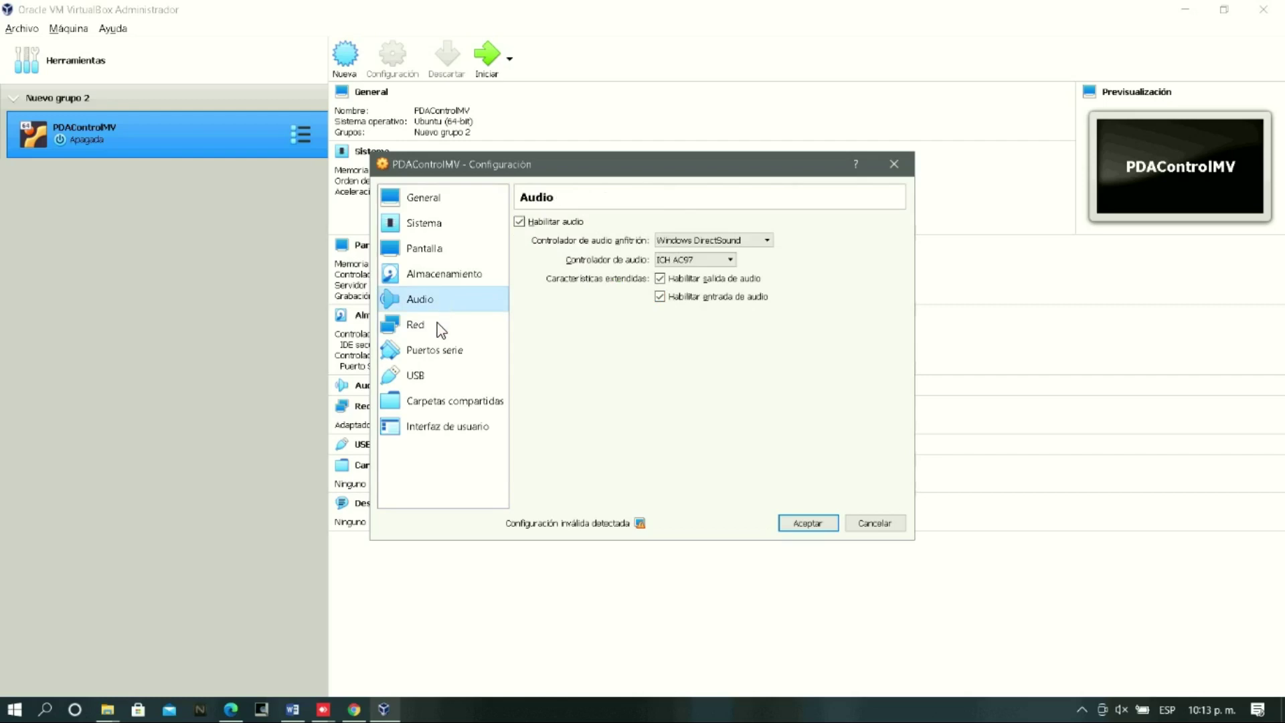
left_click(439, 328)
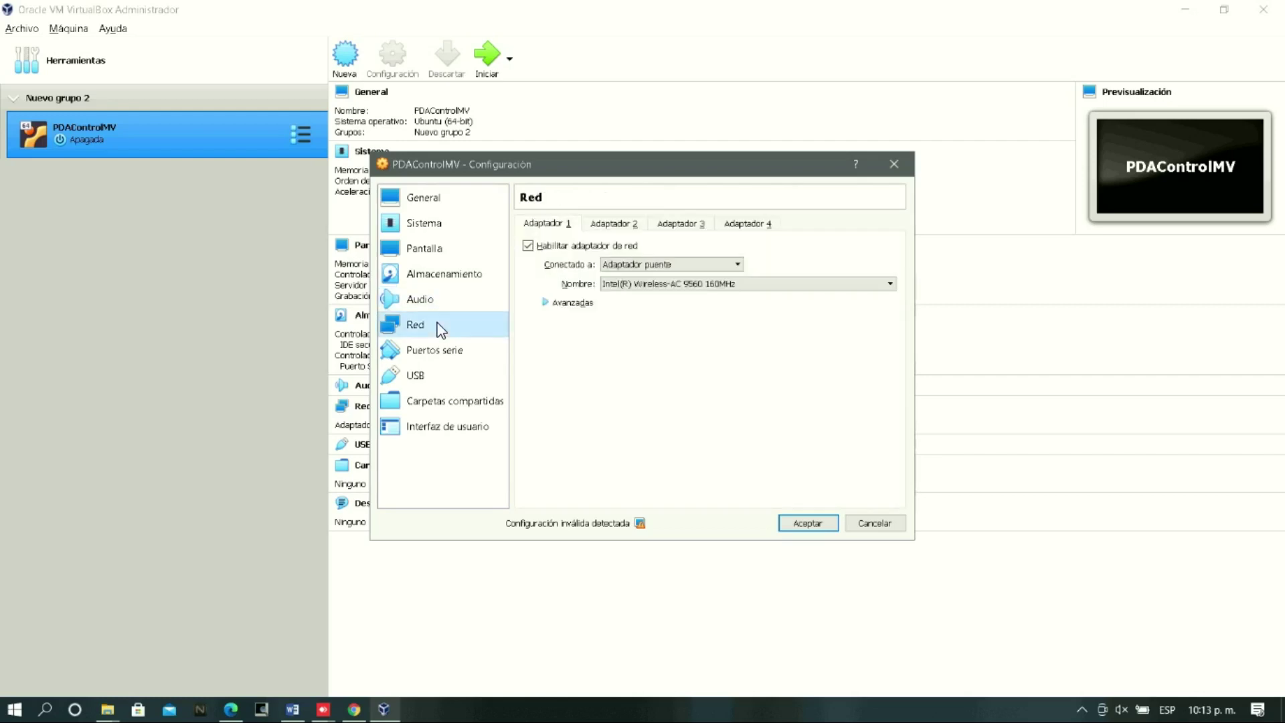
left_click(732, 288)
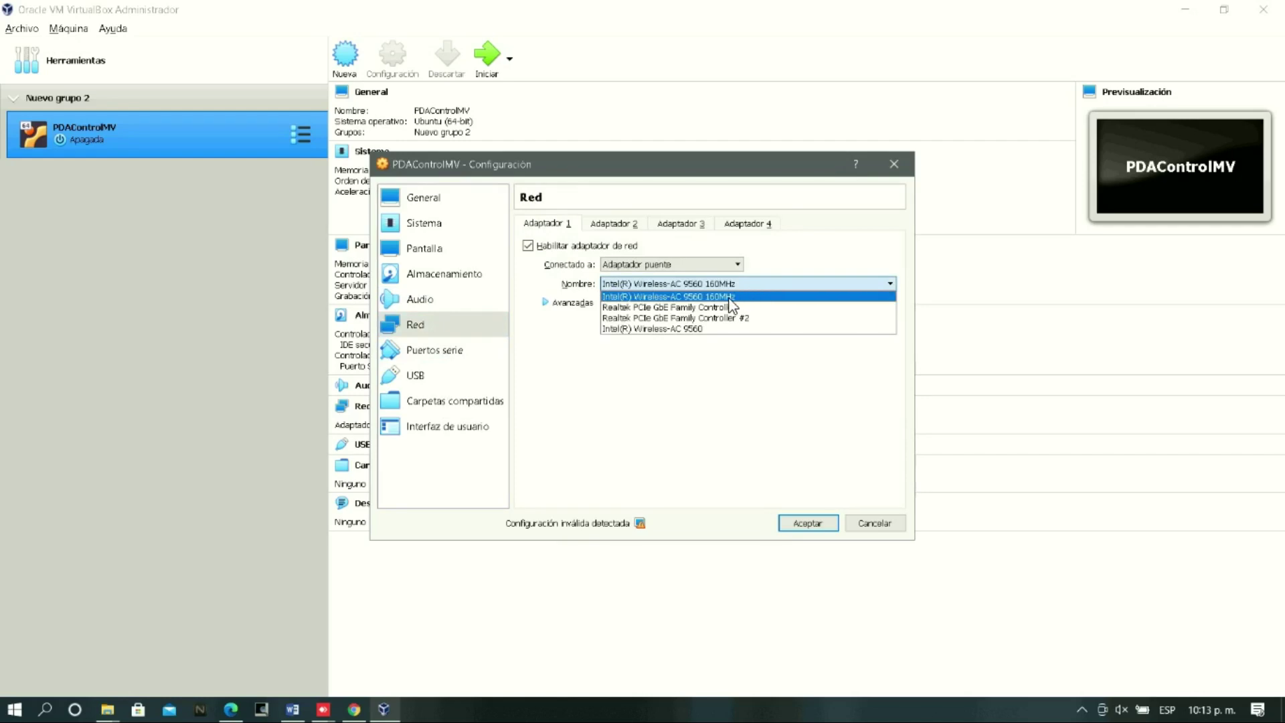
left_click(730, 299)
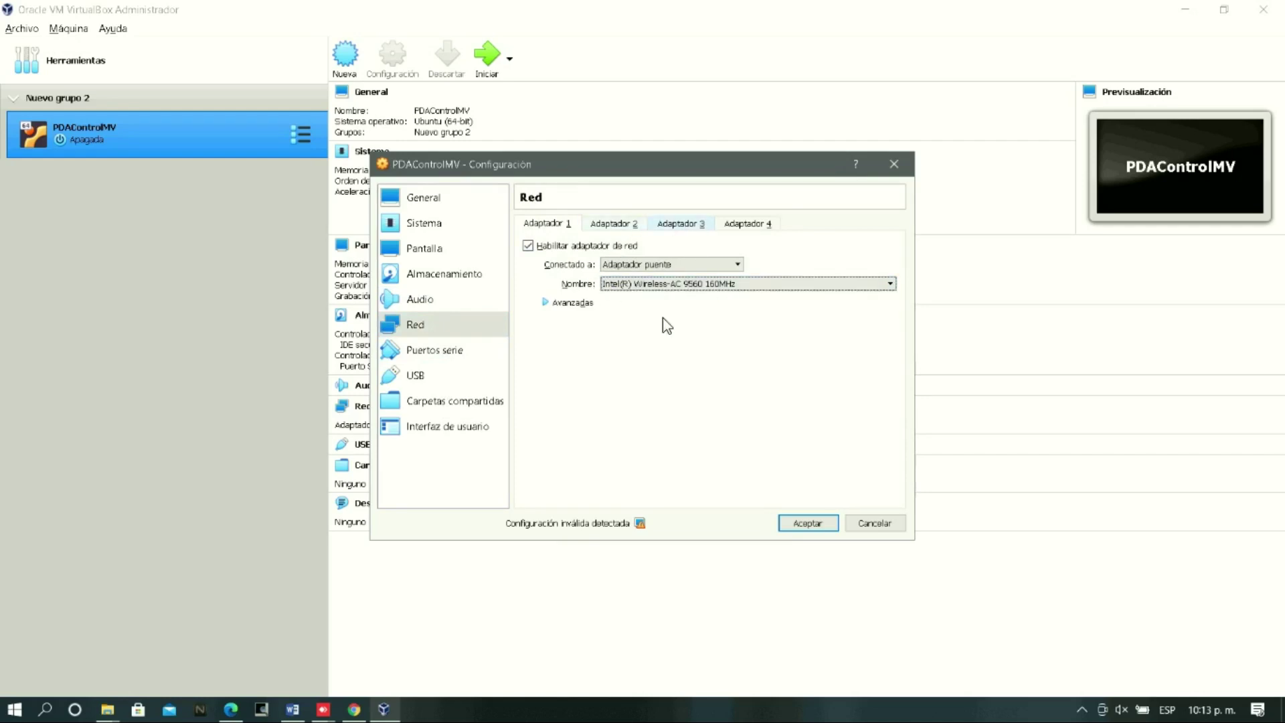
Step: Review serial ports, USB, shared folders, user interface and General, then return to Display
left_click(441, 350)
left_click(443, 373)
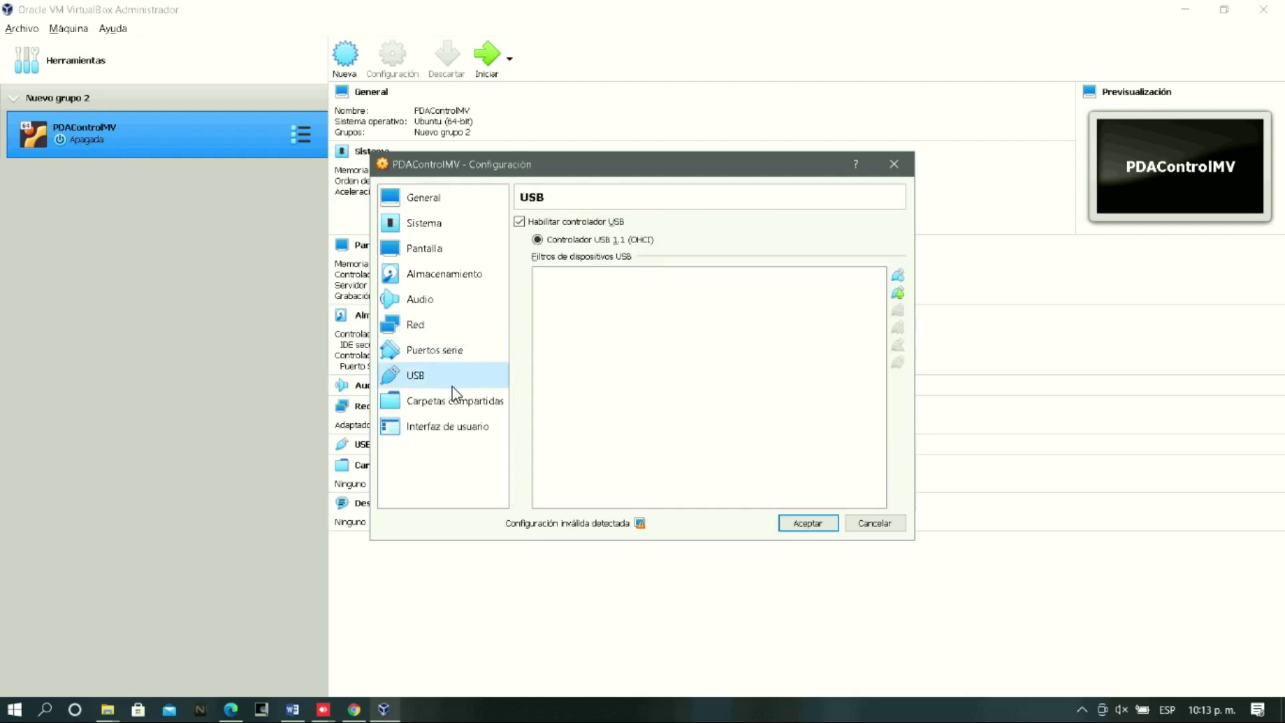
left_click(461, 402)
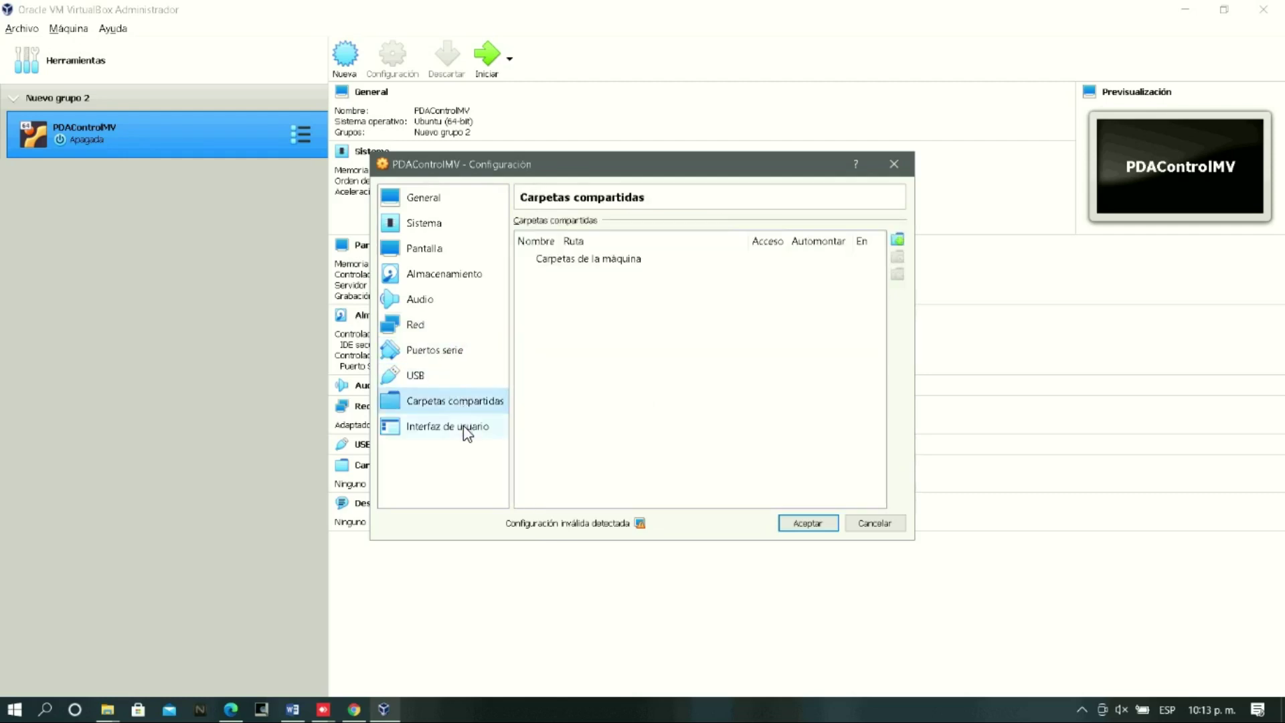
left_click(467, 432)
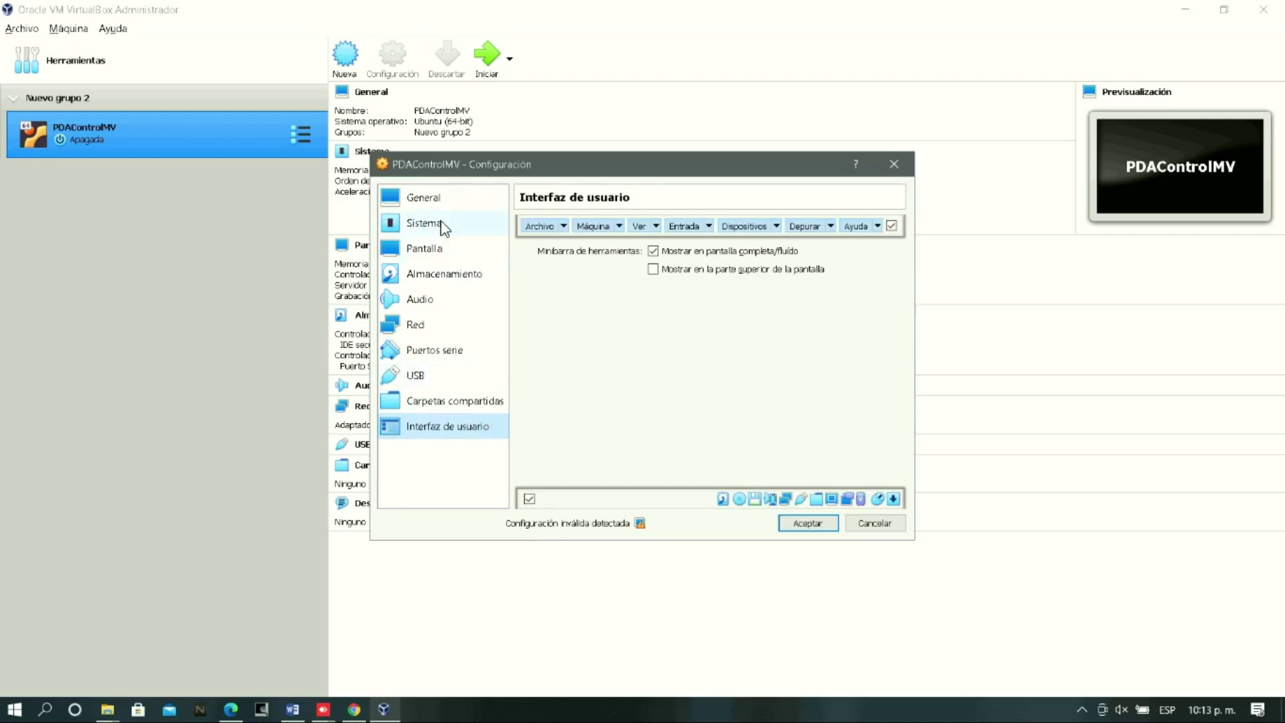
left_click(445, 199)
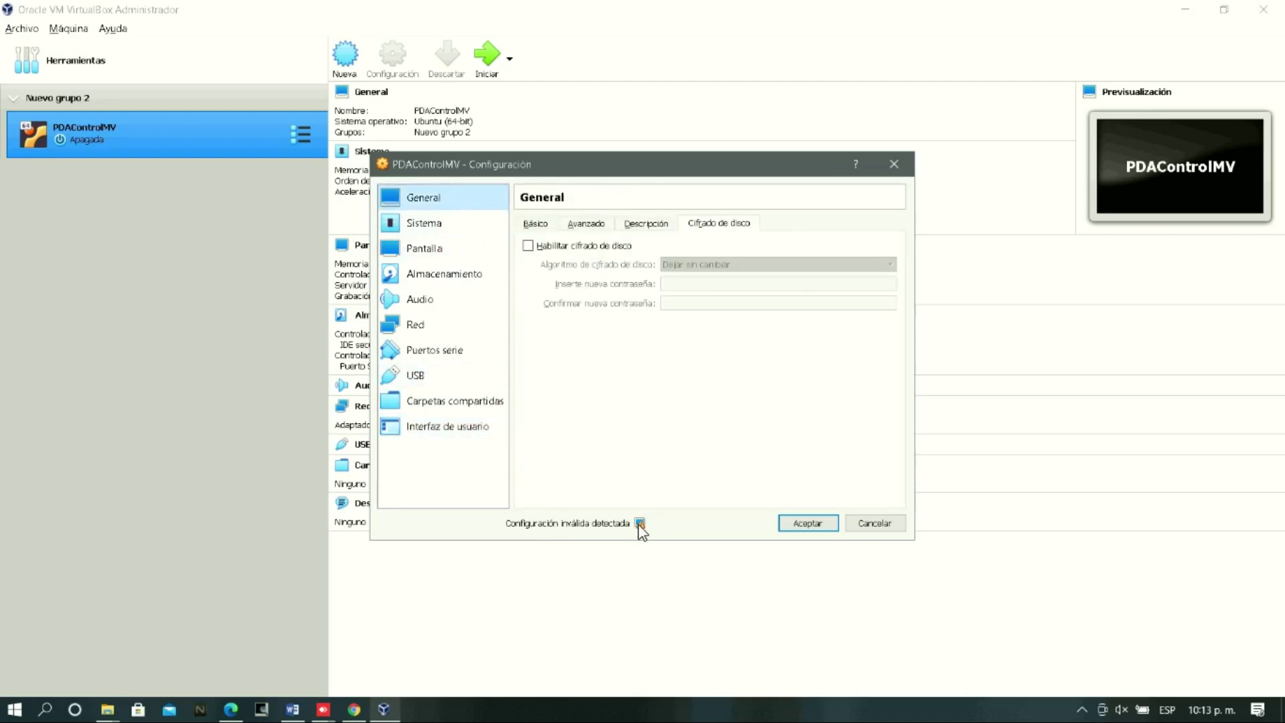
mouse_move(639, 526)
left_click(432, 250)
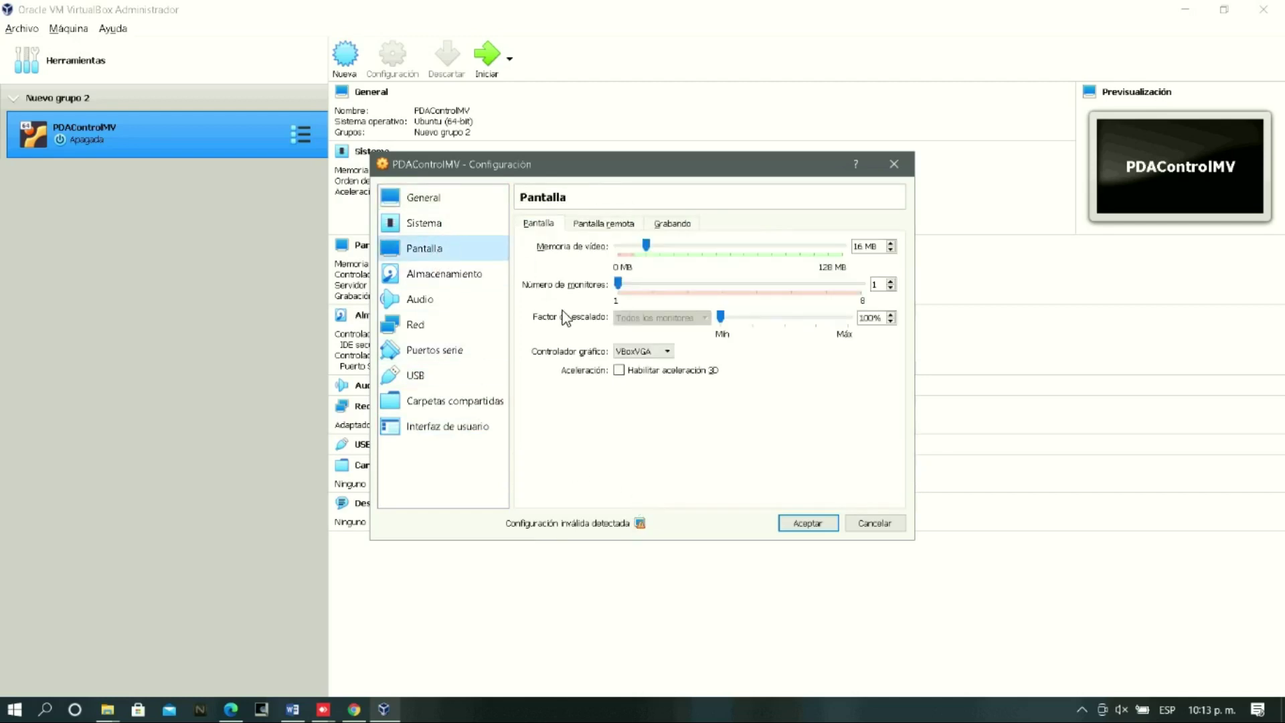
Step: Switch the graphics controller to VMSVGA, then check the System Processor tab
left_click(663, 352)
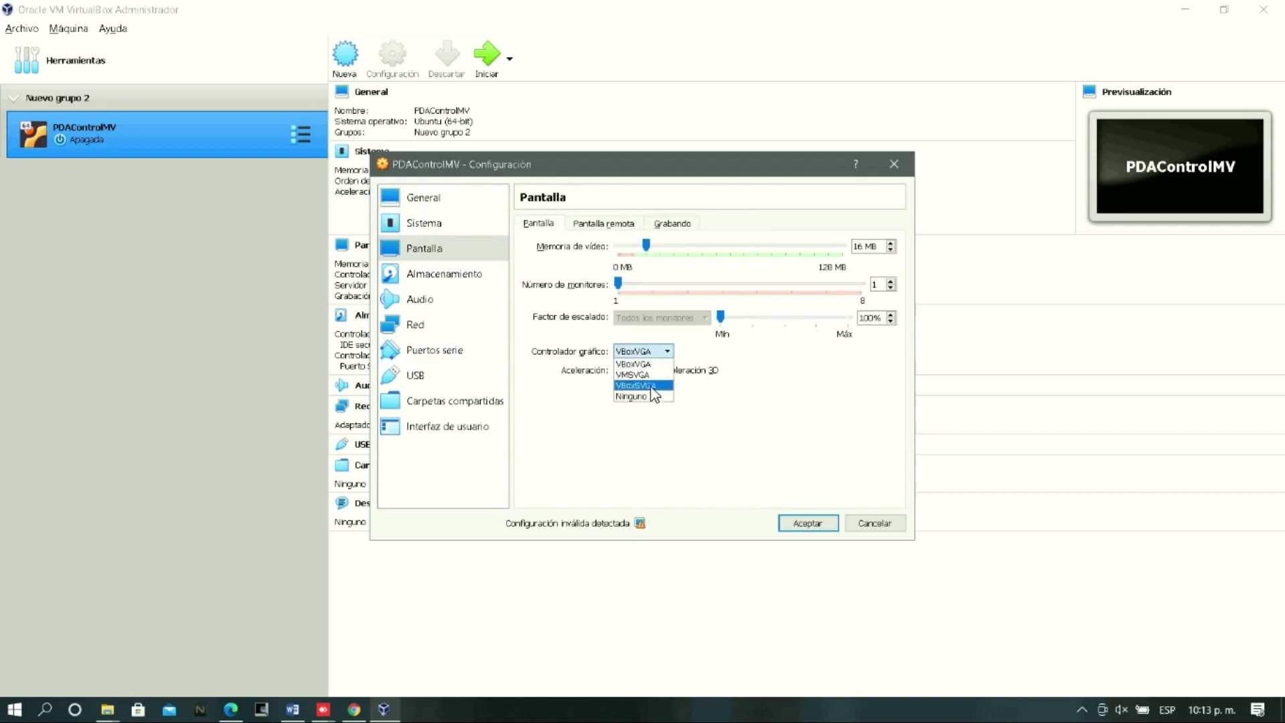
left_click(649, 375)
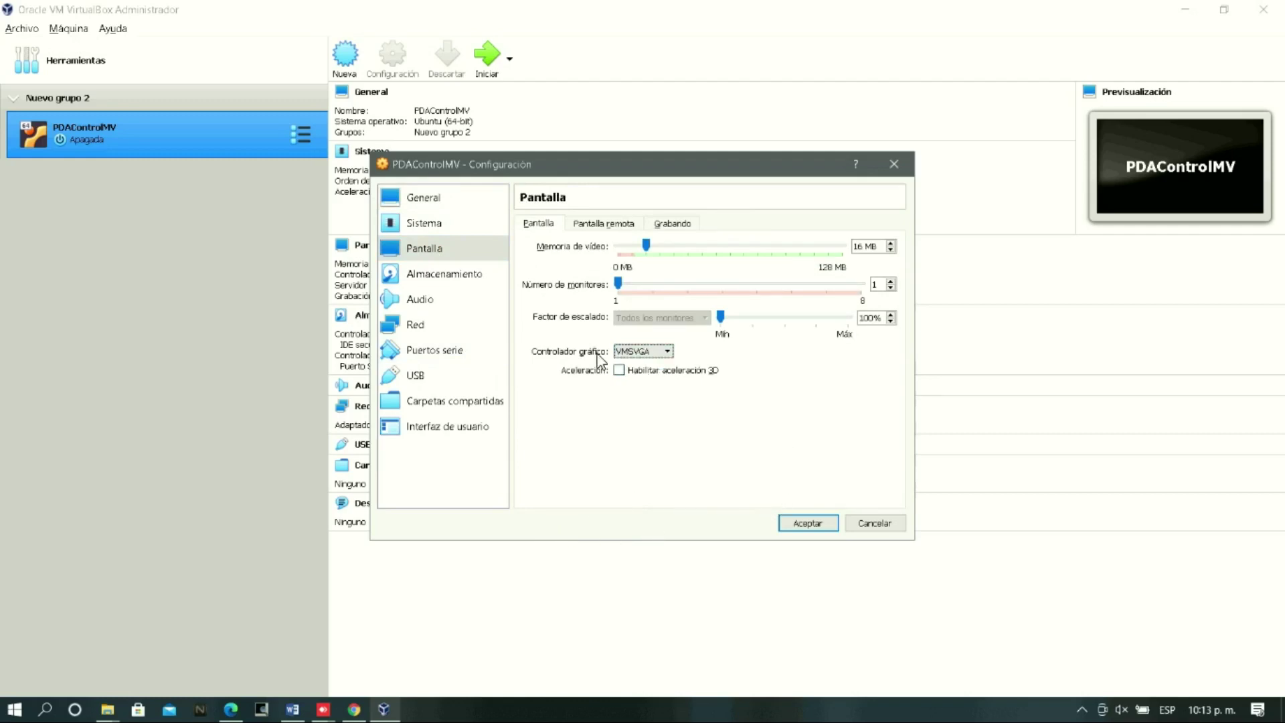
left_click(454, 227)
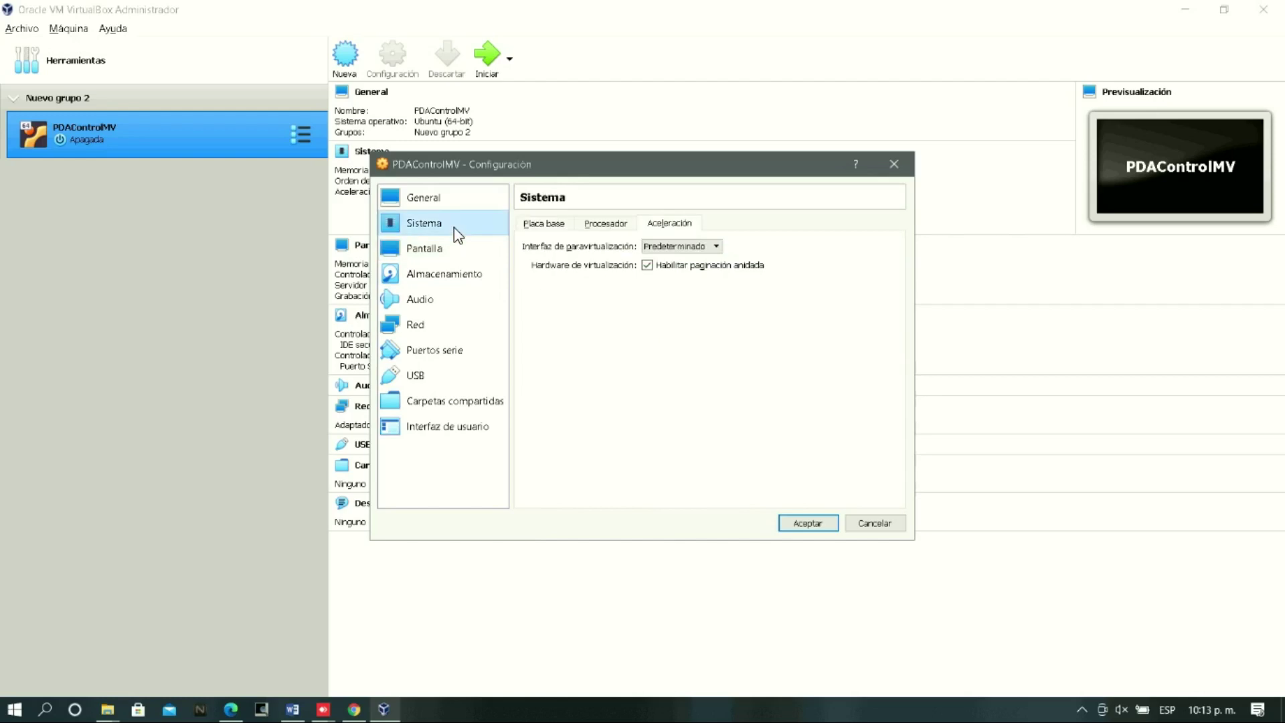
left_click(605, 225)
Step: Set base memory to 1557 MB on the Motherboard tab and save the settings
left_click(667, 224)
left_click(543, 223)
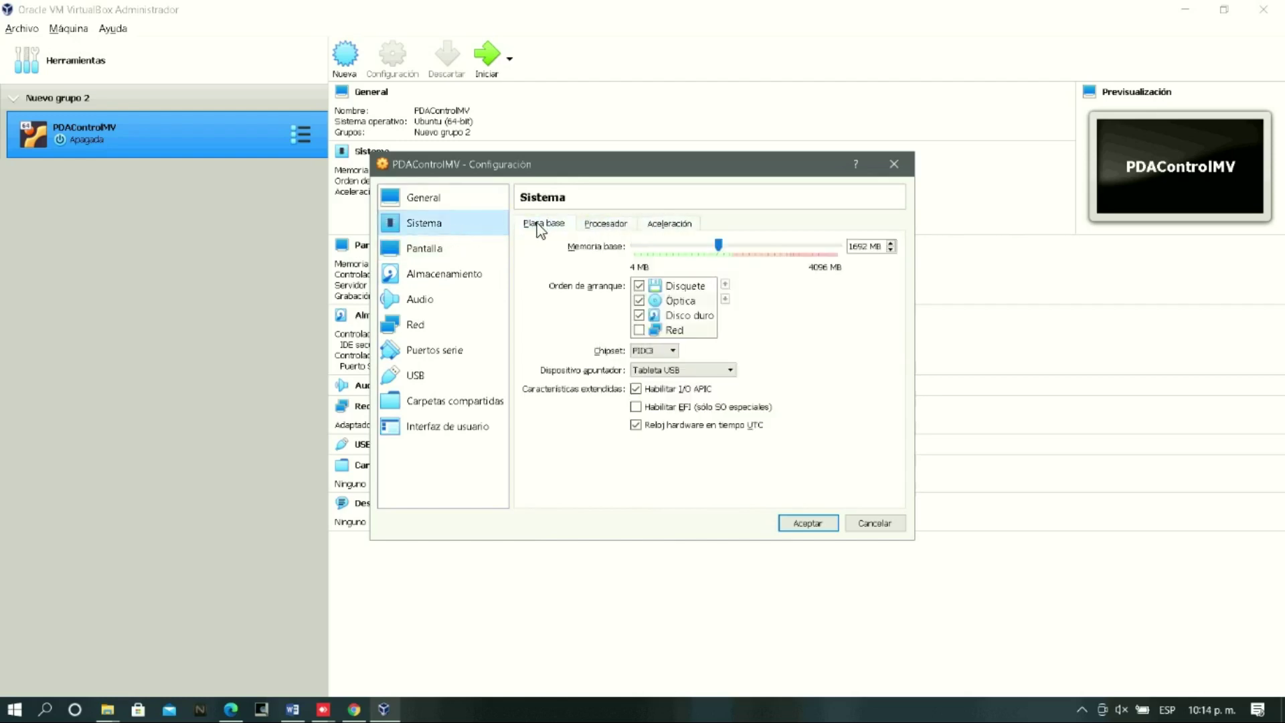
left_click(720, 248)
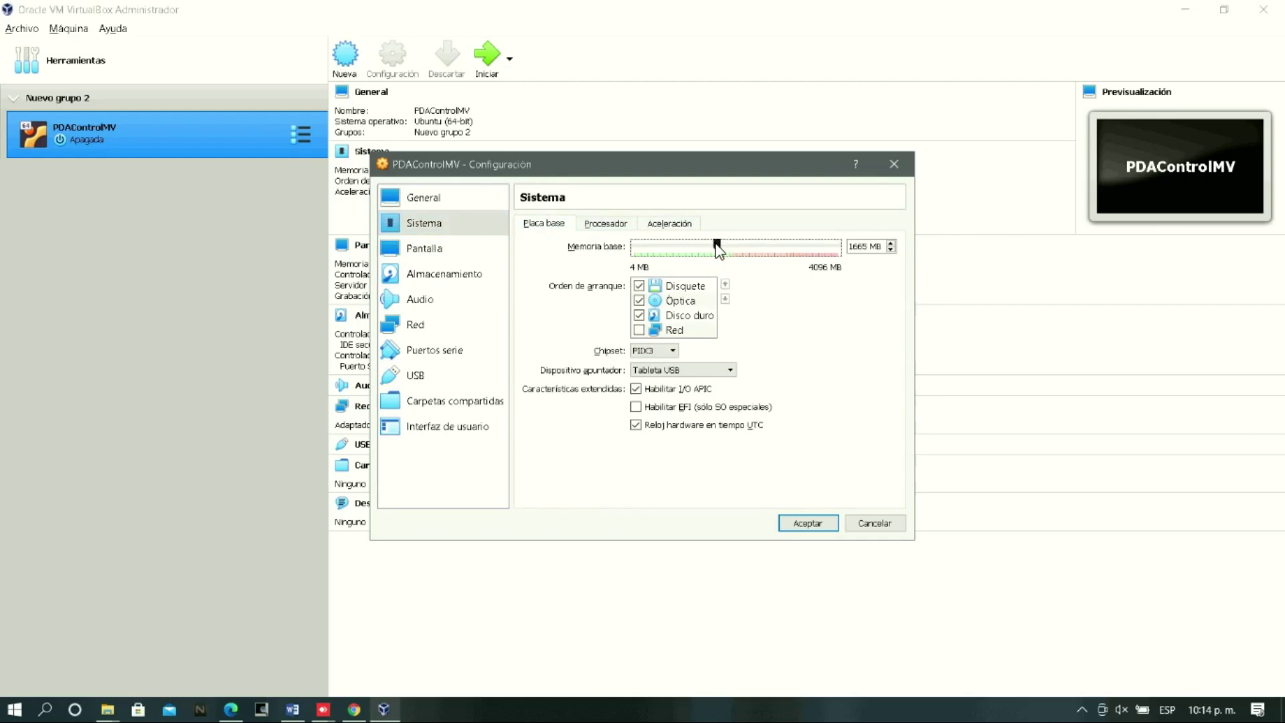
left_click_drag(716, 244, 713, 254)
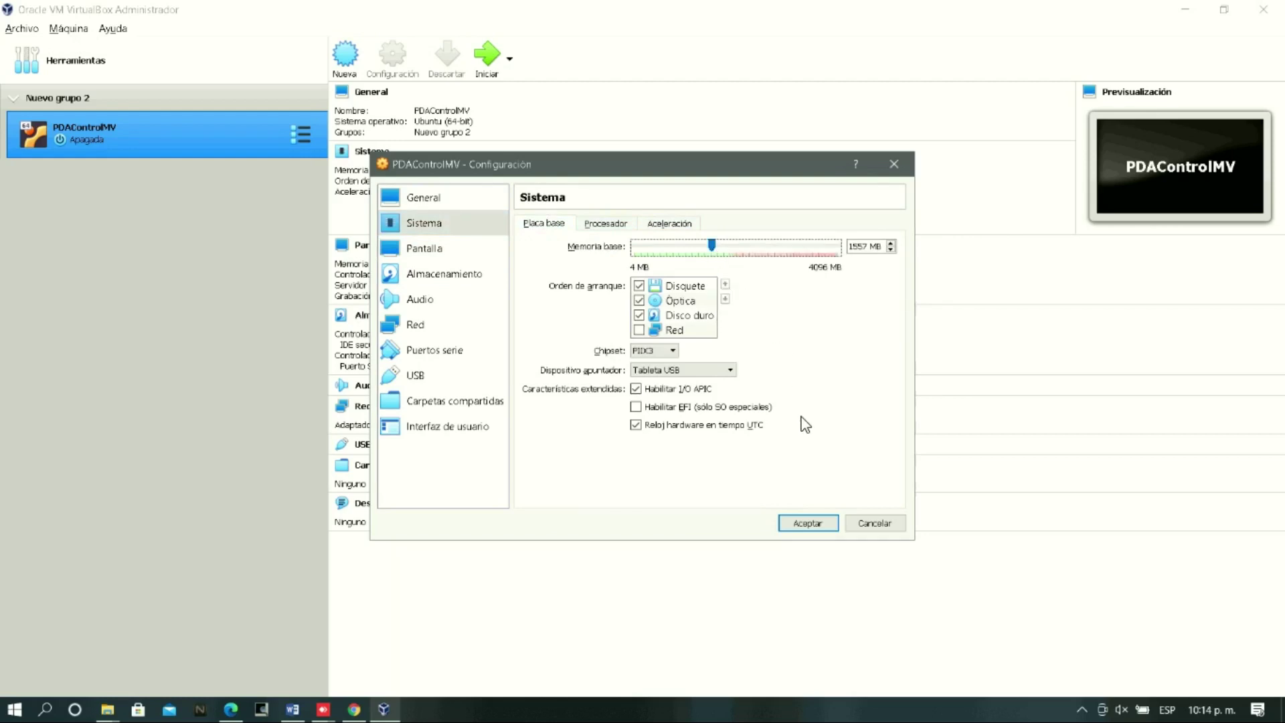
left_click(809, 526)
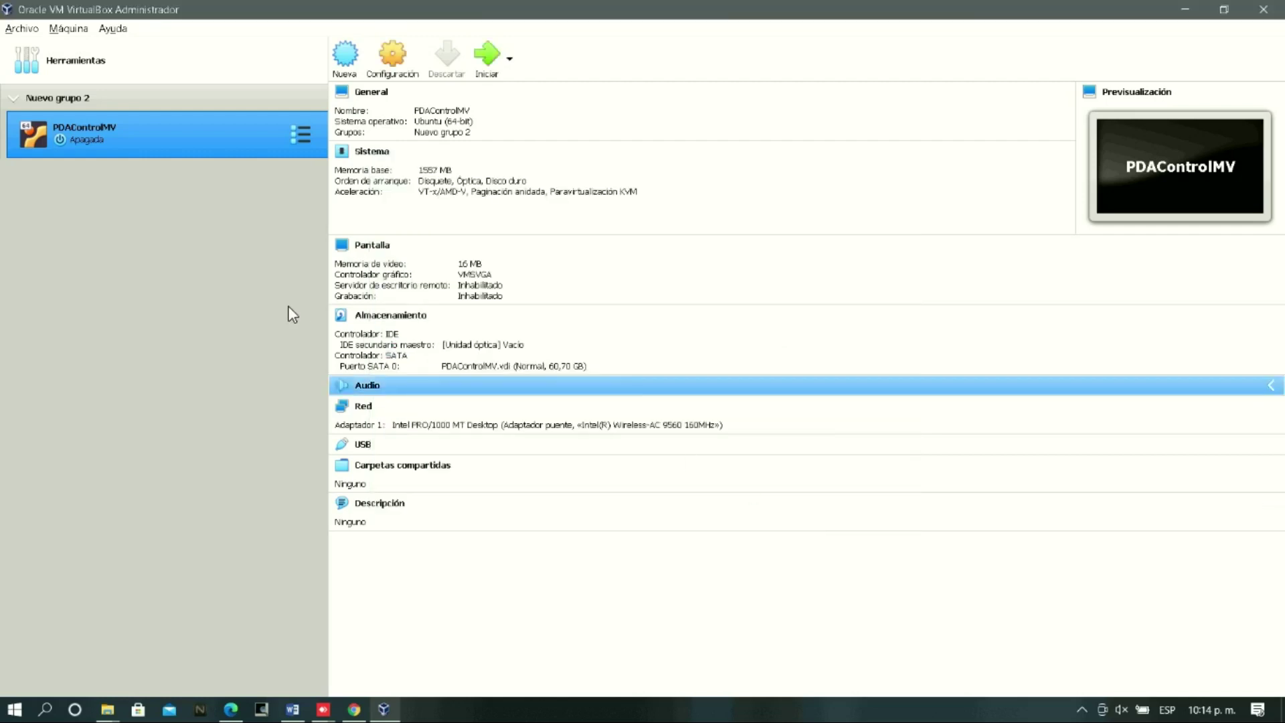
Step: Start PDAControlMV, boot Ubuntu from GRUB, dismiss the mouse-integration bar, and log in with the account password
left_click(487, 57)
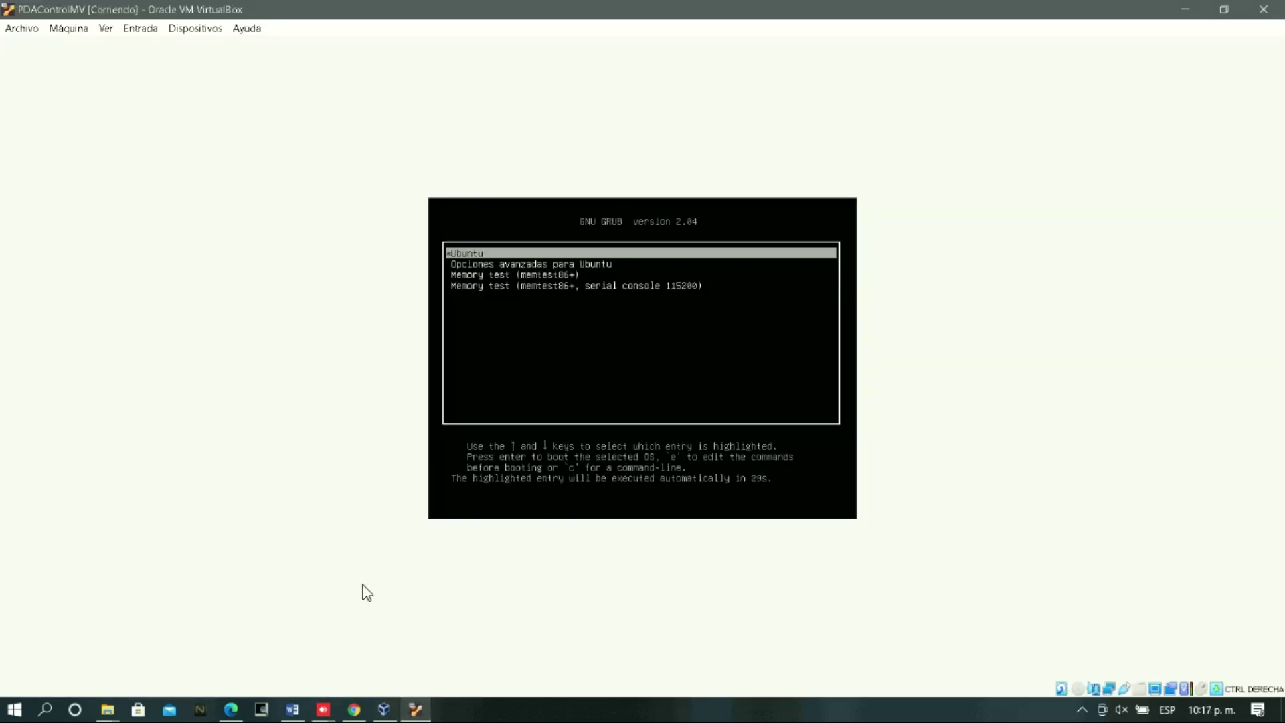
key("Return")
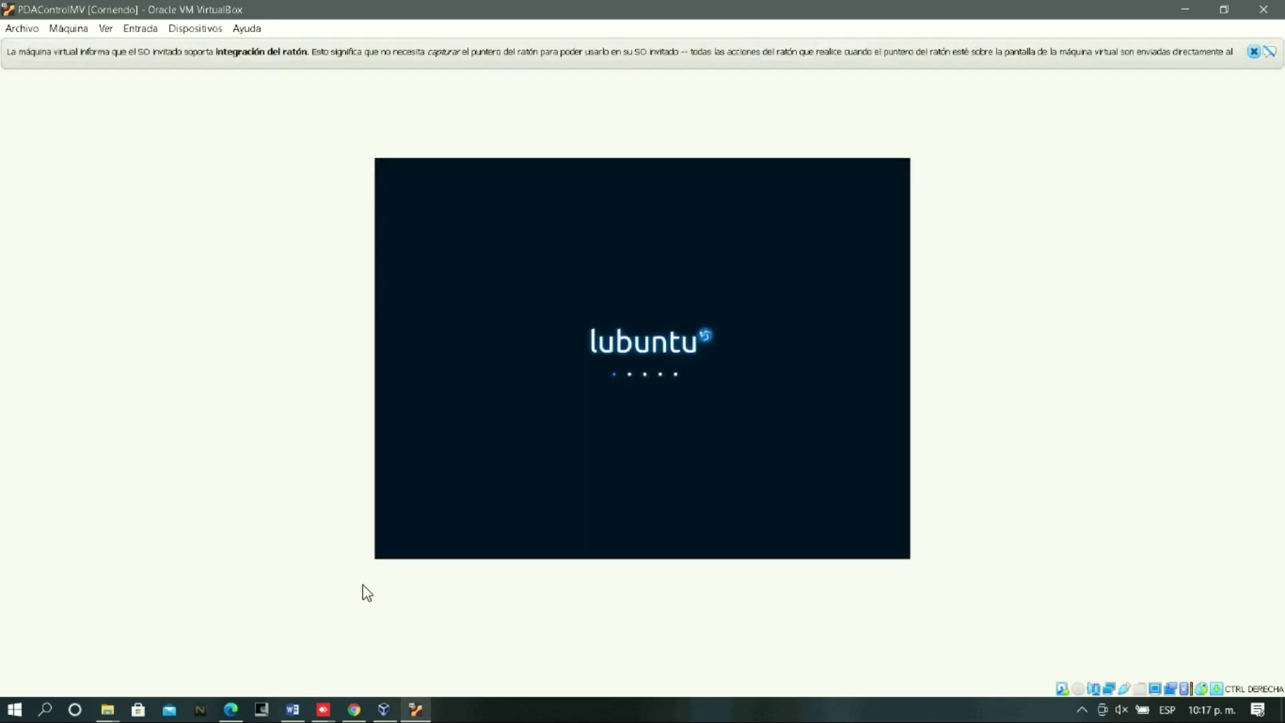
left_click(1254, 52)
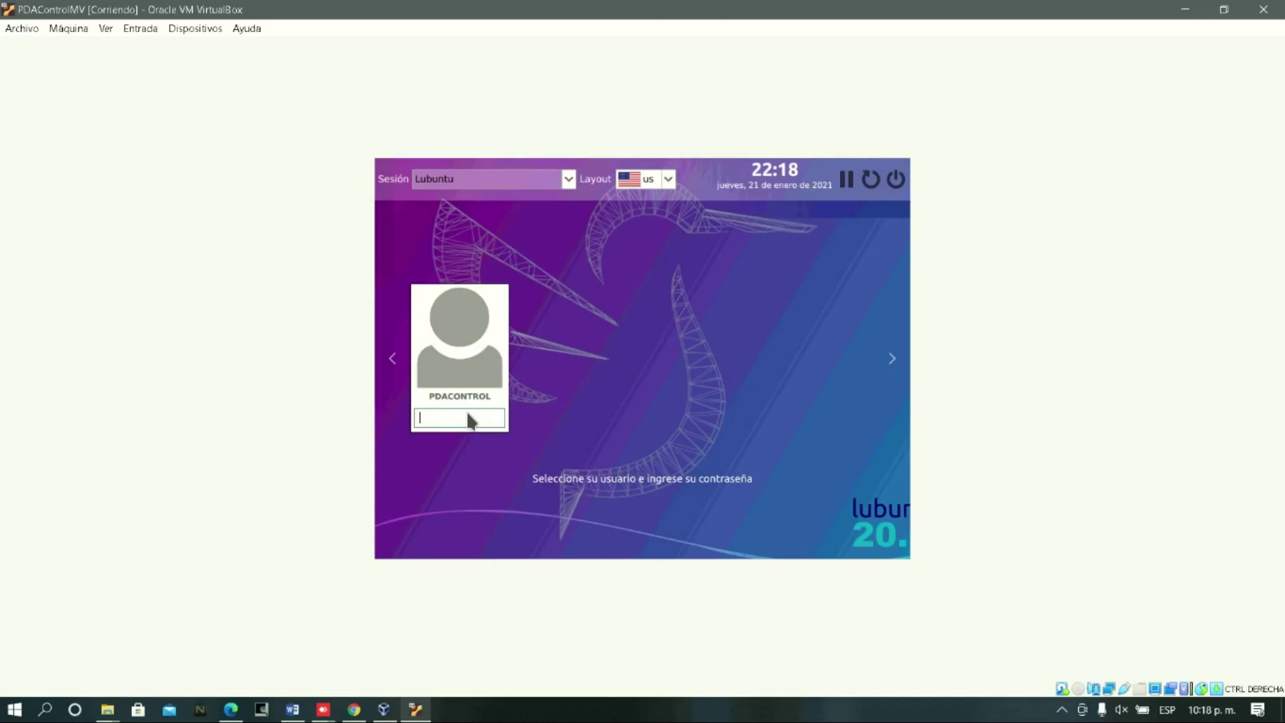
type("*********")
key("Return")
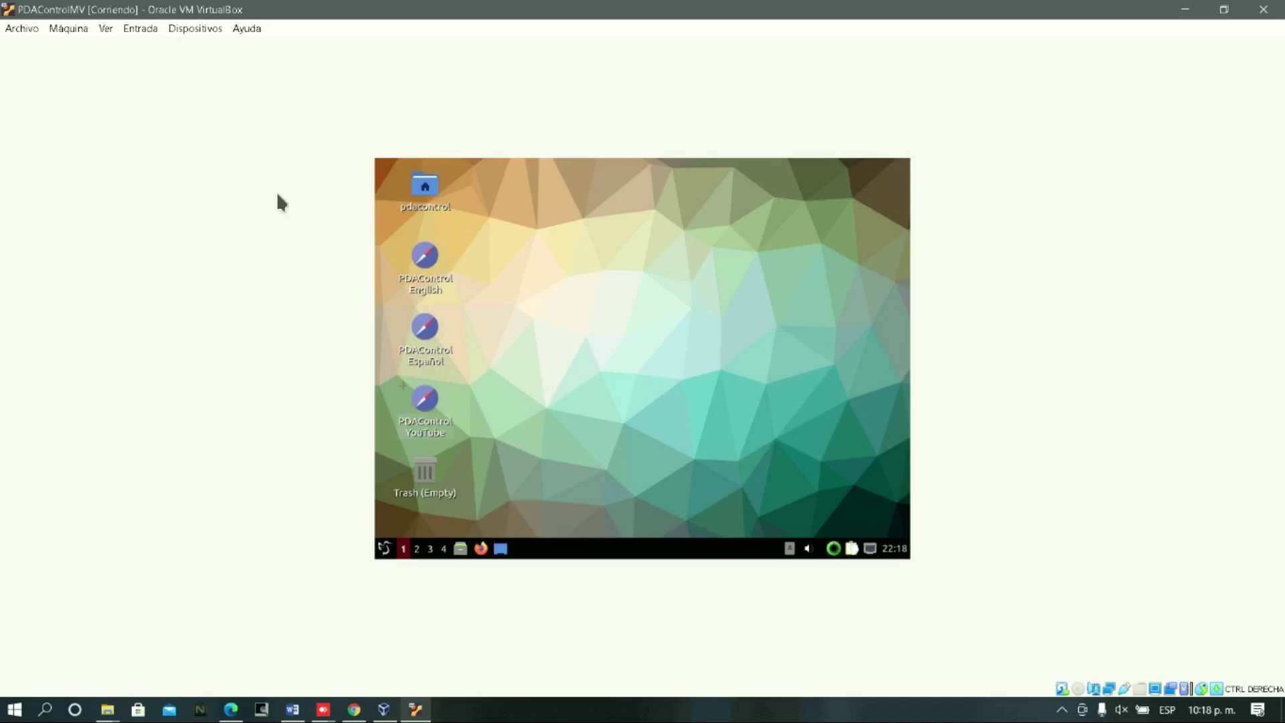
Step: Switch the Lubuntu VM window to full screen, then exit back to windowed mode via the mini toolbar
left_click(104, 29)
left_click(135, 48)
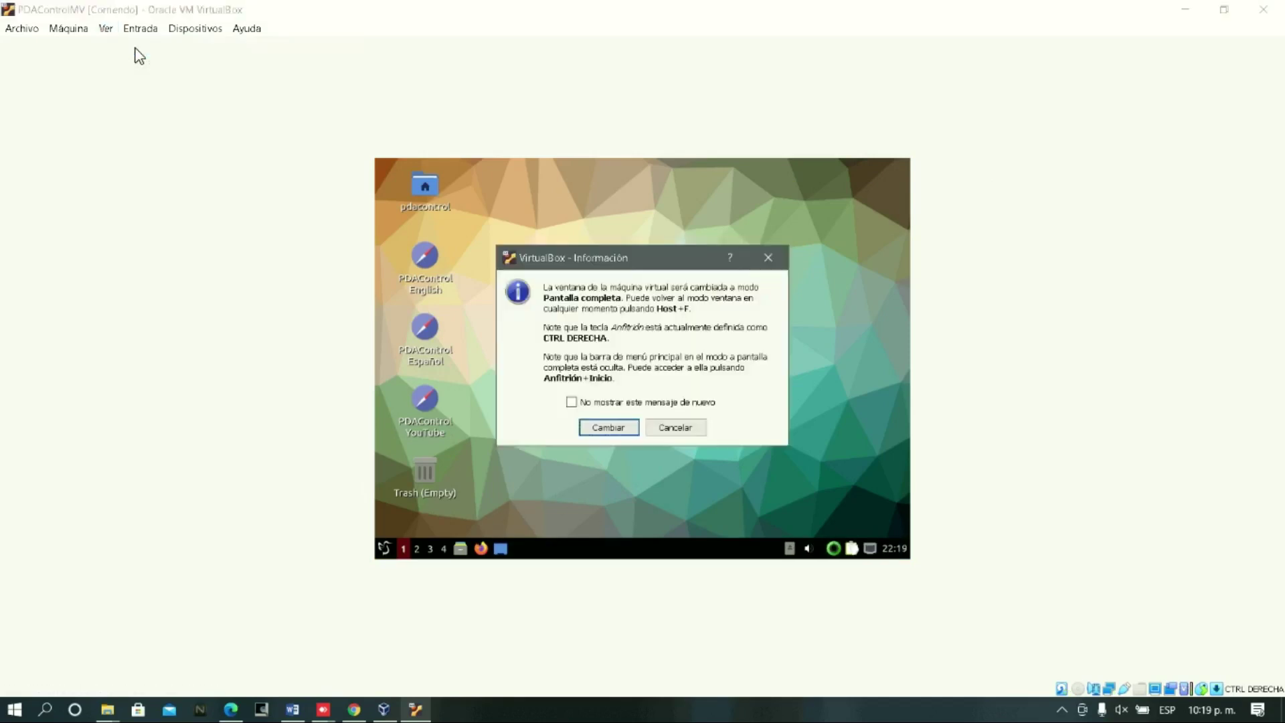
left_click(584, 428)
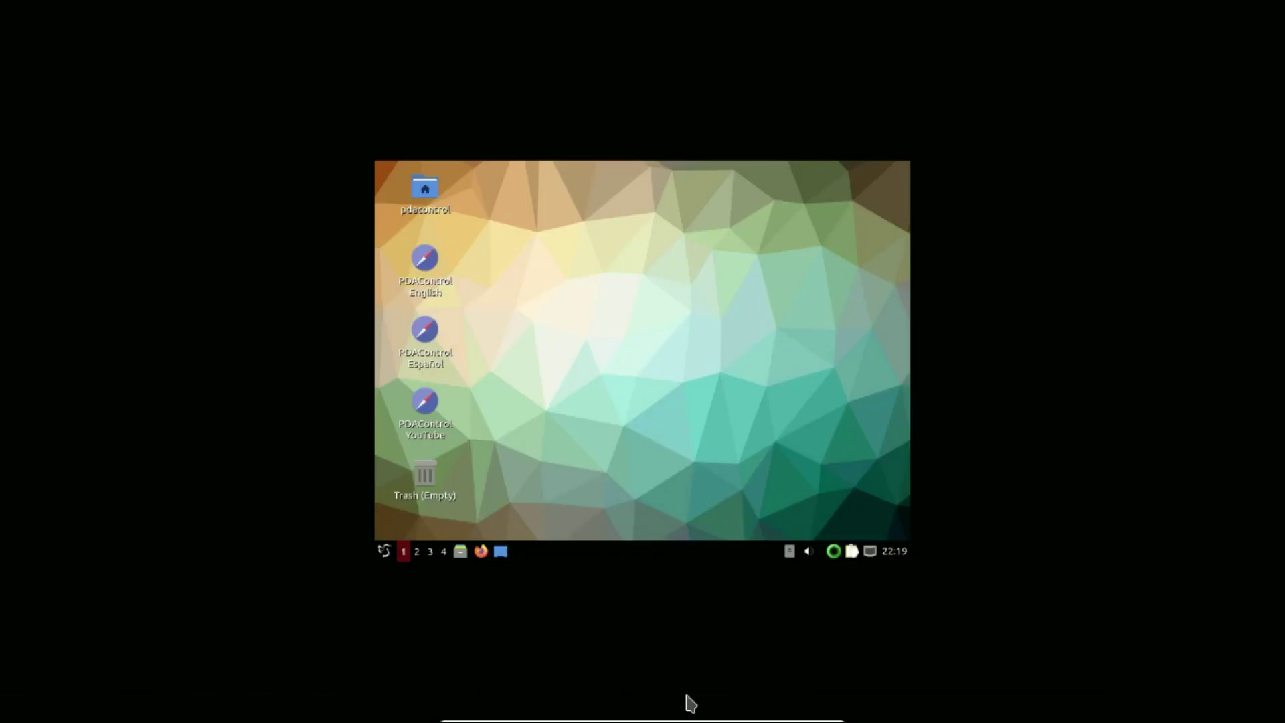
mouse_move(691, 716)
left_click(562, 714)
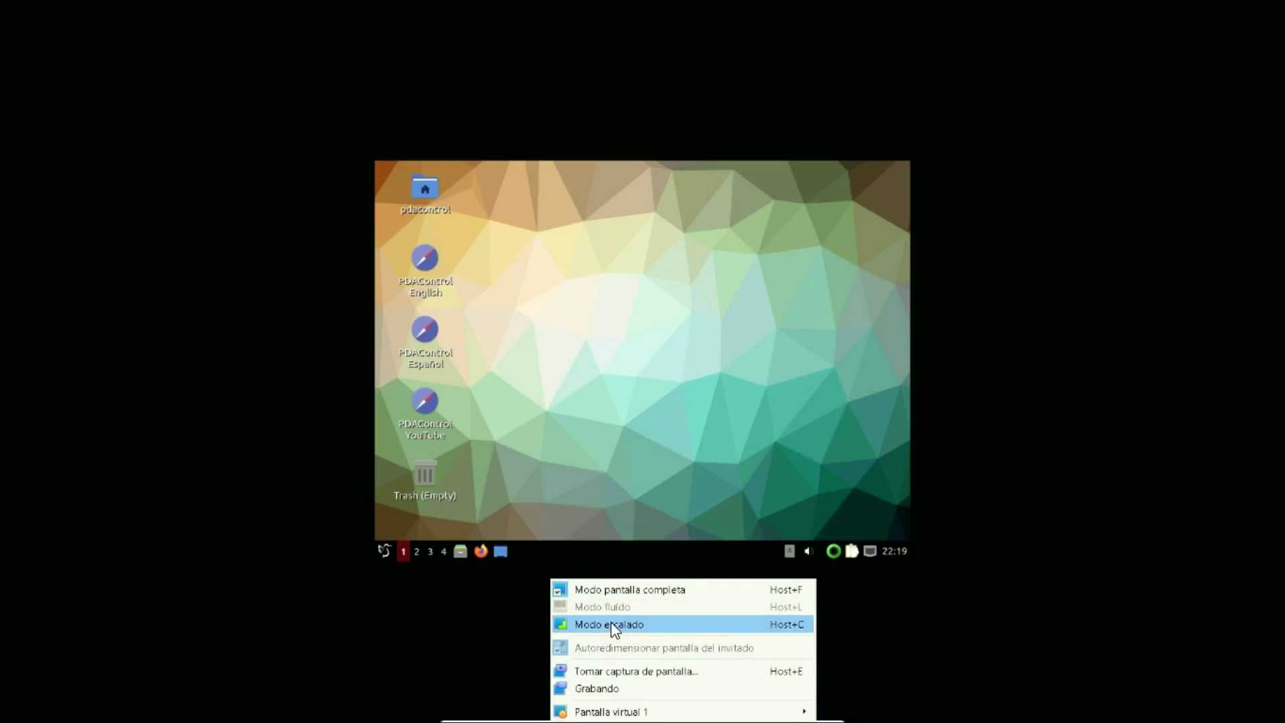
left_click(600, 590)
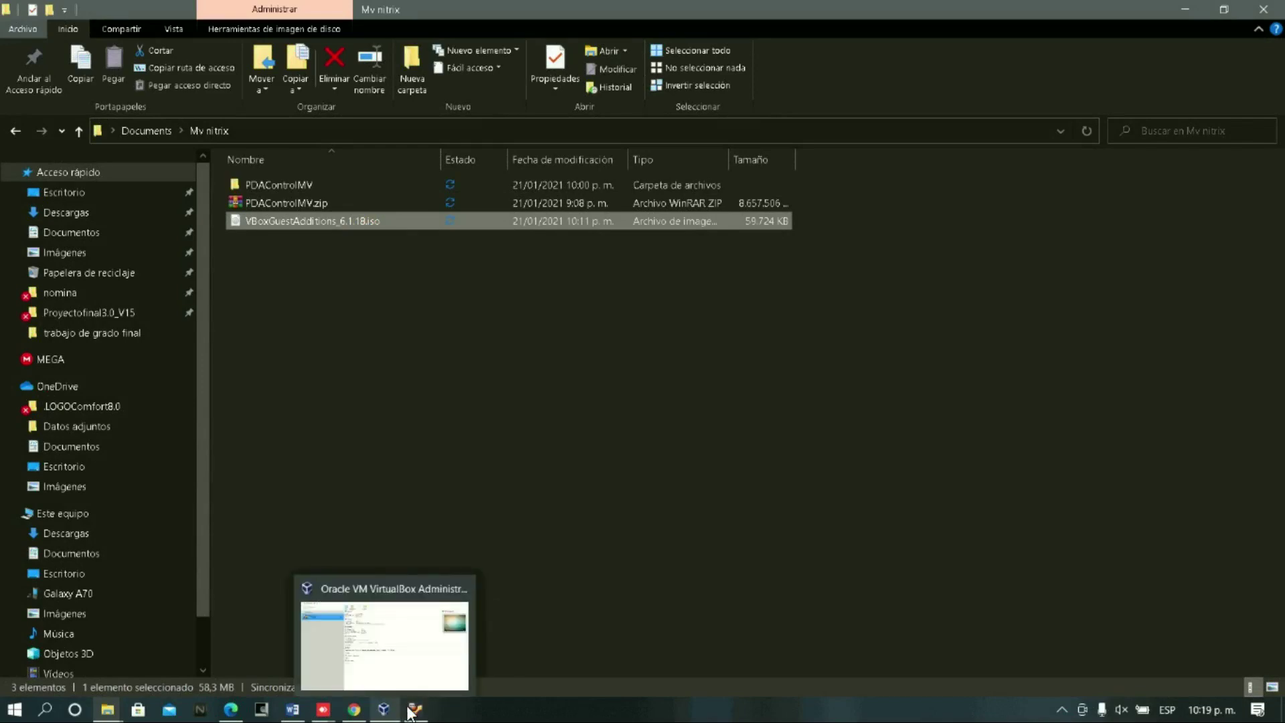
Step: Load VBoxGuestAdditions_6.1.18.iso from Escritorio > Documents > Mv nitrix into the VM's optical drive
left_click(415, 709)
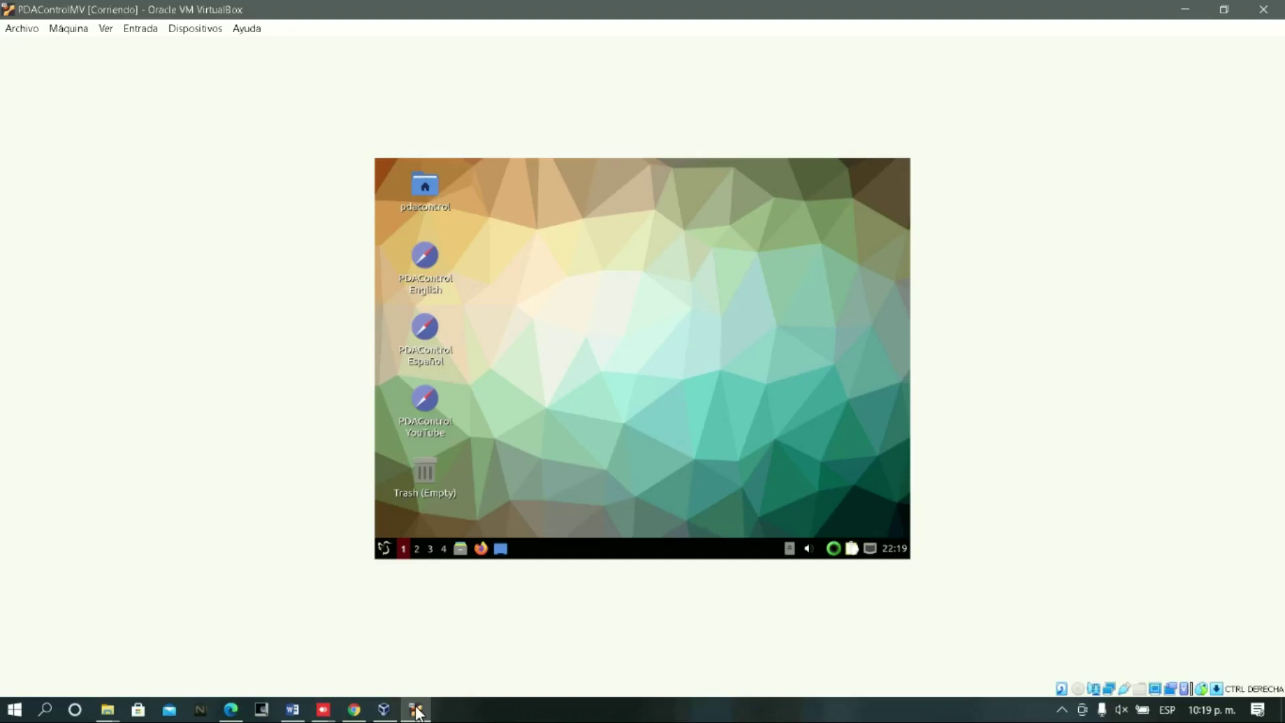
left_click(190, 32)
mouse_move(432, 48)
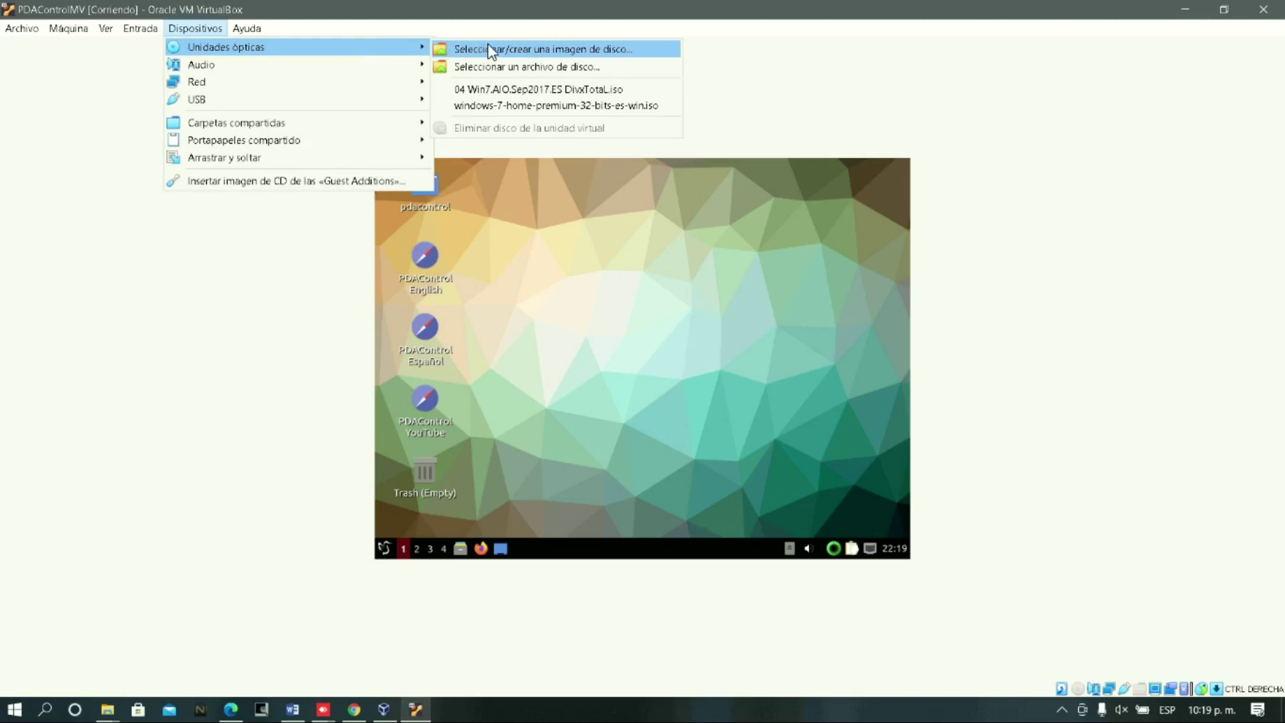
left_click(553, 67)
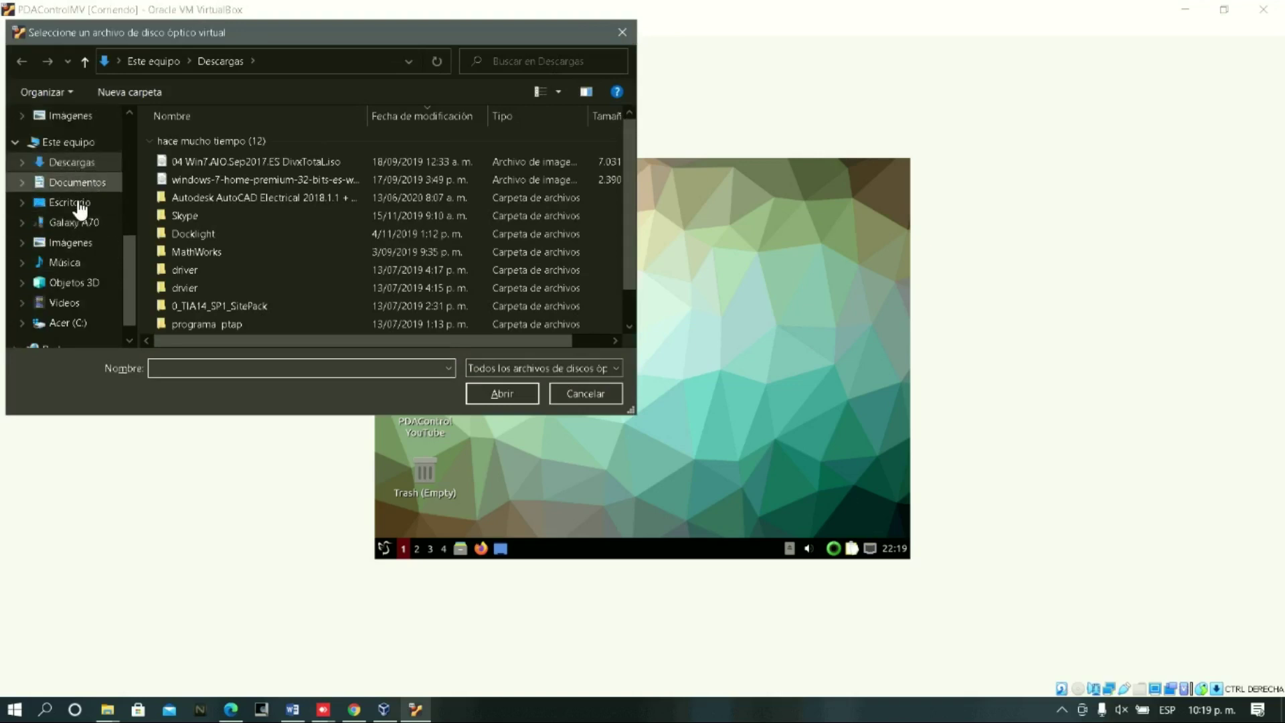
left_click(81, 205)
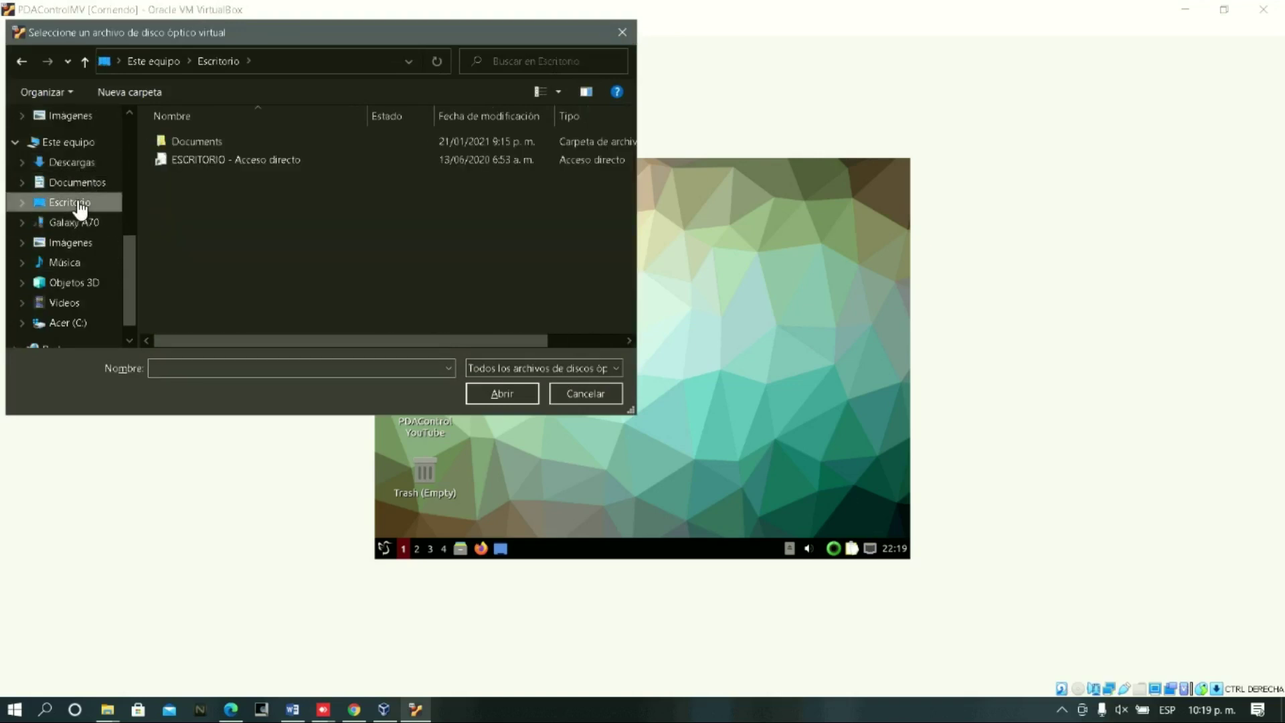
double_click(204, 141)
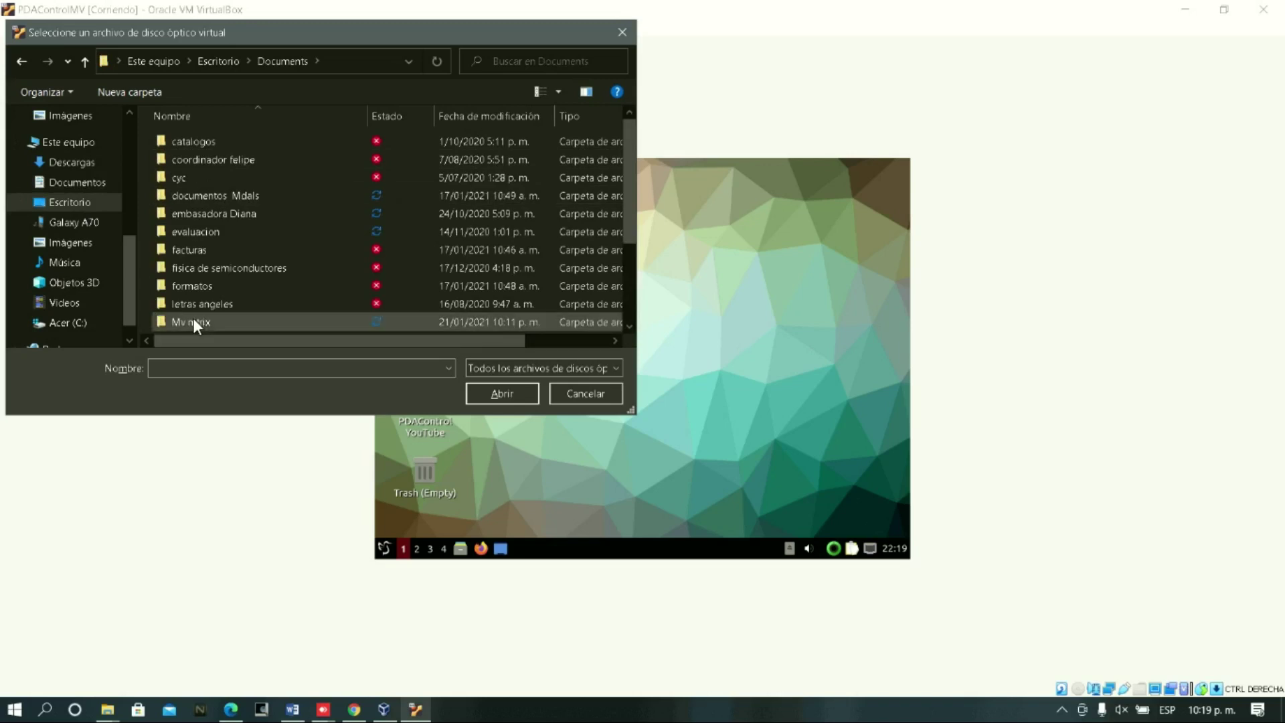
double_click(194, 322)
left_click(247, 163)
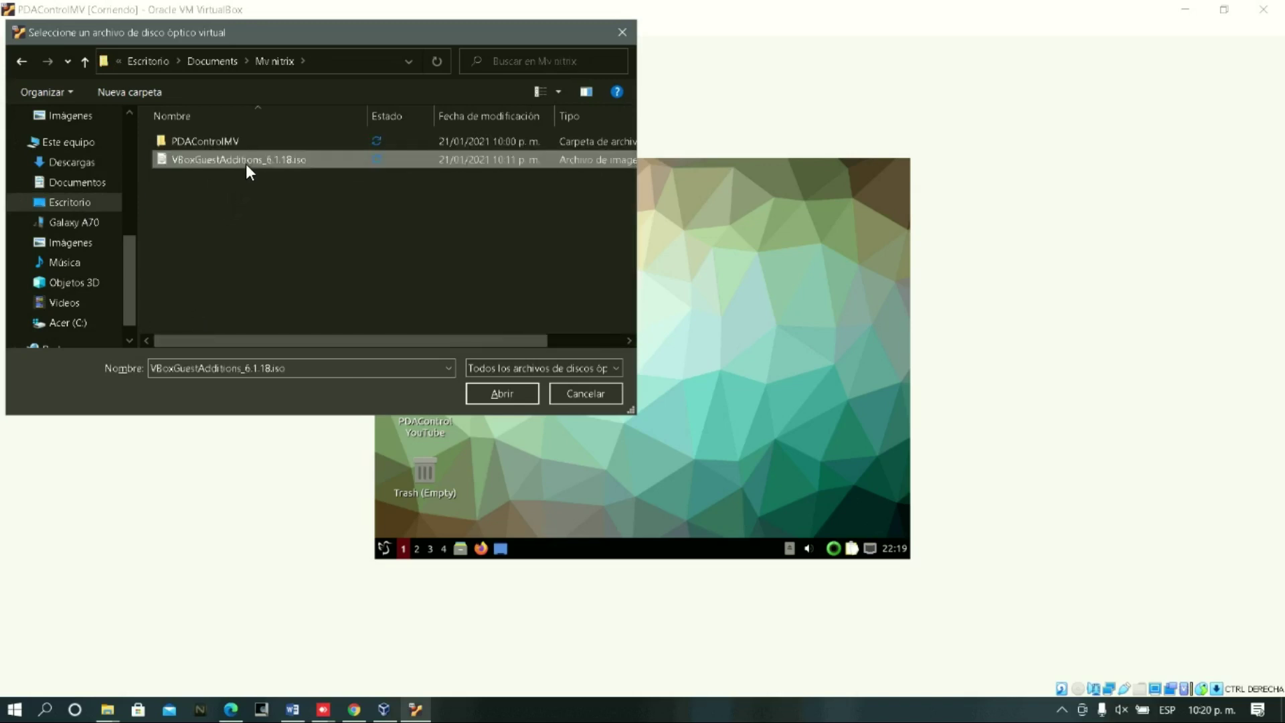
left_click(500, 397)
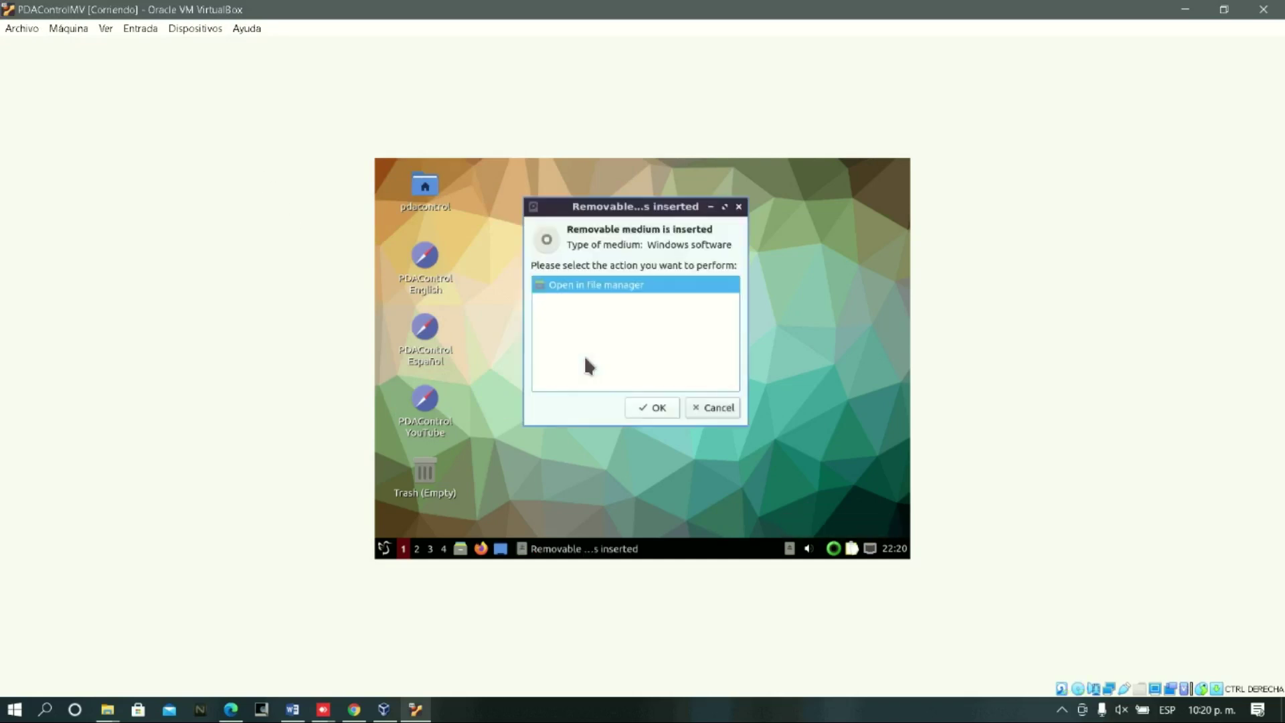
Step: Open the inserted VBox_GAs_6.1.18 disc in the guest file manager, then return to the PDAControlMV window
left_click(657, 402)
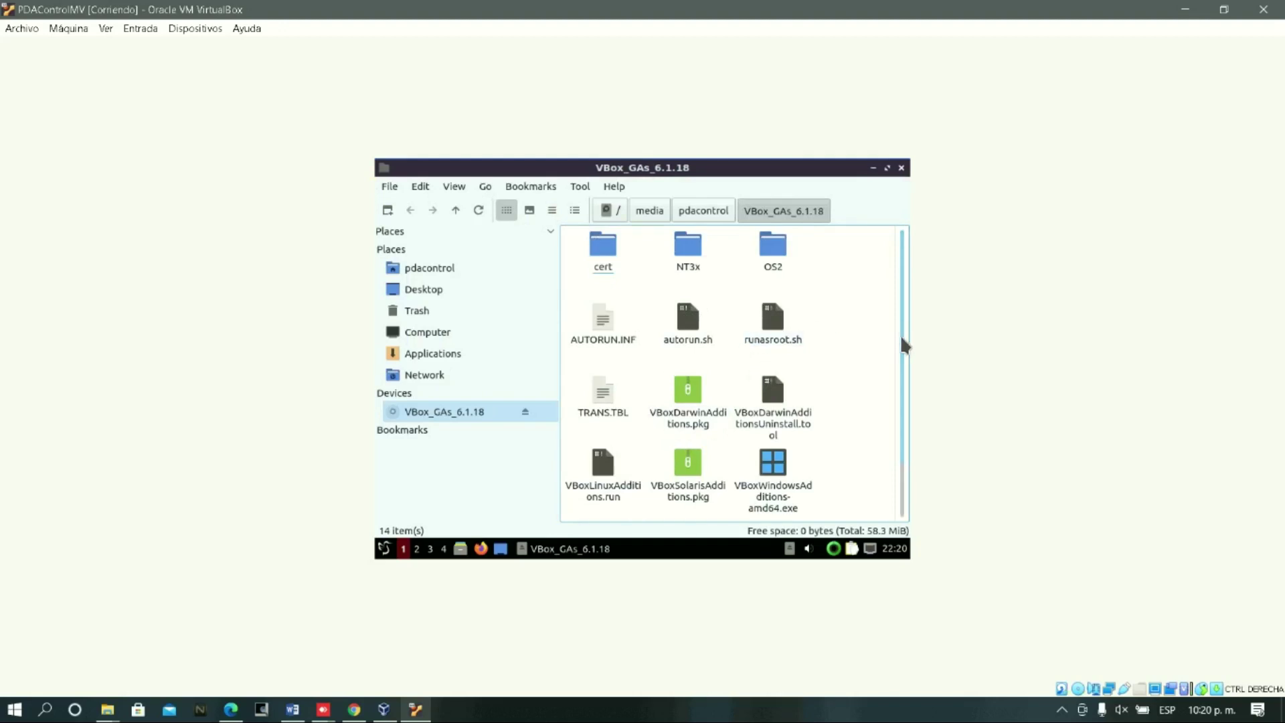
left_click_drag(901, 338, 868, 287)
left_click(120, 715)
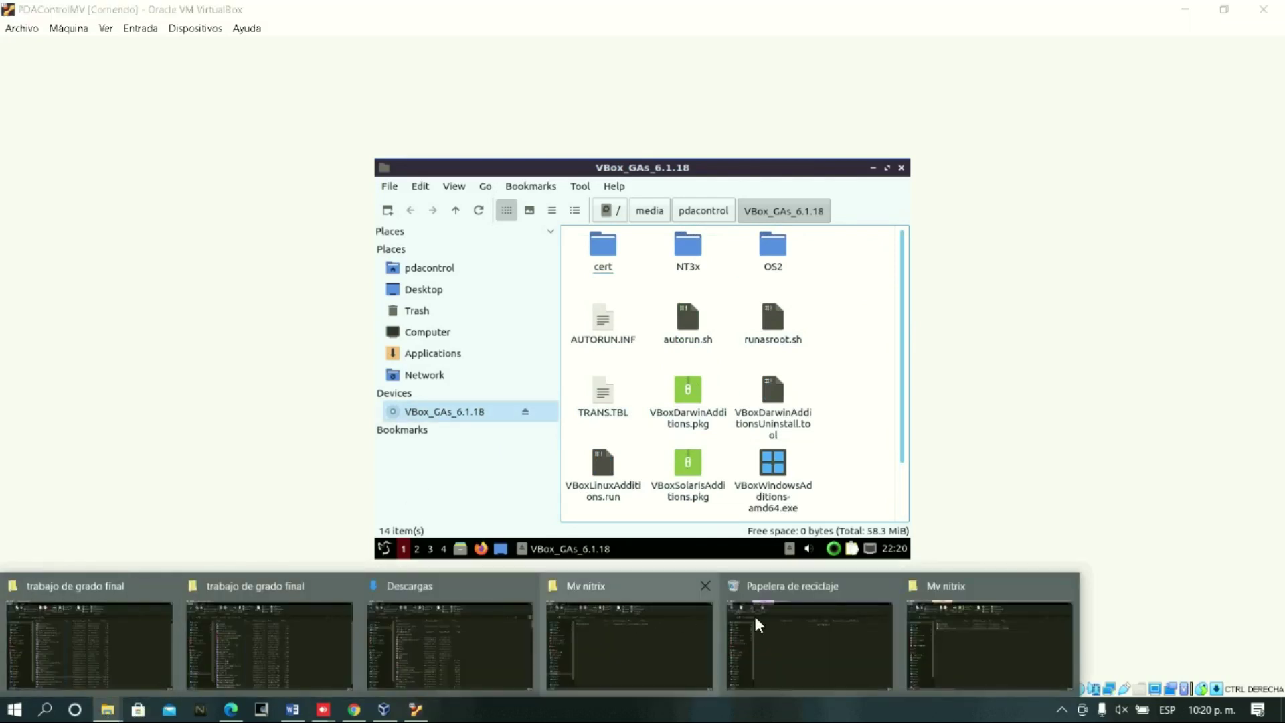
left_click(965, 650)
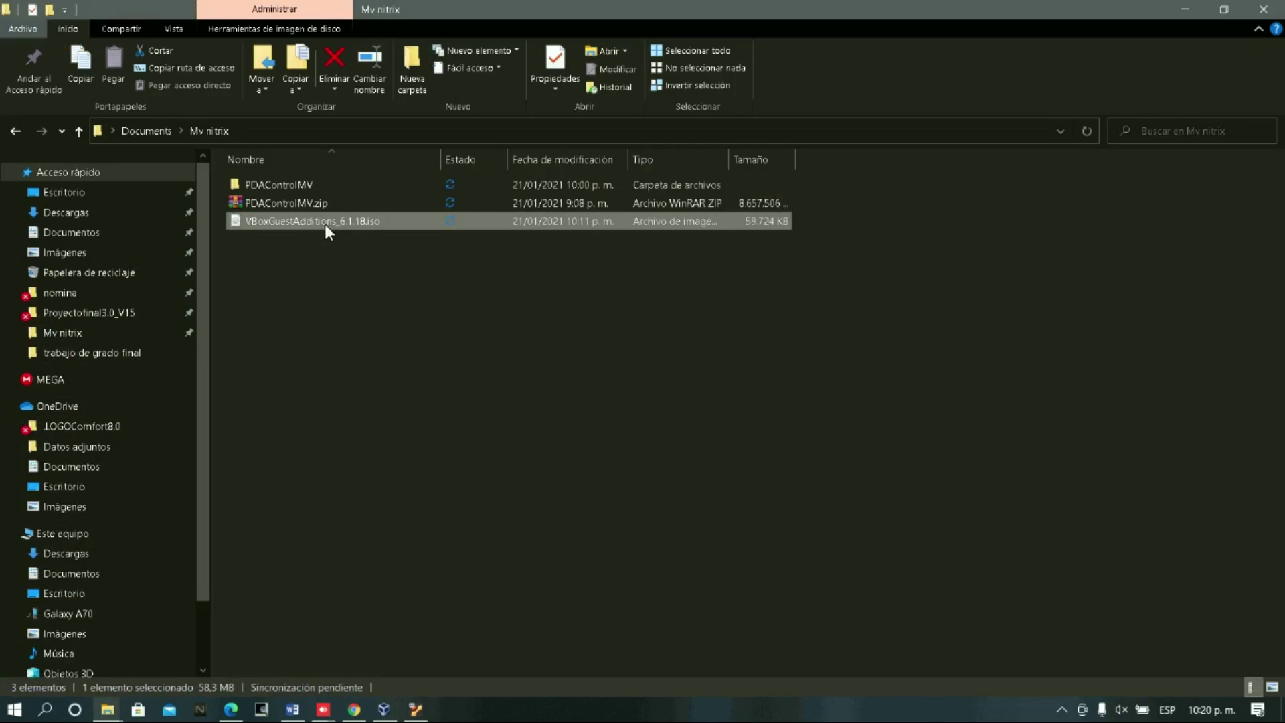
left_click(385, 710)
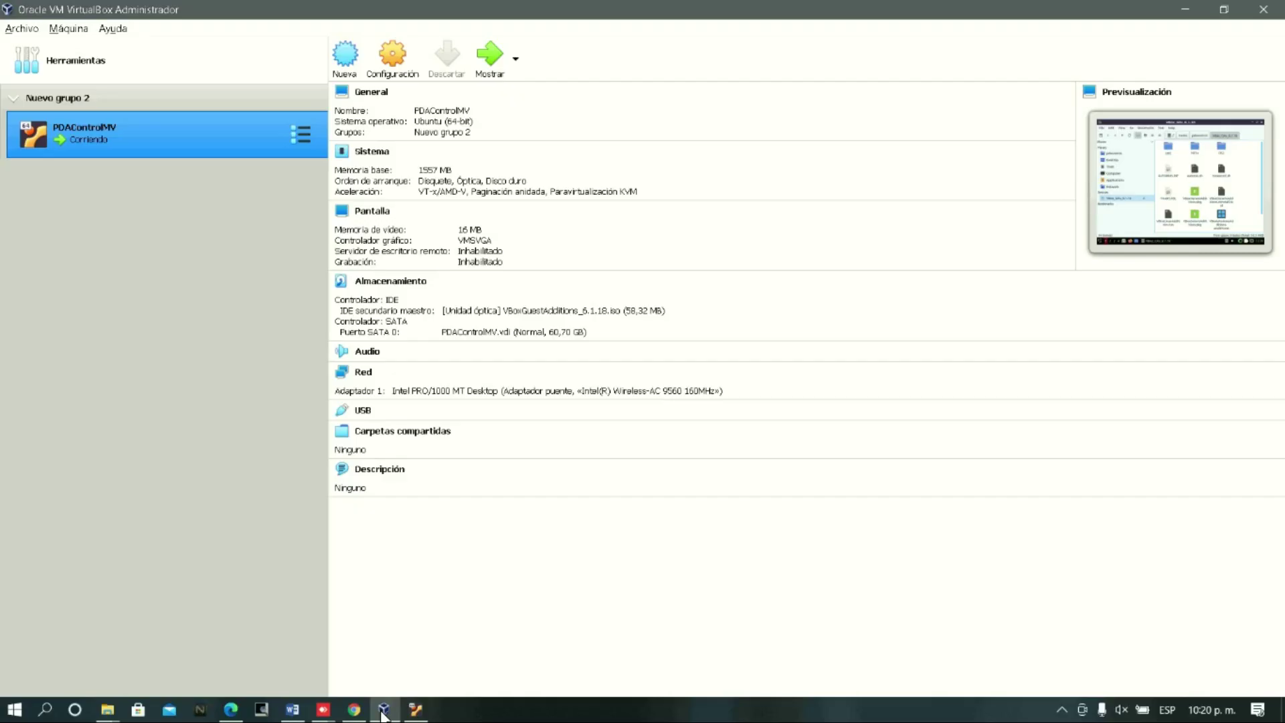
left_click(416, 710)
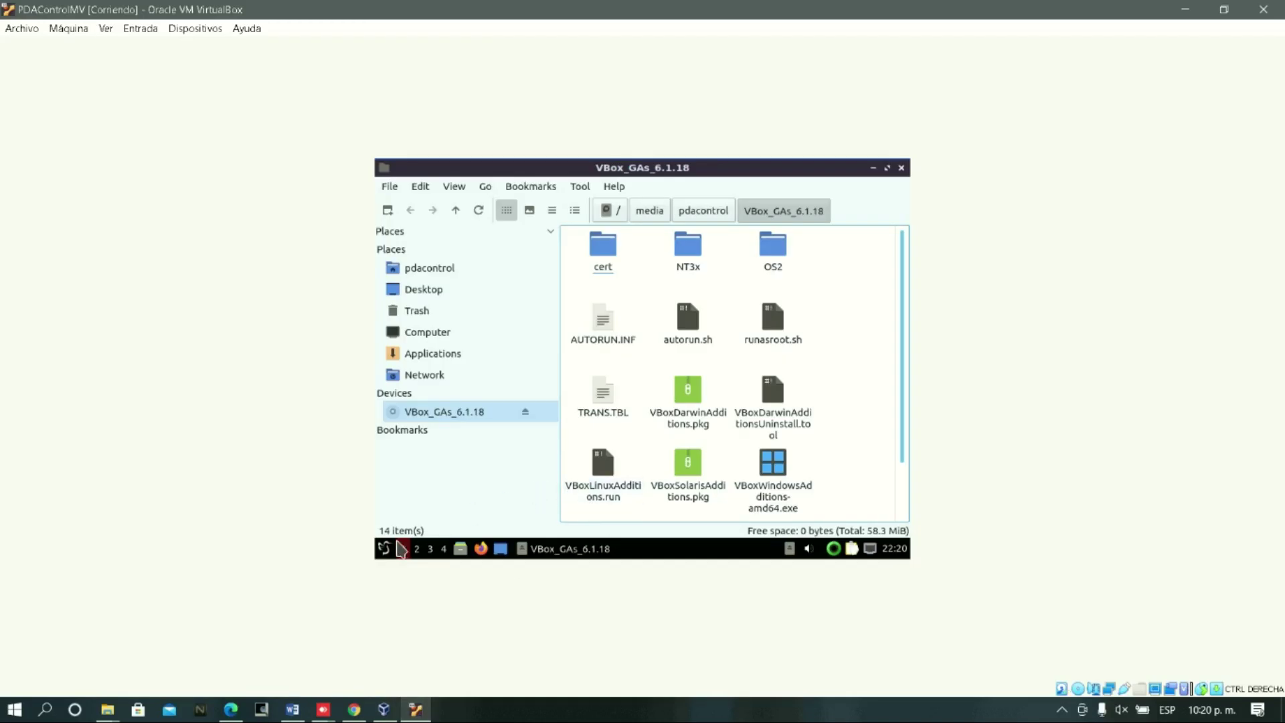
Step: Launch QTerminal from the guest menu by searching 'termi' and move it left
left_click(384, 548)
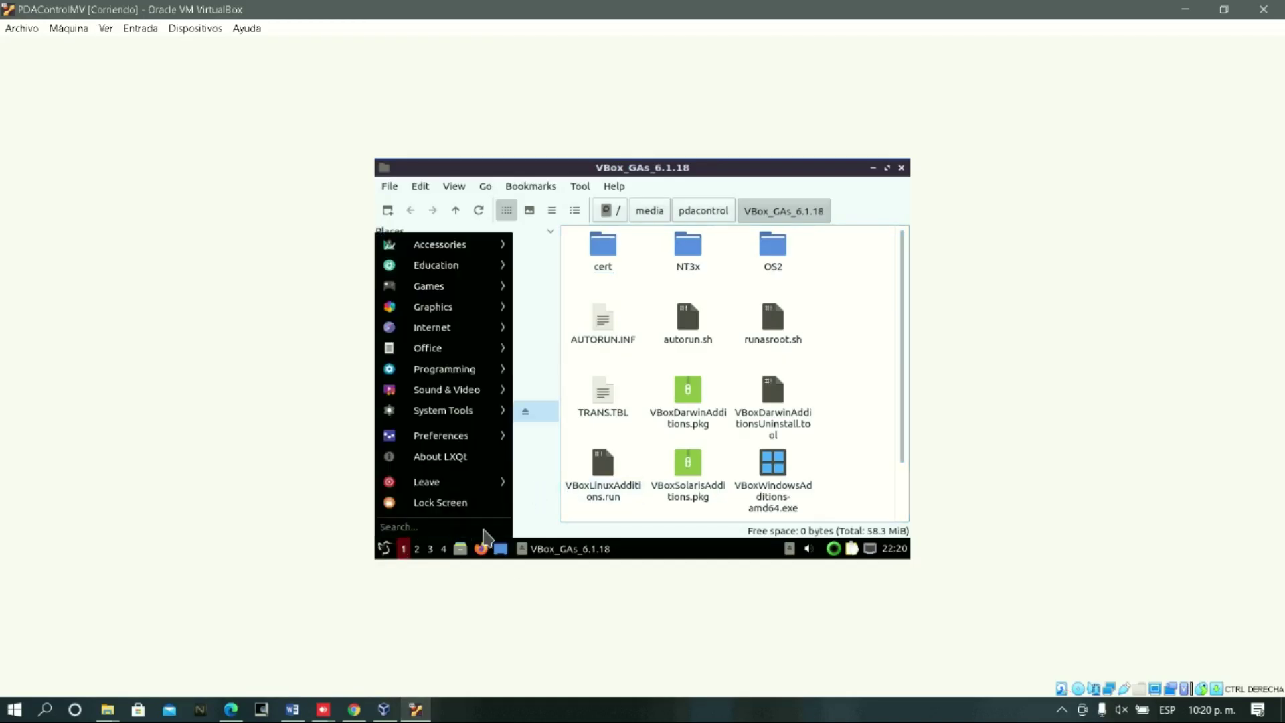
type("termi")
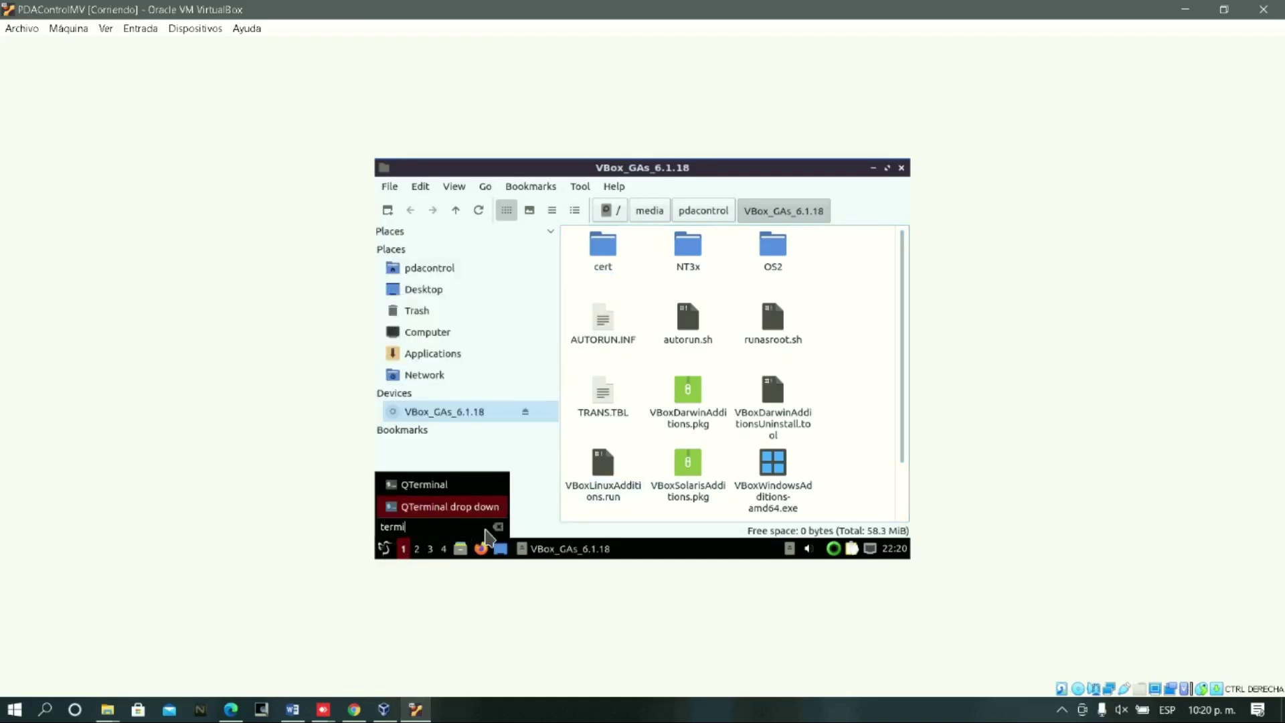
left_click(459, 488)
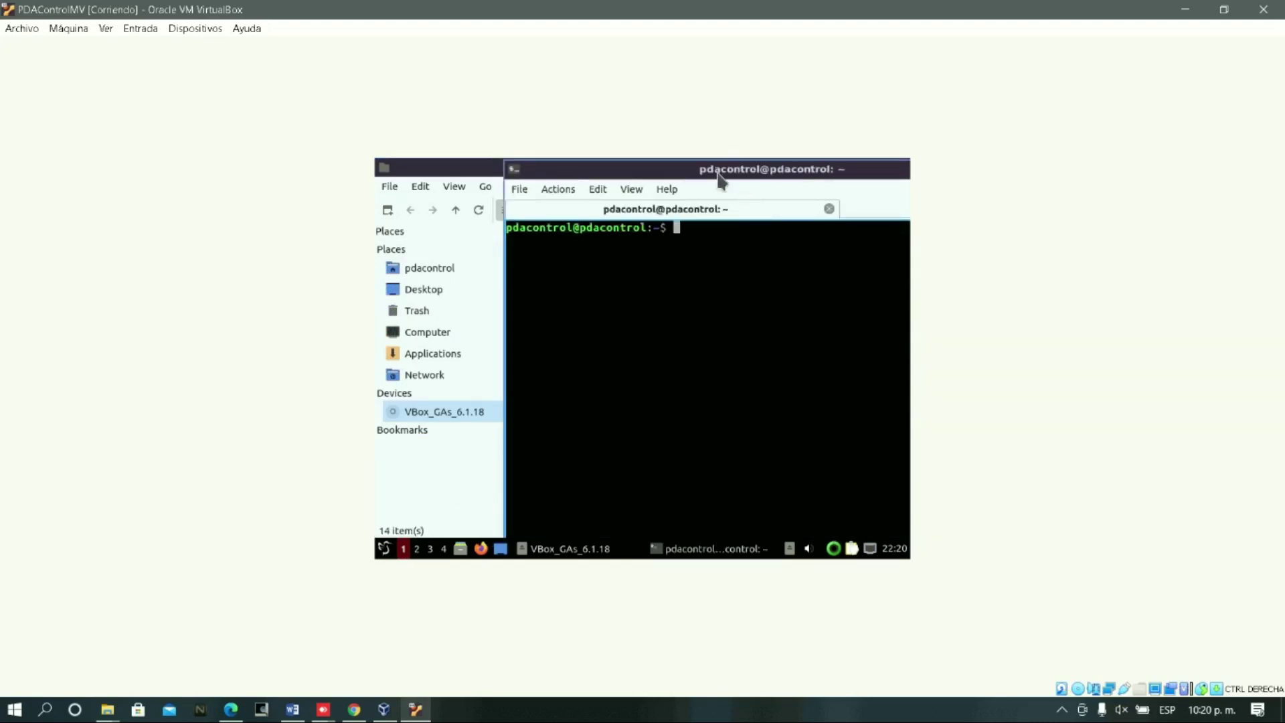
left_click_drag(743, 175, 622, 170)
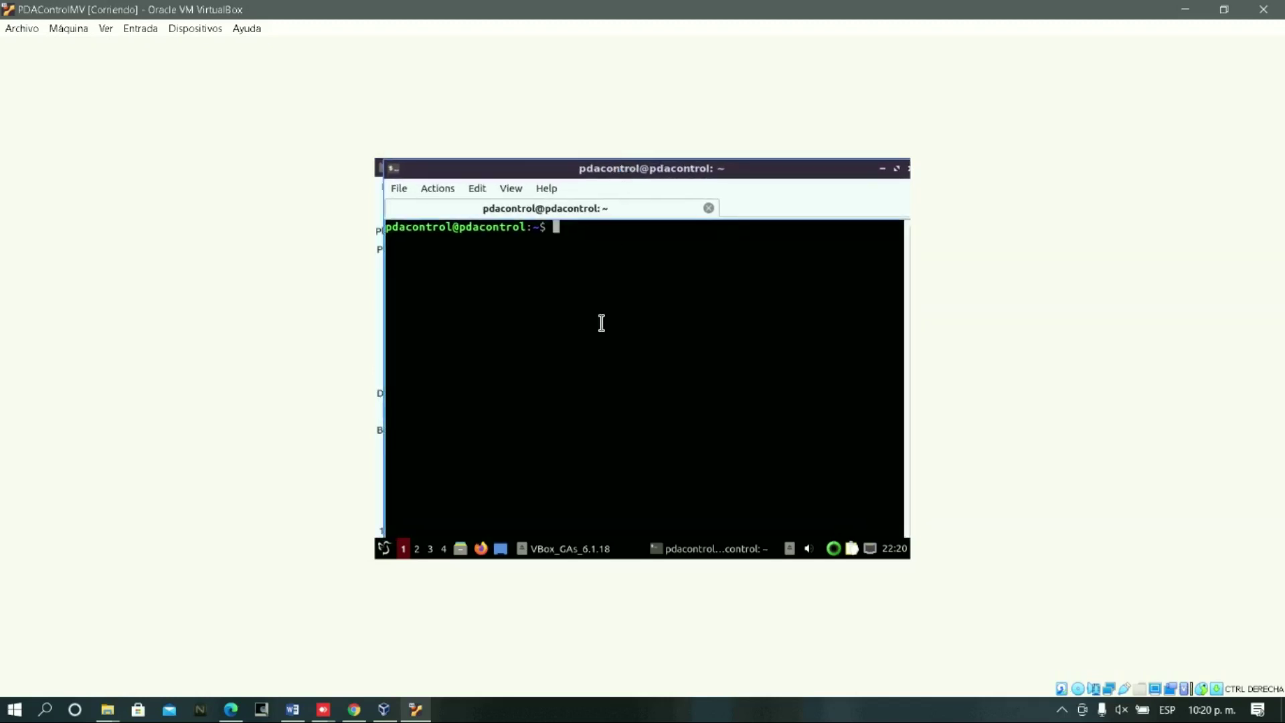
Step: List the home folder, then go up twice with cd .. to the root directory
type("ls")
key("Return")
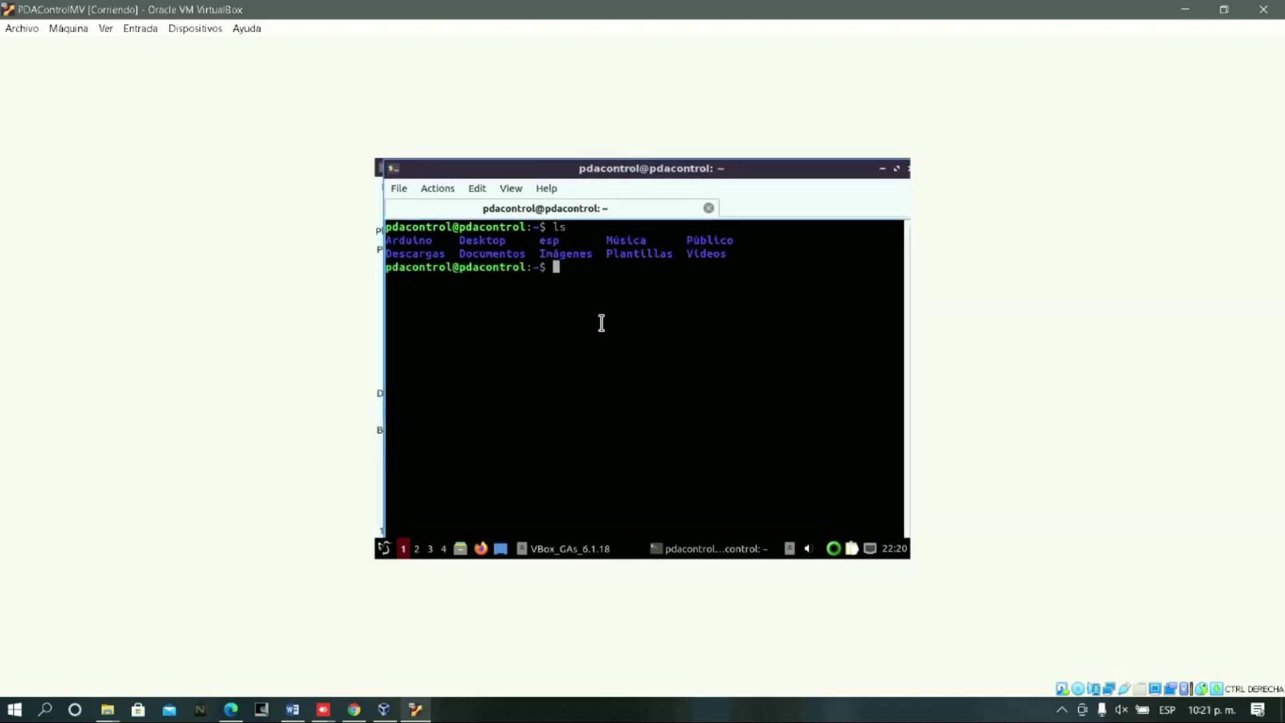
type("cd ..")
key("Return")
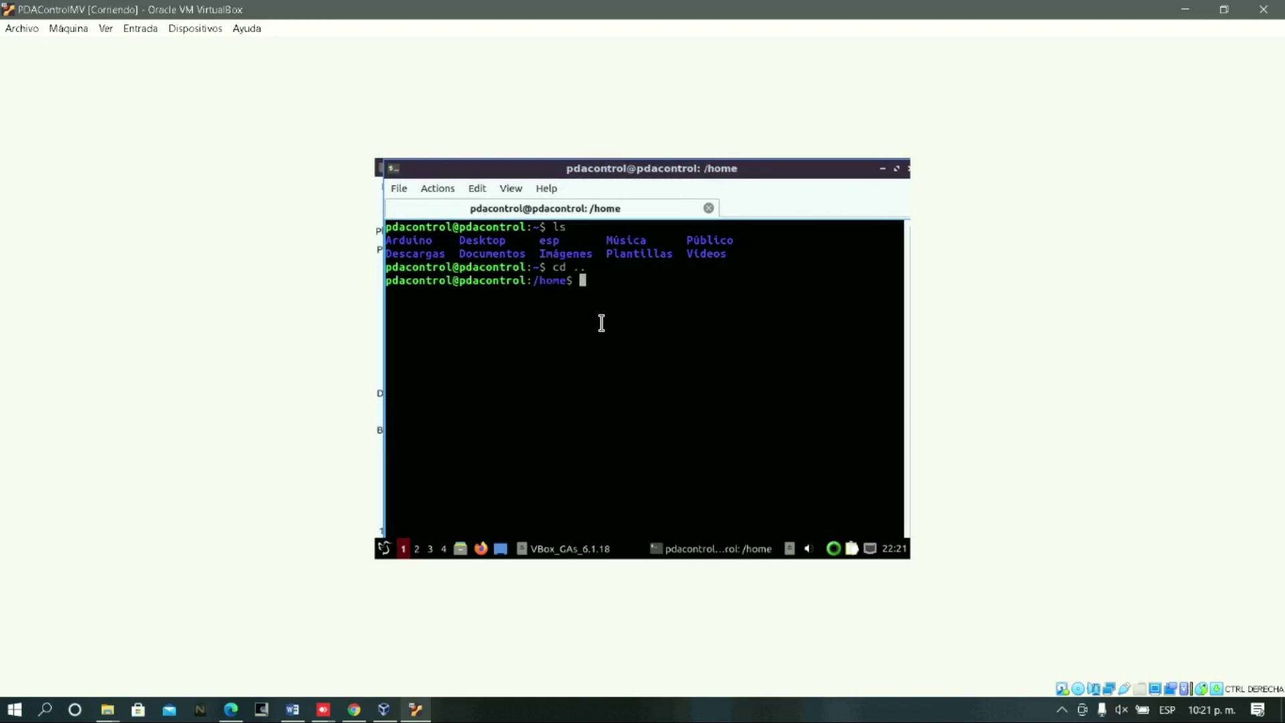
type("ls")
key("Return")
type("cd ..")
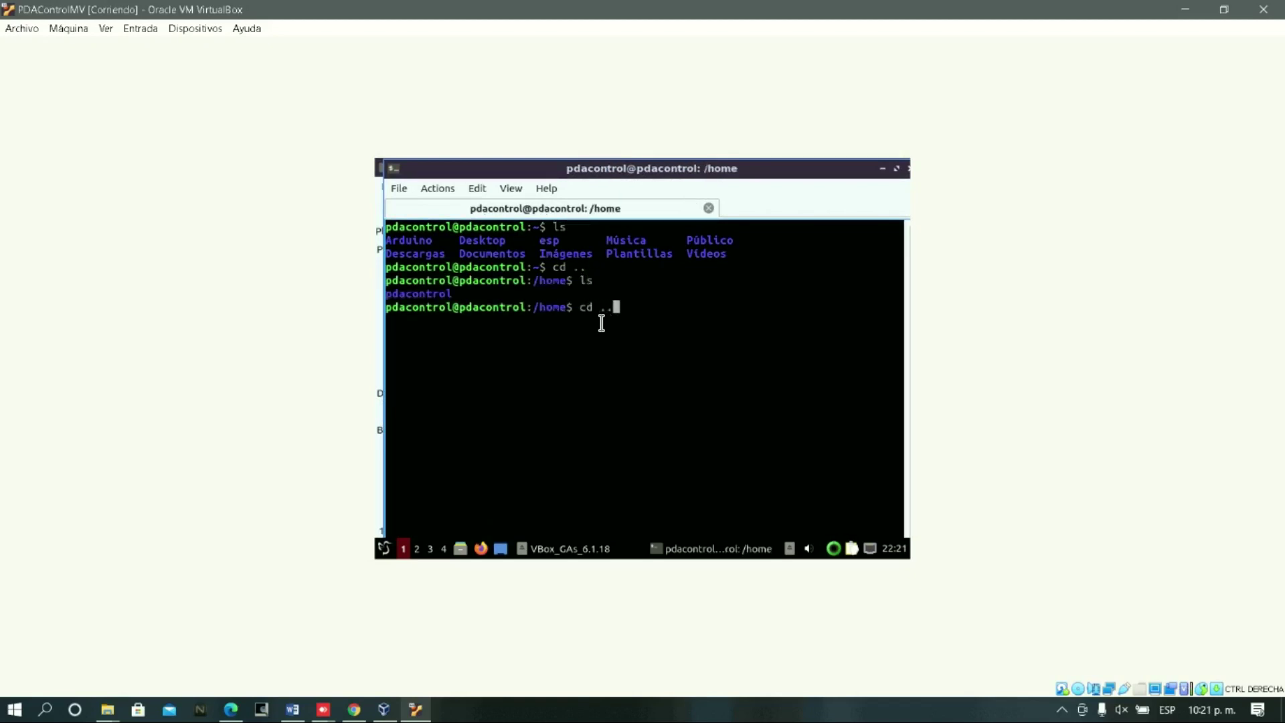
key("Return")
type("ls")
key("Return")
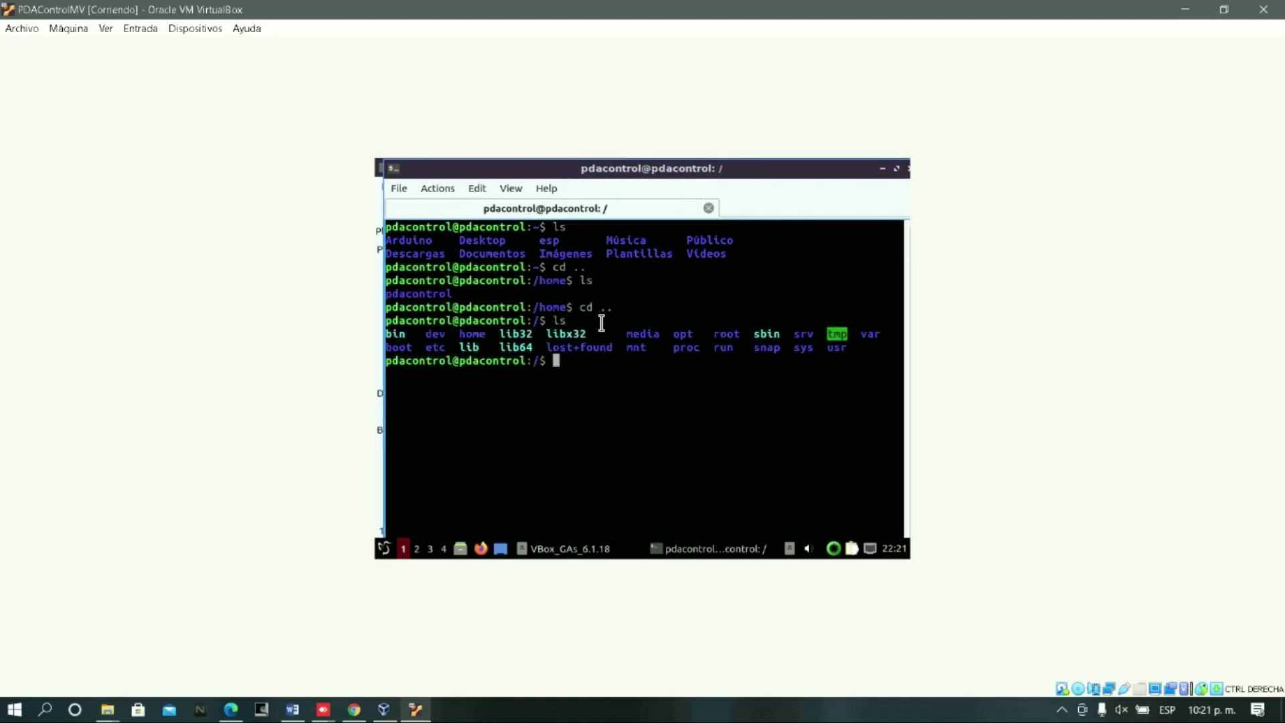
Step: Change into /media and then /media/pdacontrol, listing each folder
type("cd media/")
key("Return")
type("ls")
key("Return")
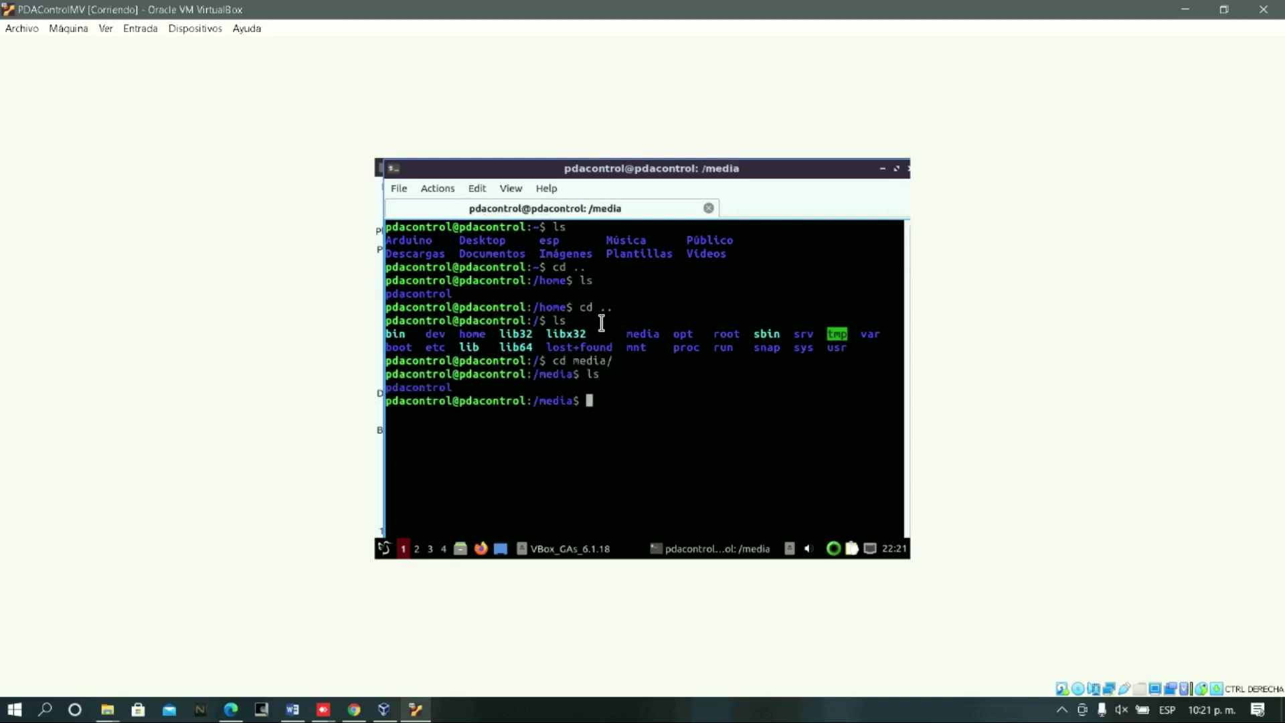
type("cd pda")
key("Tab")
key("Return")
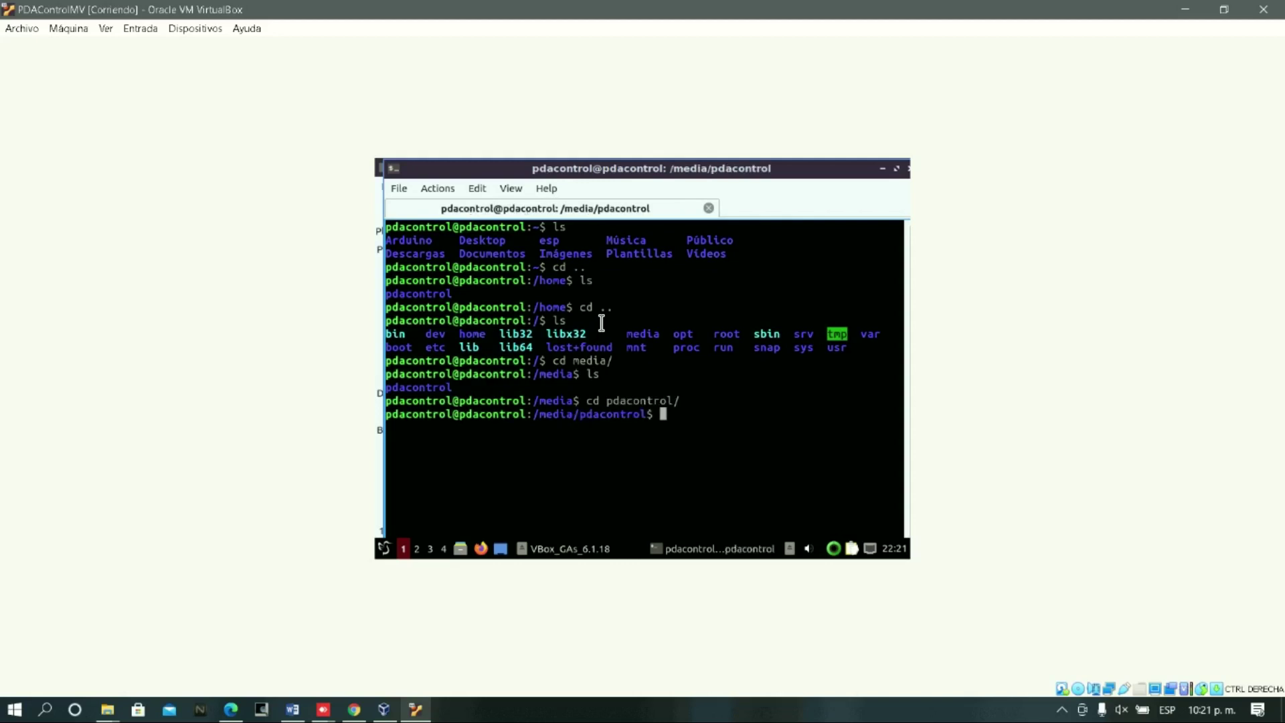
type("ls")
key("Return")
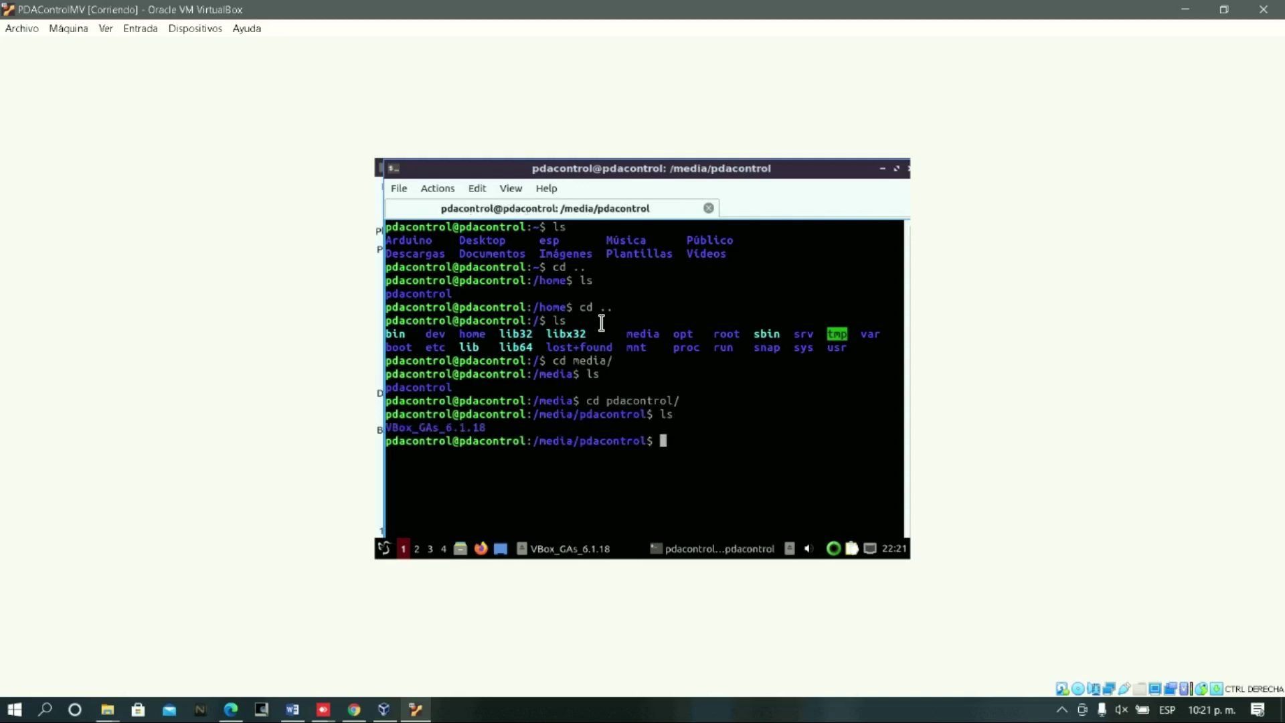
Step: Enter the VBox_GAs_6.1.18 folder using tab completion
type("cd")
key("Caps_Lock")
type("V")
key("Tab")
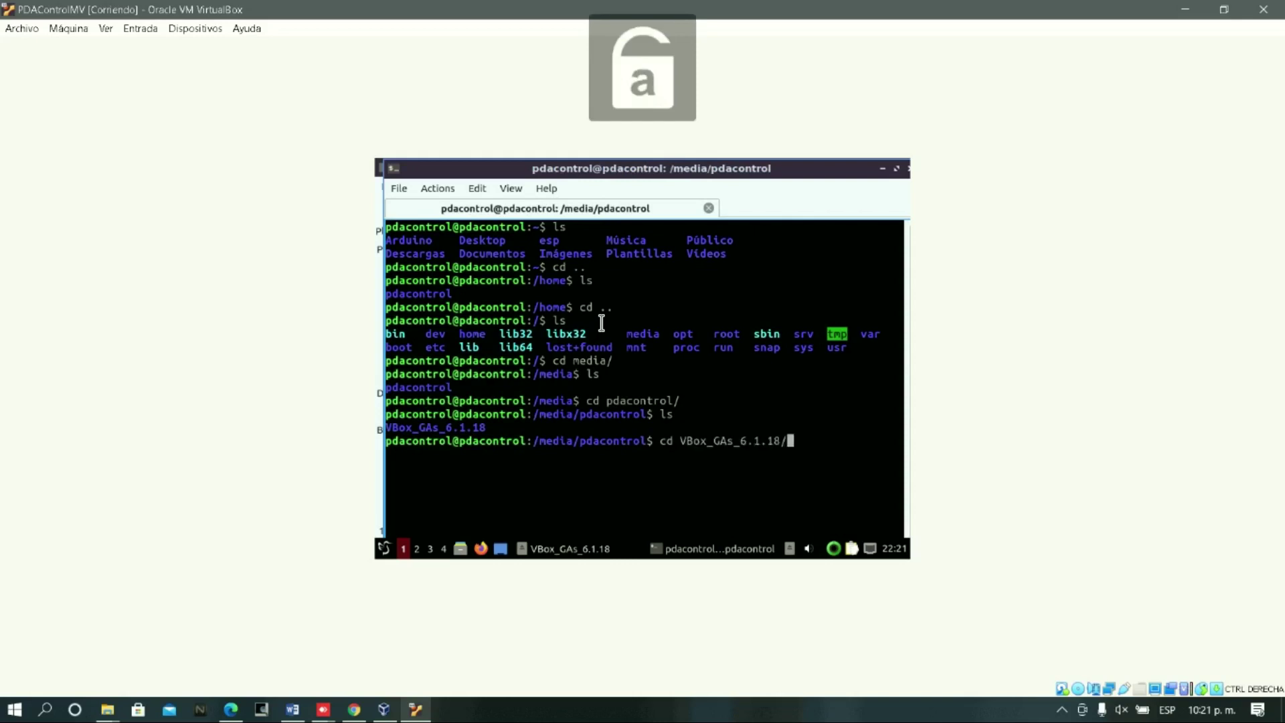
key("Return")
Step: Run ls to list the disc files and highlight VBoxLinuxAdditions.run
type("ls")
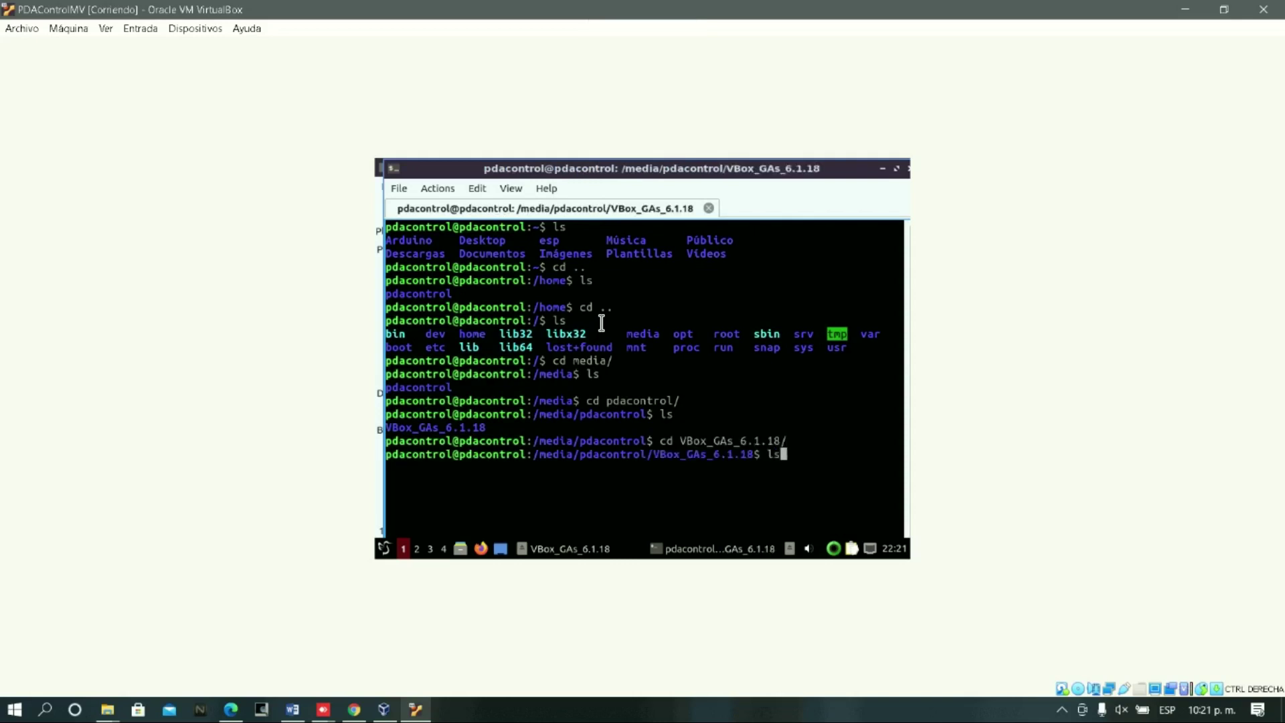
key("Return")
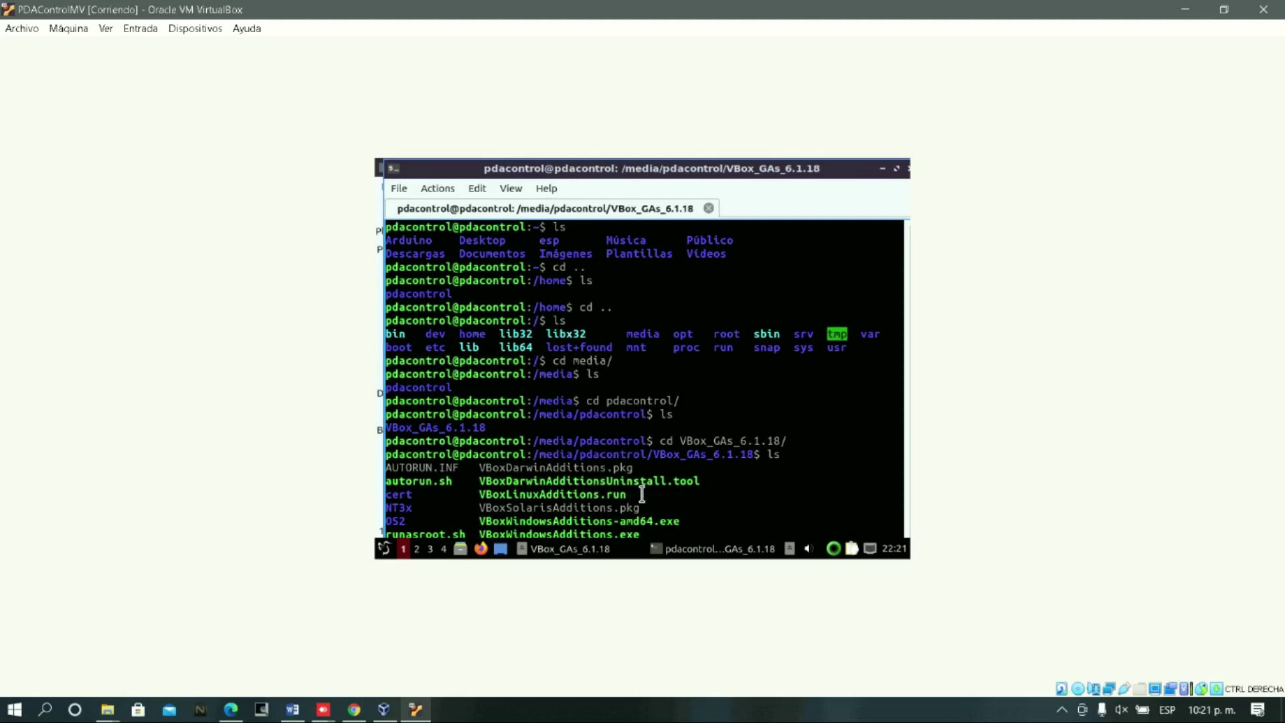
left_click_drag(633, 492, 483, 495)
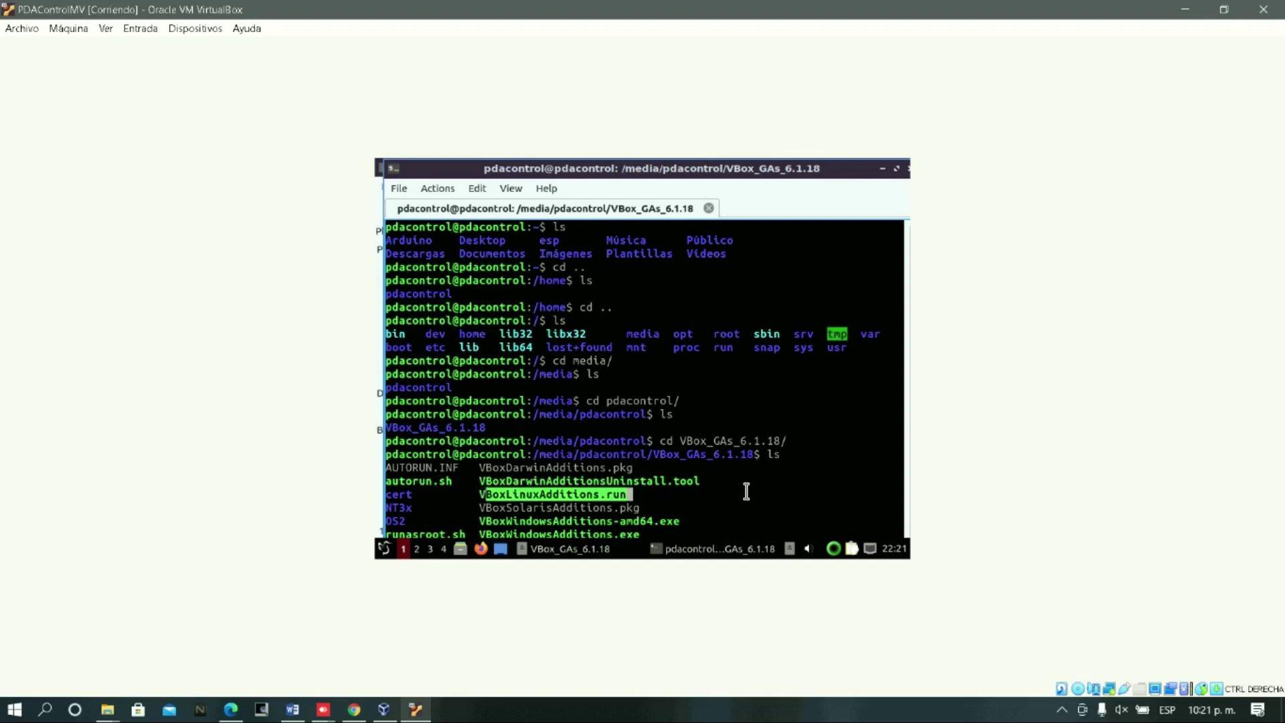
left_click(813, 494)
key("Return")
key("Return")
key("Return")
key("Return")
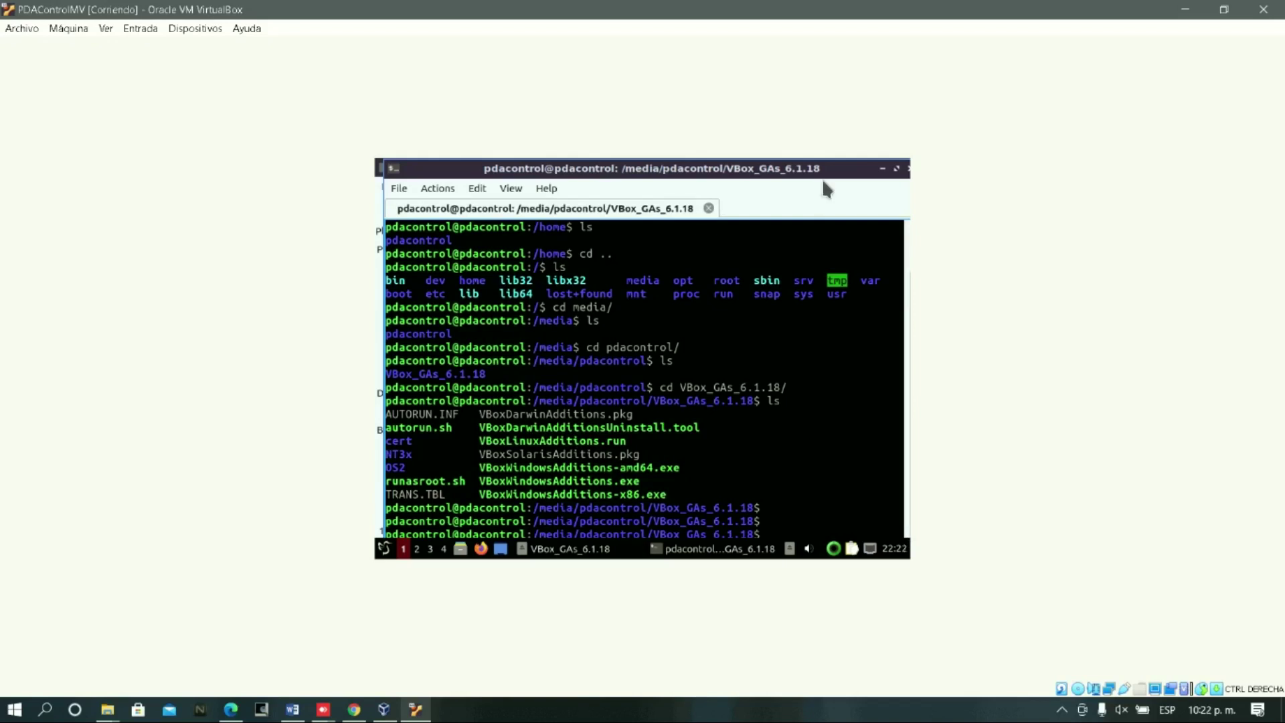
Step: Reposition and shrink the QTerminal window
left_click_drag(830, 168, 814, 65)
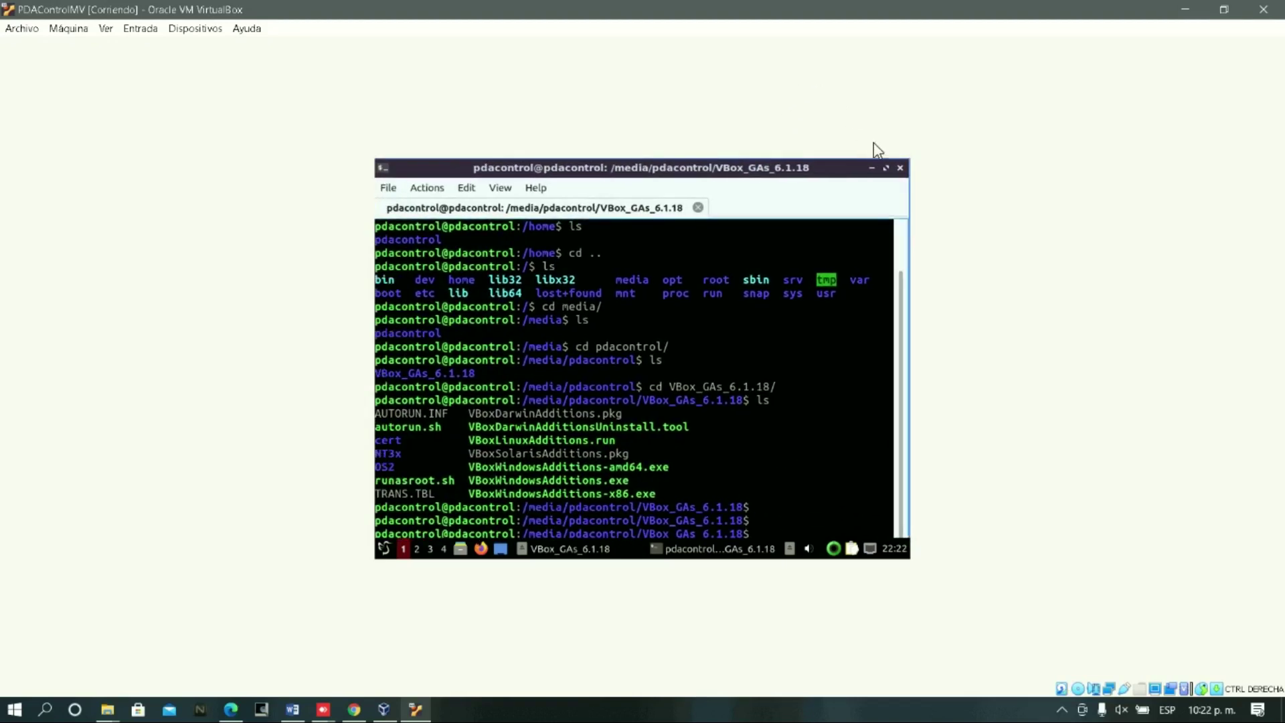
left_click_drag(901, 165, 923, 249)
left_click_drag(828, 185, 824, 175)
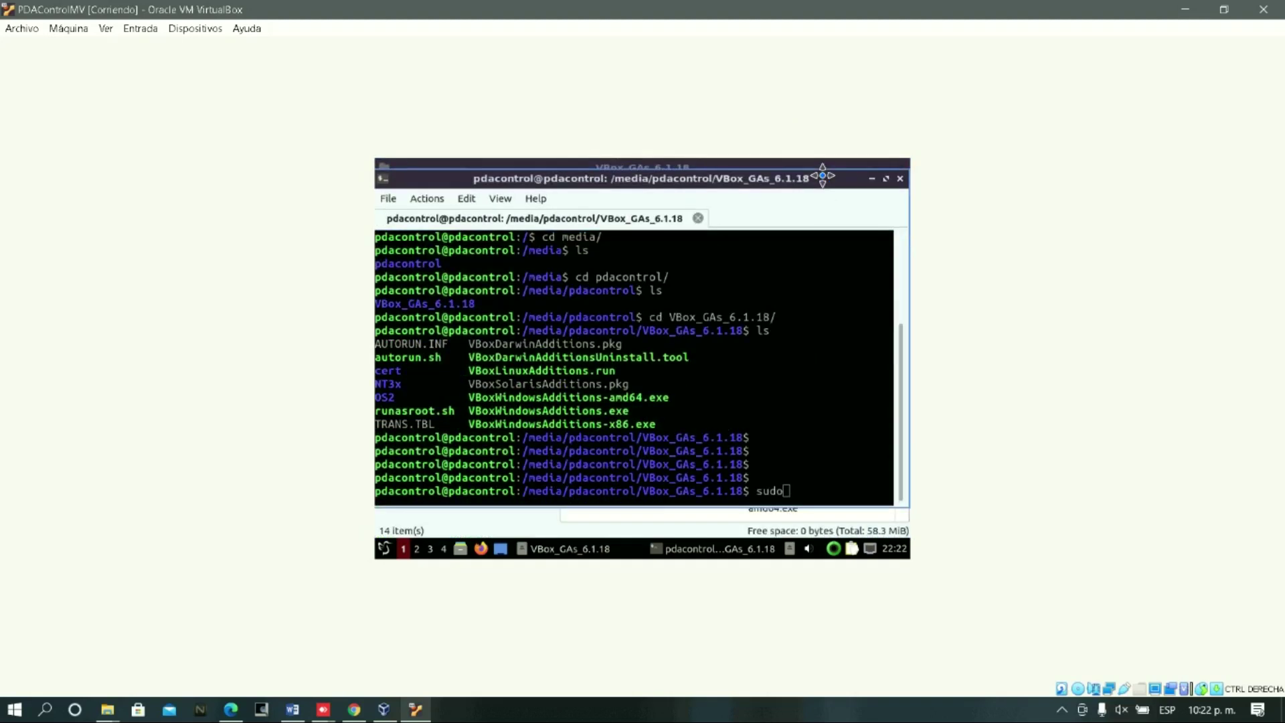
Step: Run 'sudo bash VBoxLinuxAdditions.run' with the account password, then restart with 'sudo reboot'
type("bash")
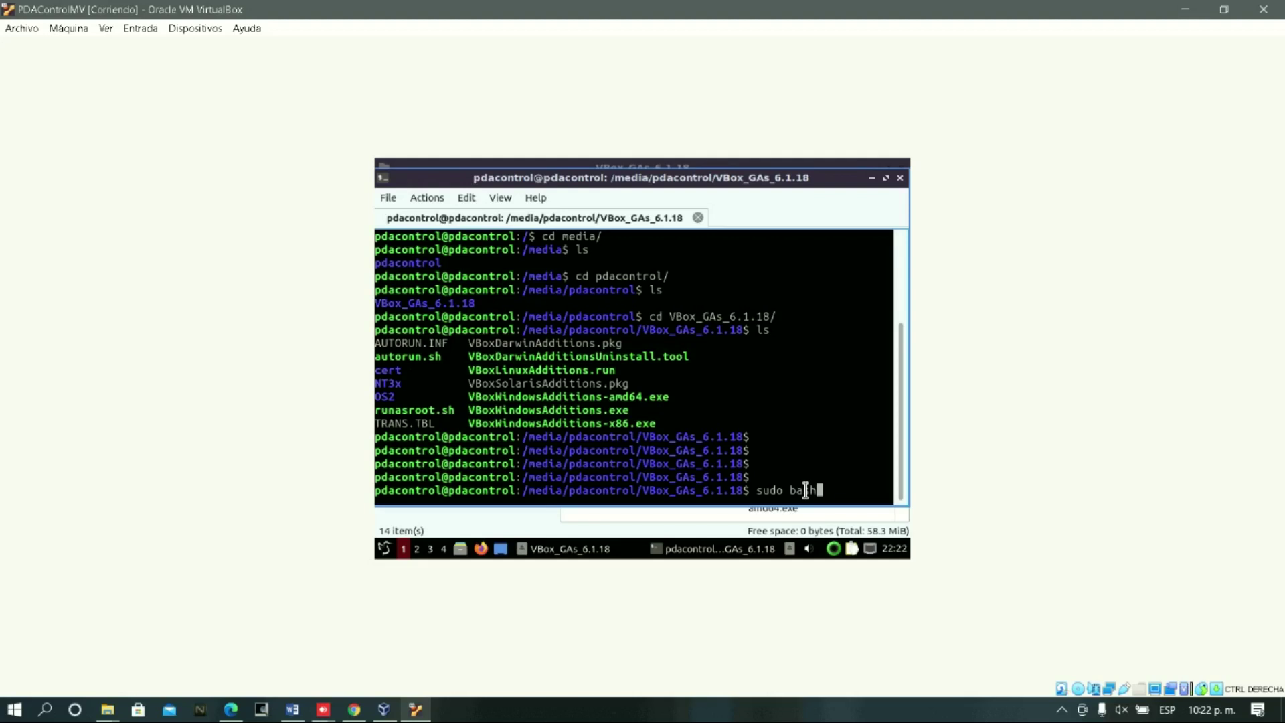
key("Caps_Lock")
type("VBoxL")
key("Caps_Lock")
key("Caps_Lock")
type("i")
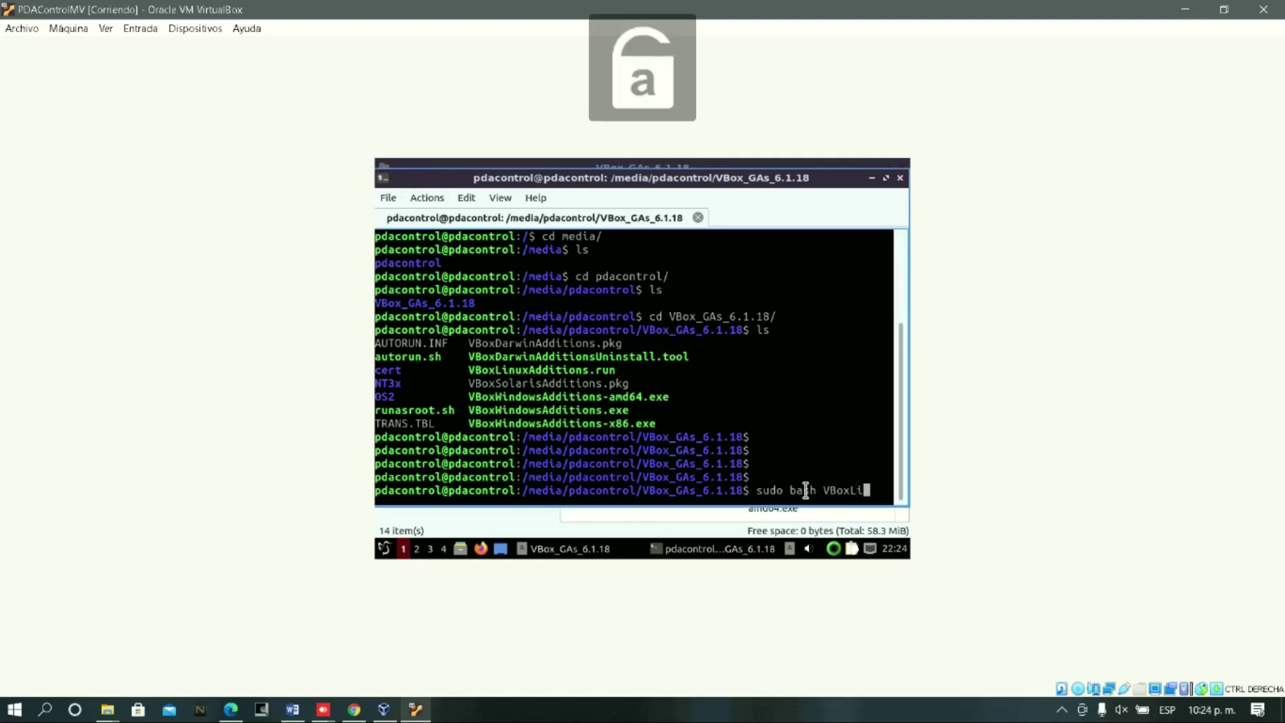
key("Tab")
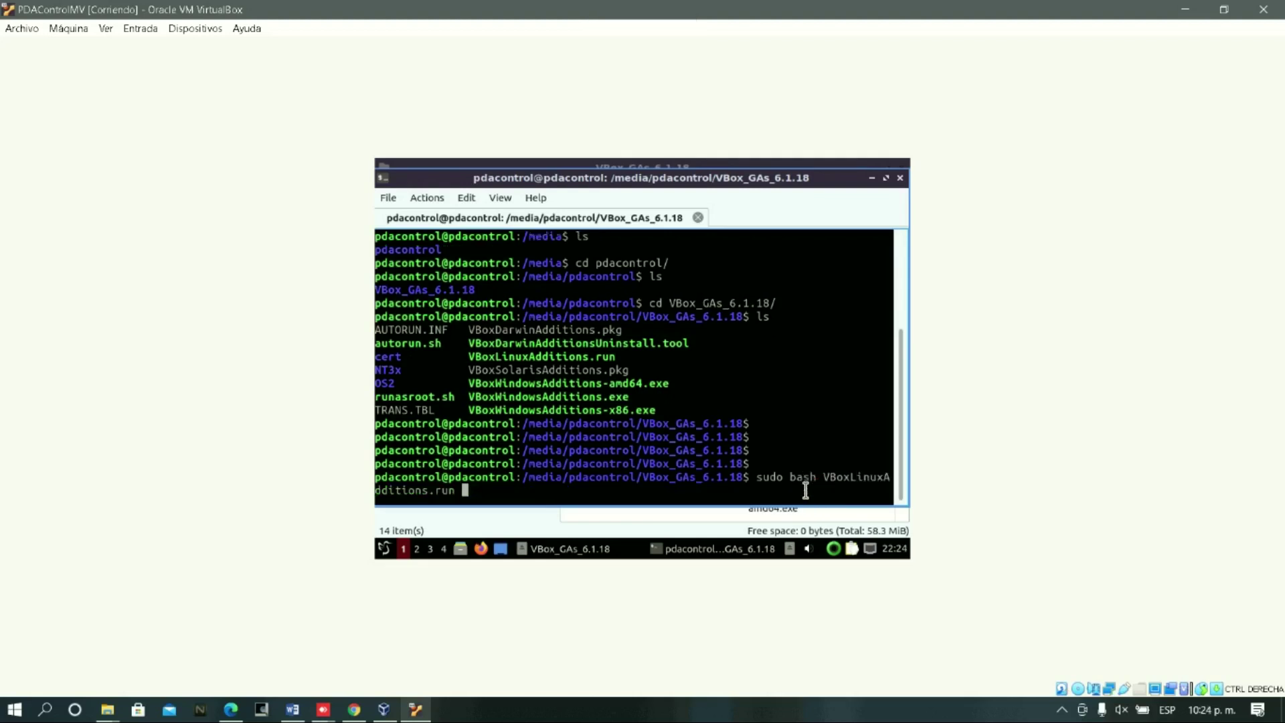
key("Return")
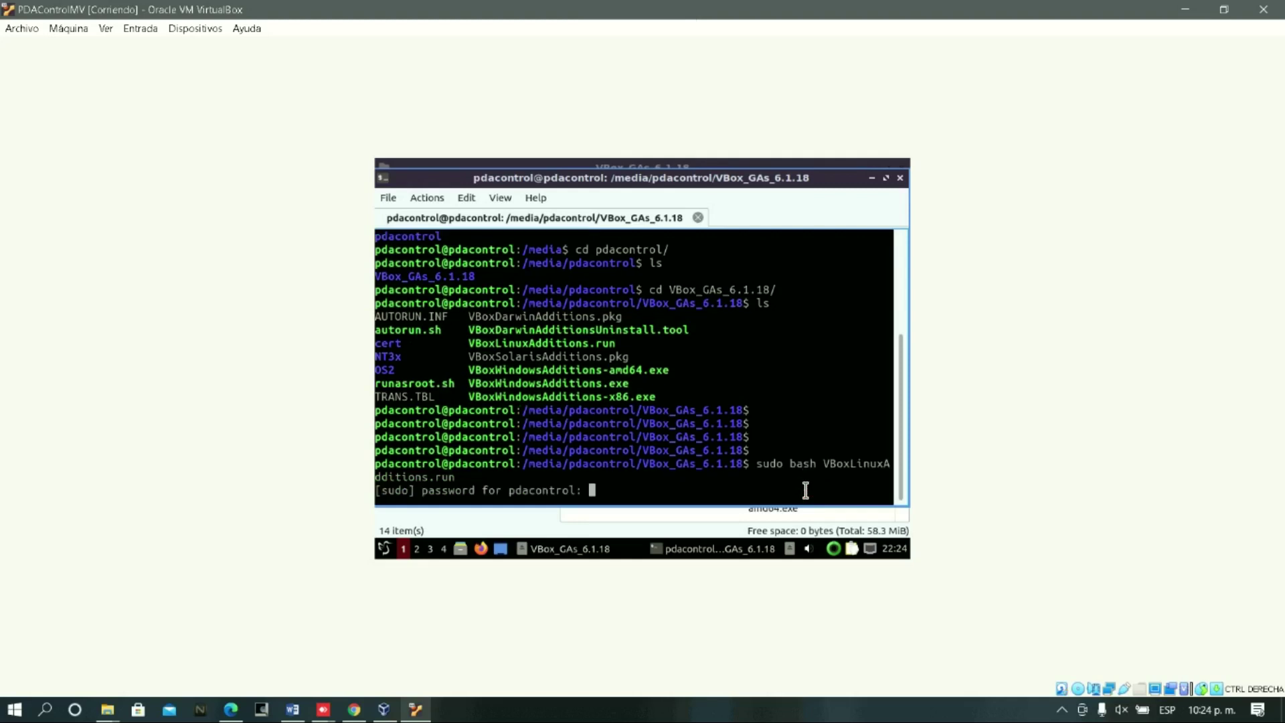
key("Return")
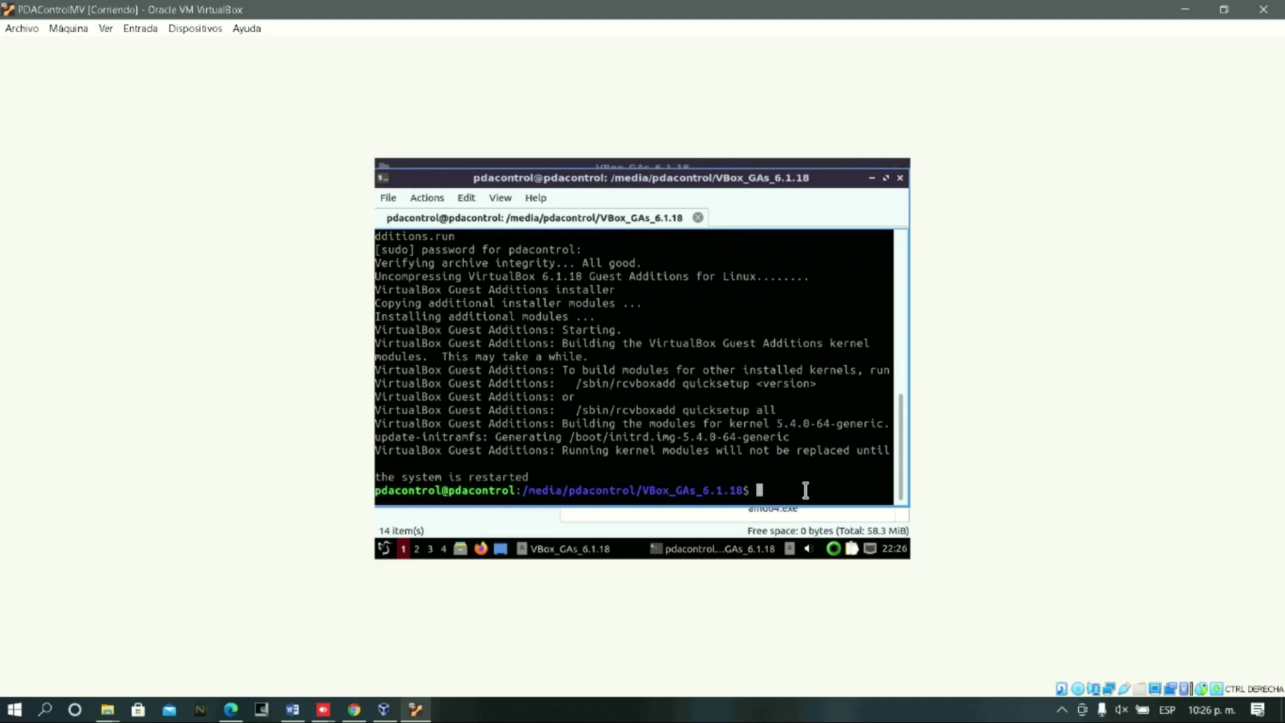
type("sudo reboot")
key("Return")
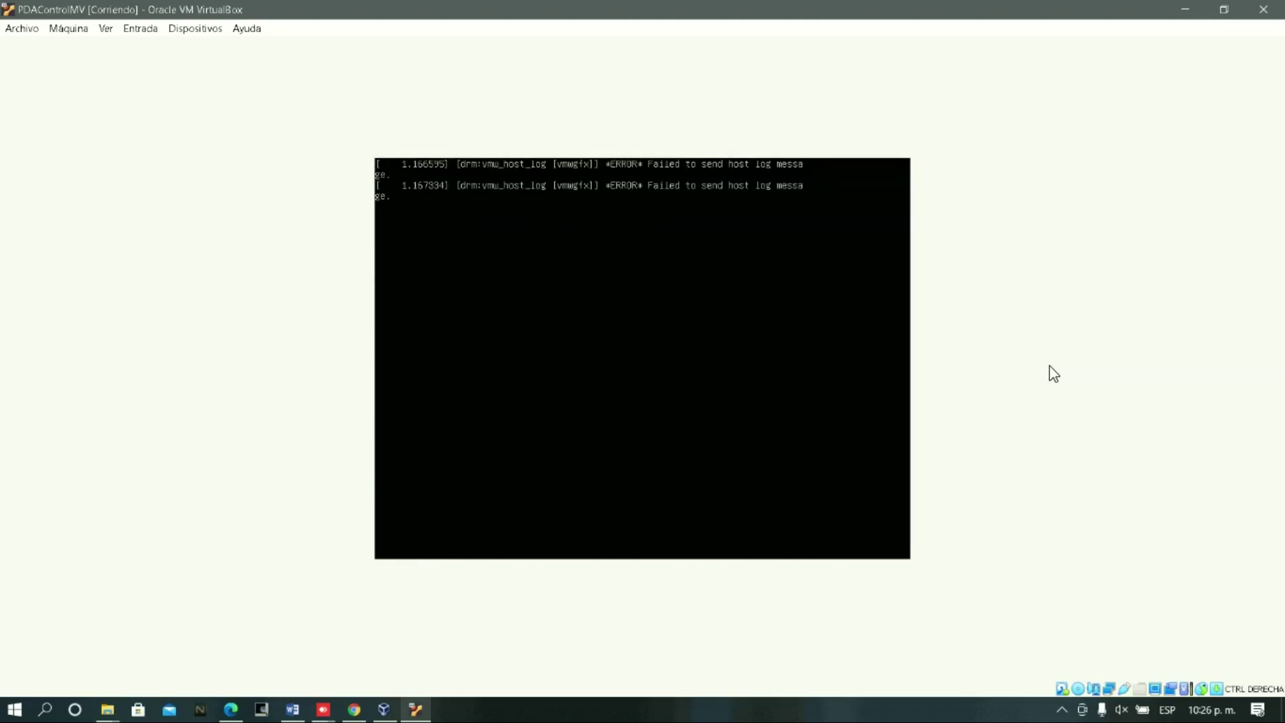
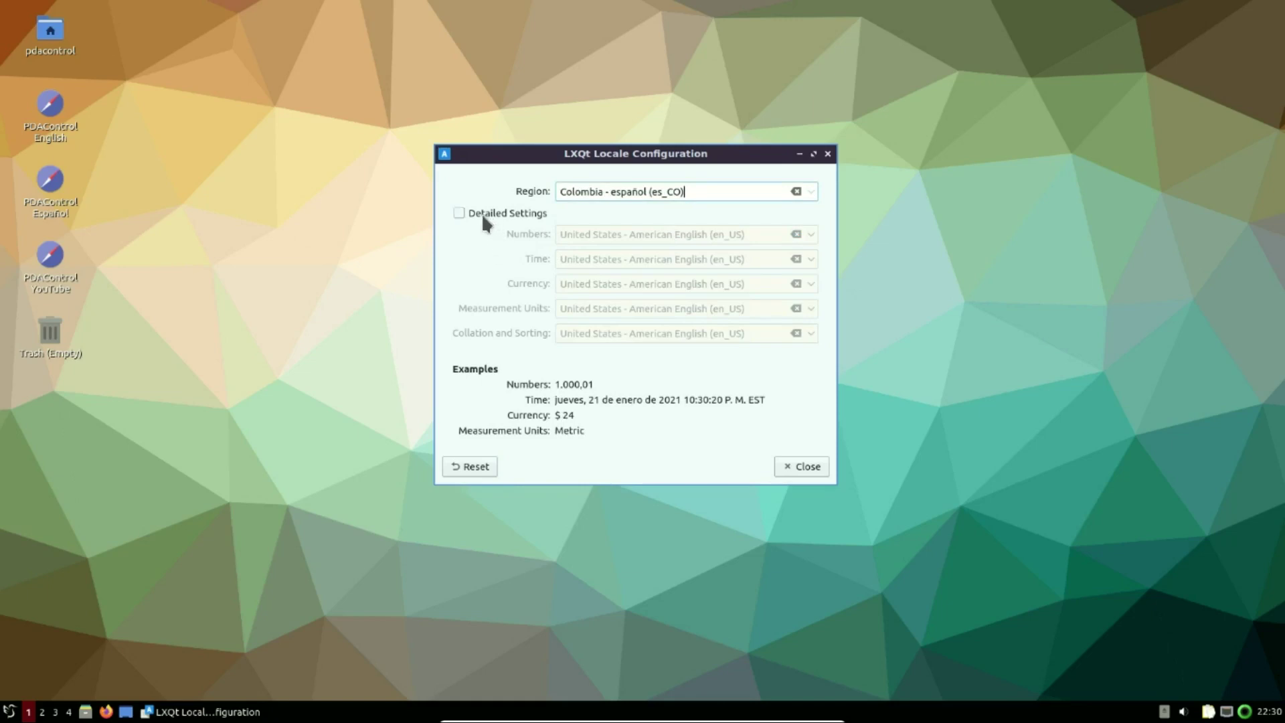
Step: Enable detailed settings and set Numbers, Time and Currency to Colombia - español (es_CO)
left_click(483, 216)
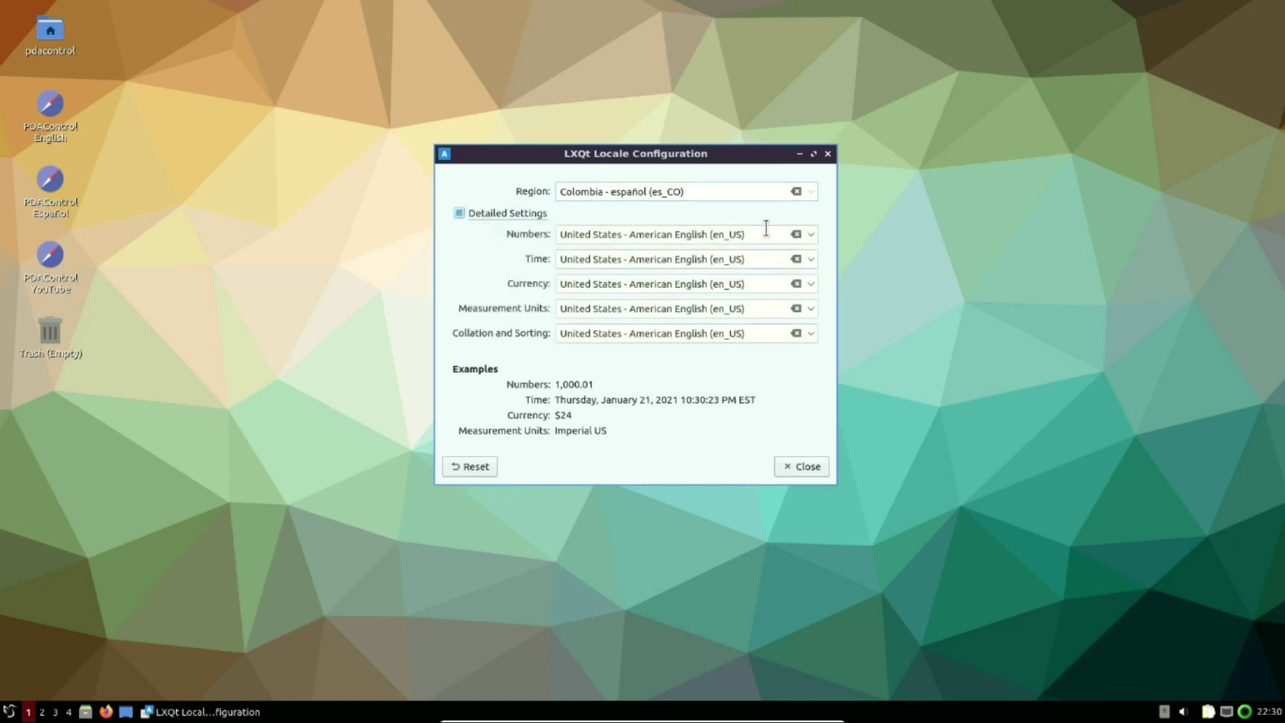
left_click(797, 235)
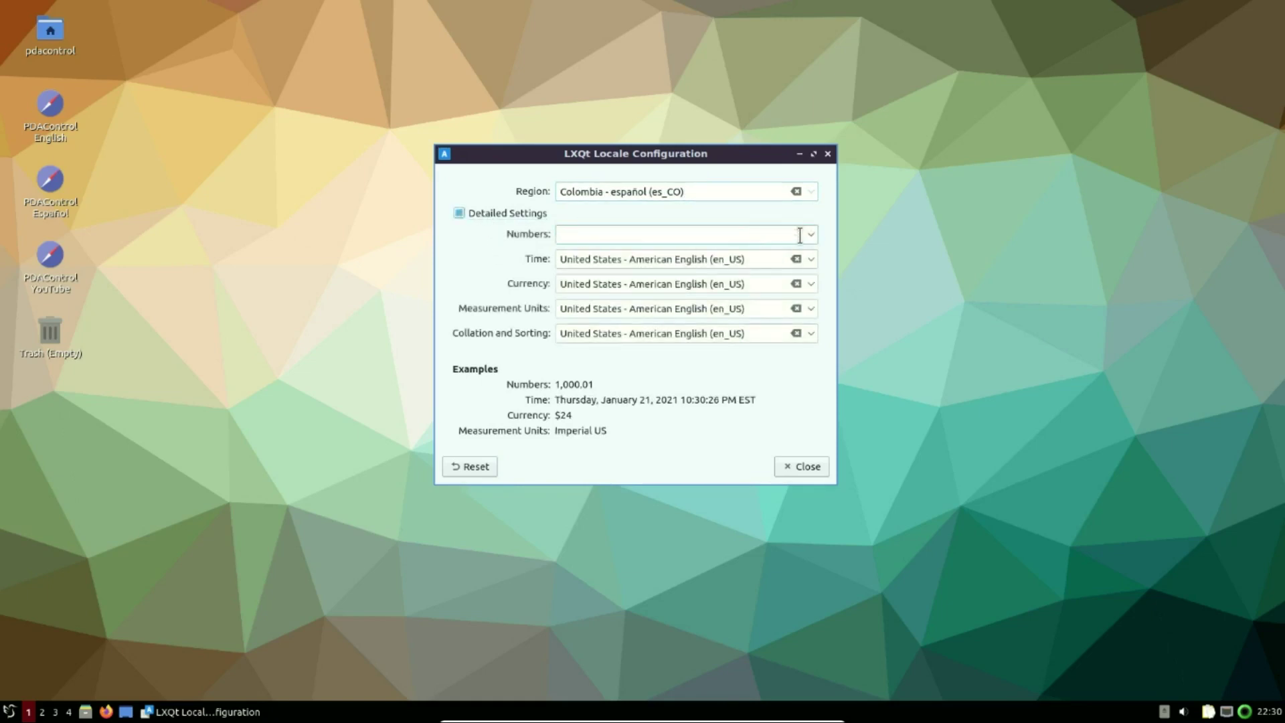
type("col")
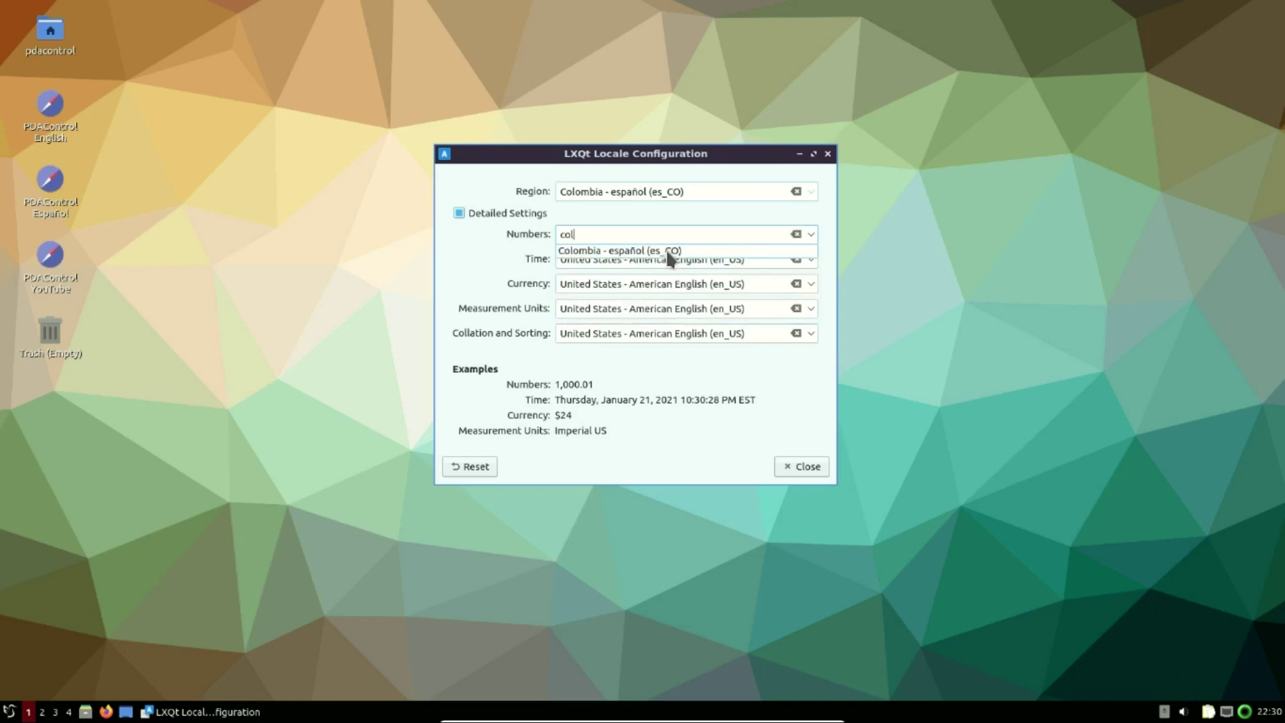
left_click(737, 252)
left_click(796, 259)
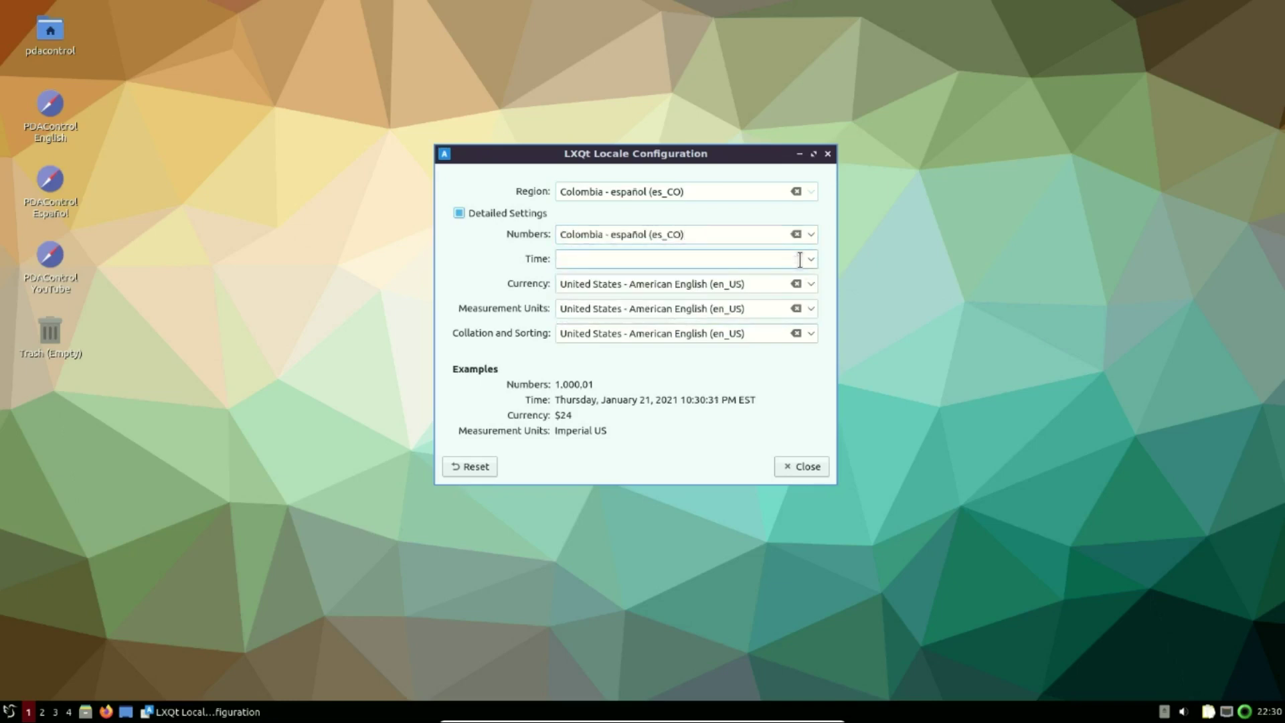
type("col")
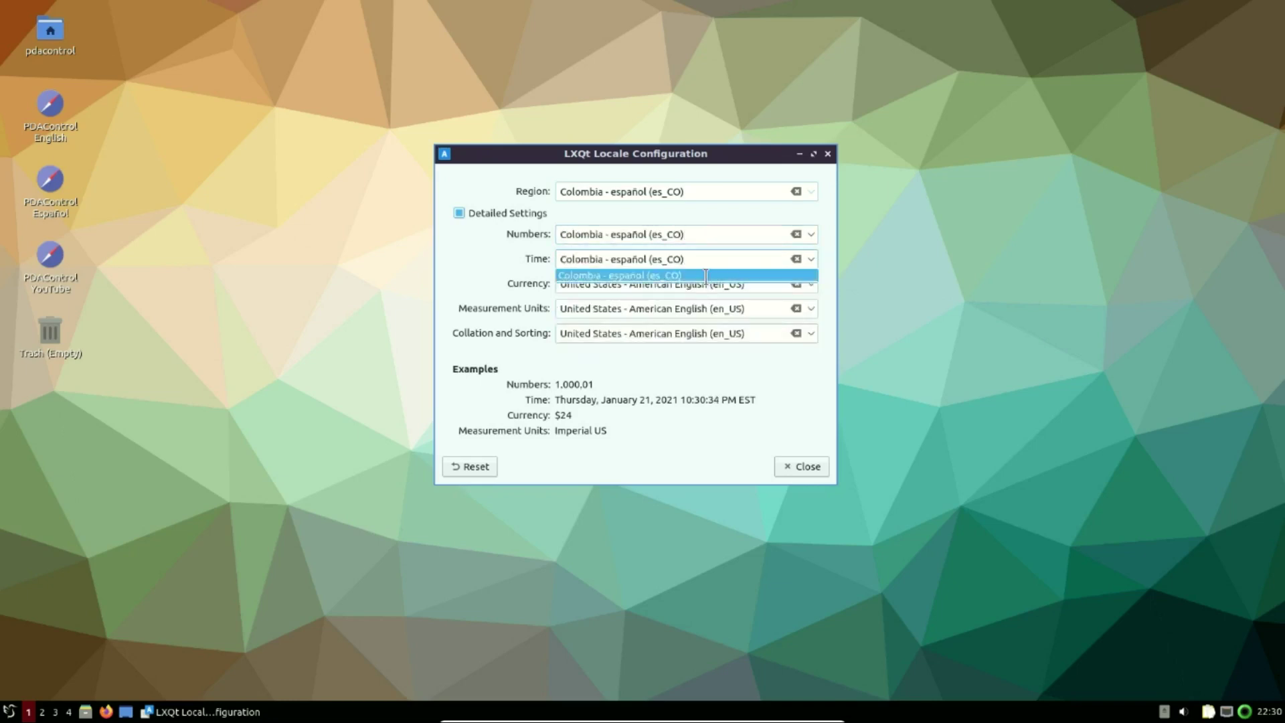
left_click(743, 276)
left_click(796, 283)
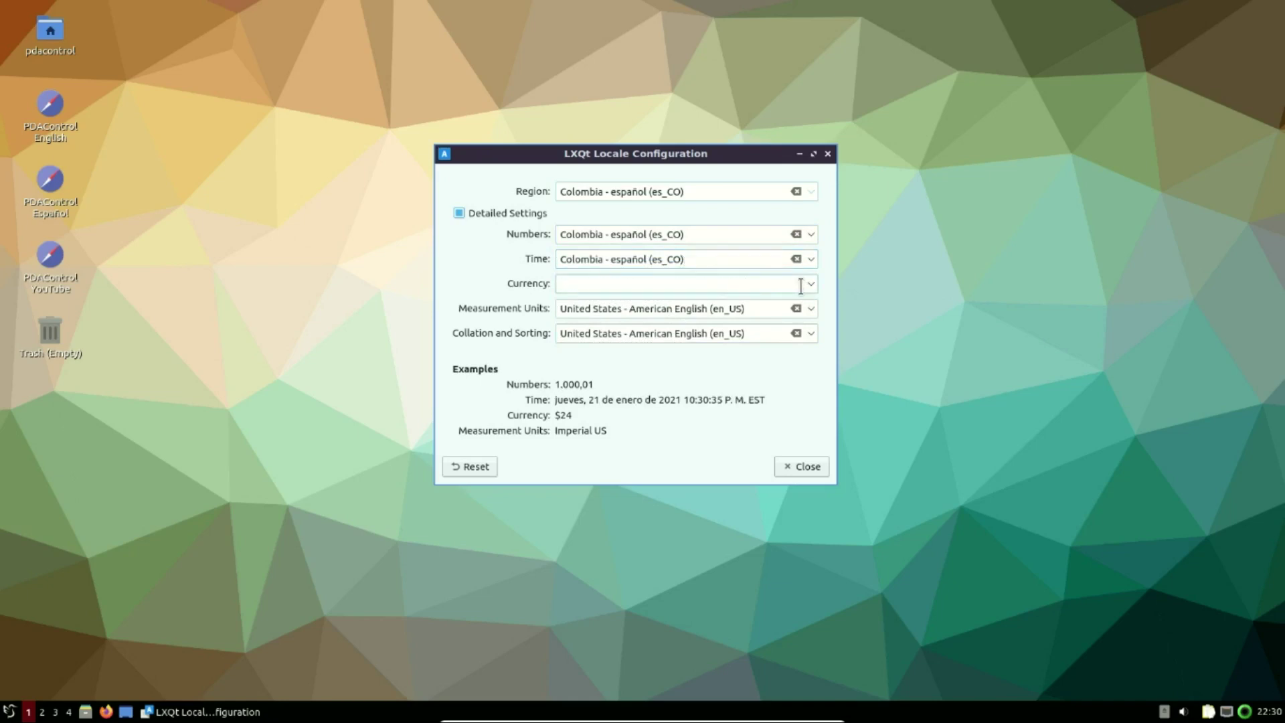
type("colo")
left_click(726, 303)
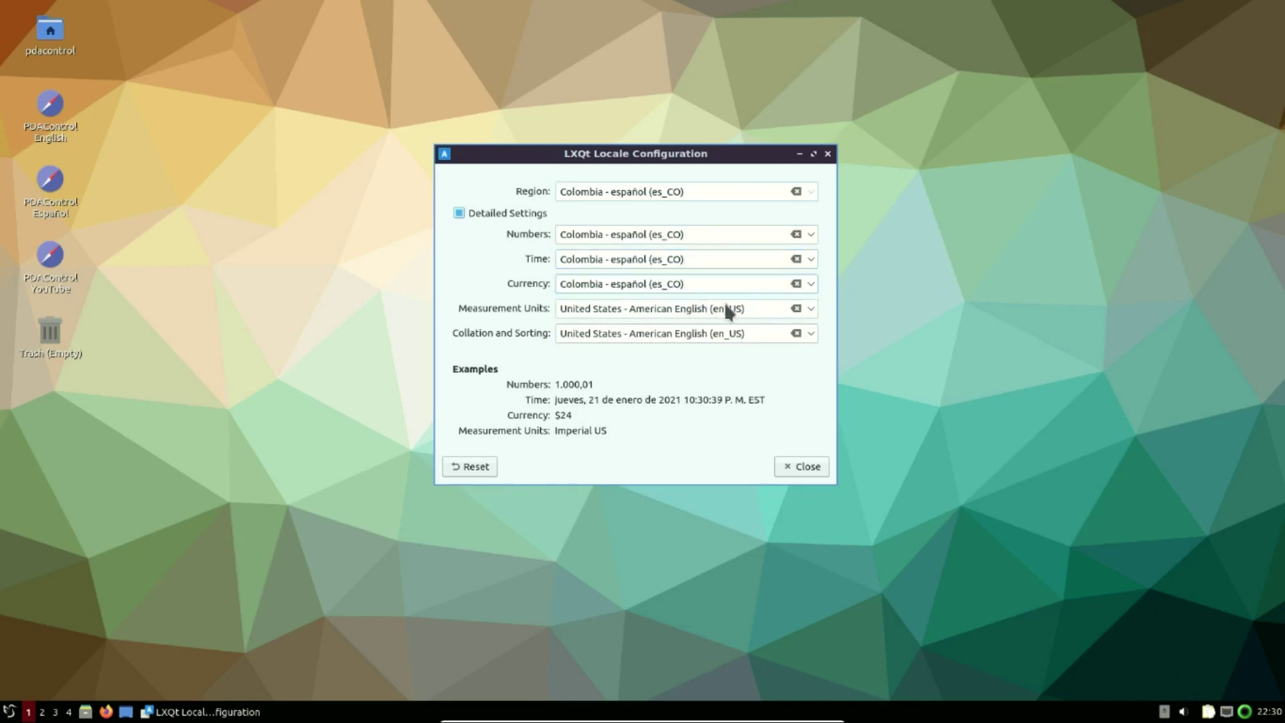
Step: Set Measurement Units and Collation and Sorting to Colombia - español (es_CO), then close the dialog
left_click(797, 306)
type("col")
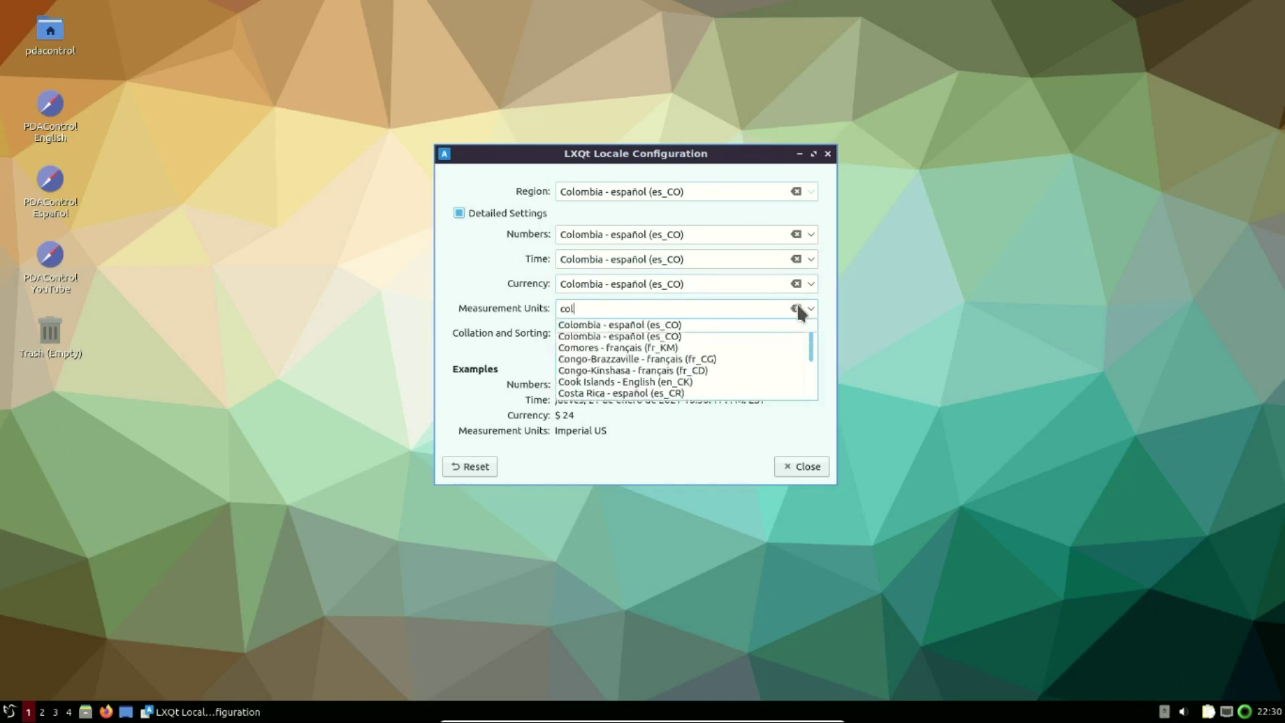
type("om")
left_click(739, 326)
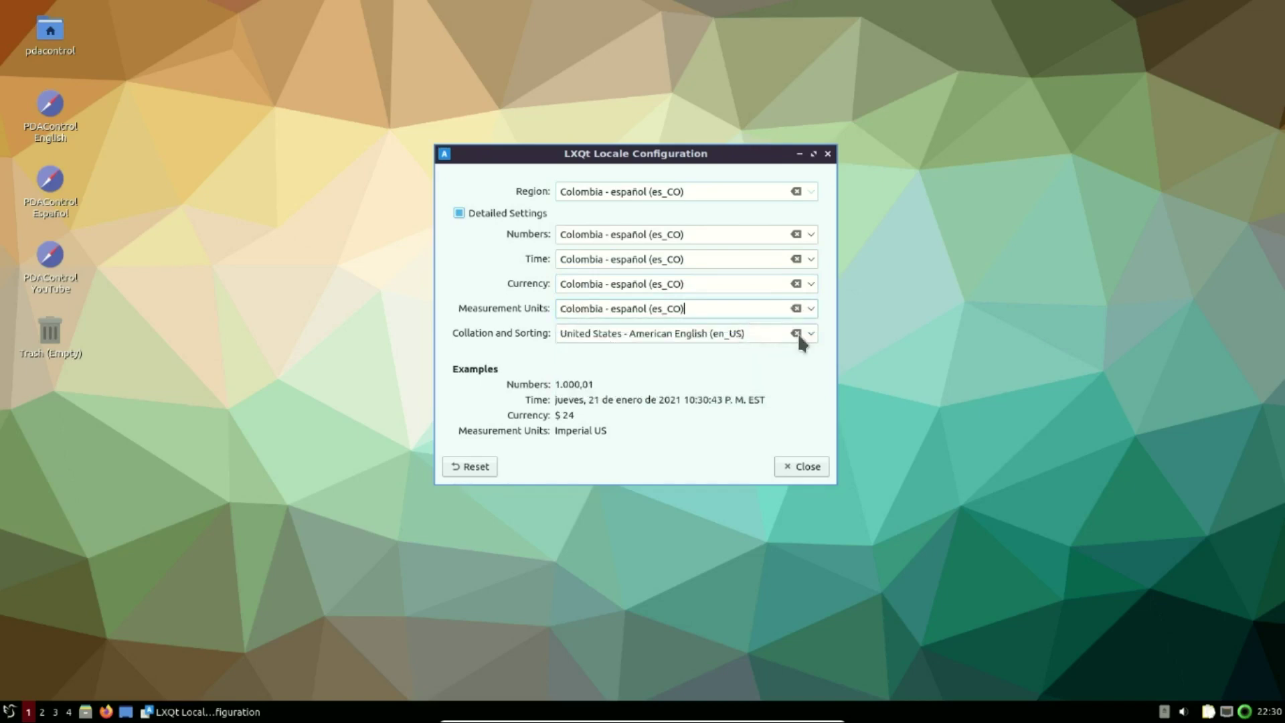
left_click(796, 334)
type("colo")
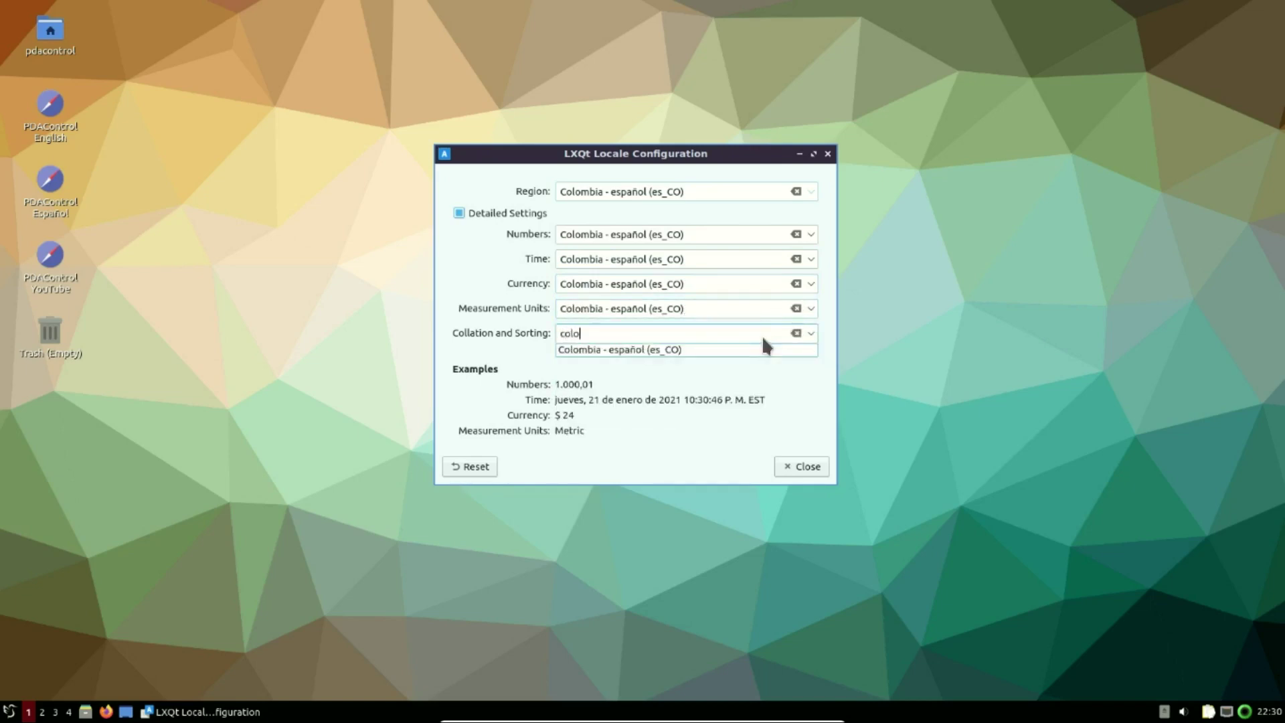
left_click(692, 348)
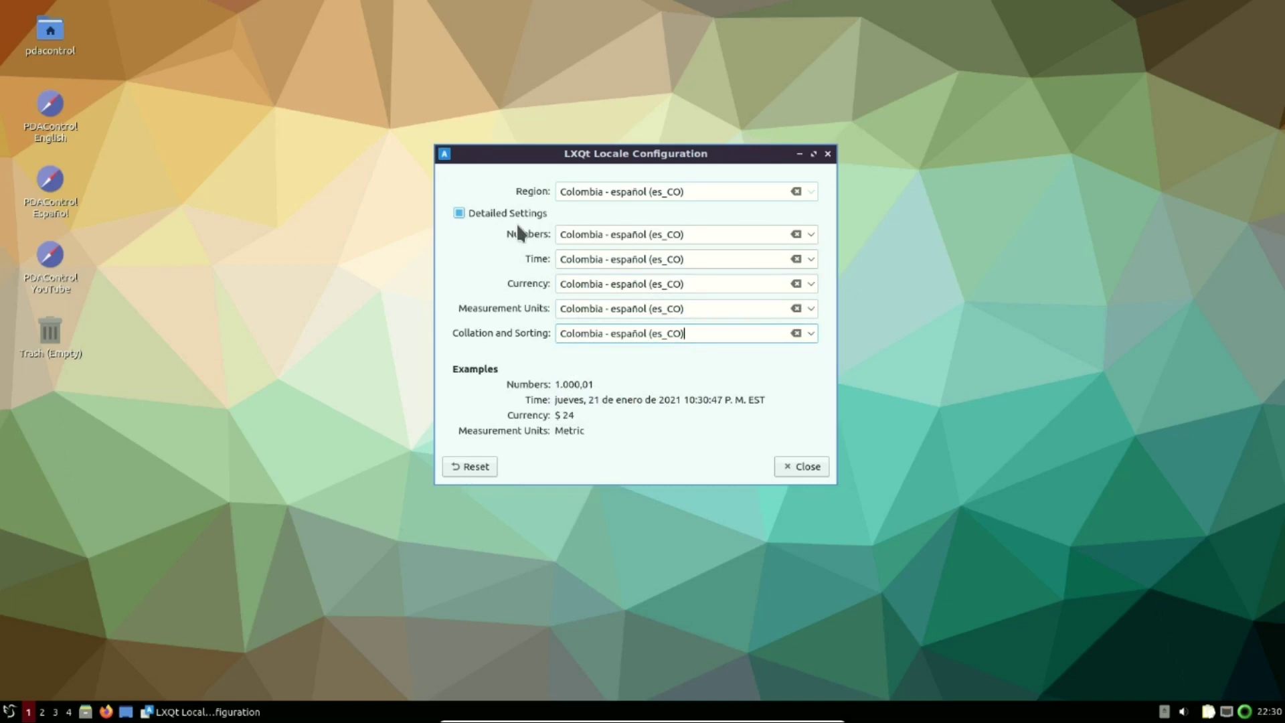
left_click(459, 214)
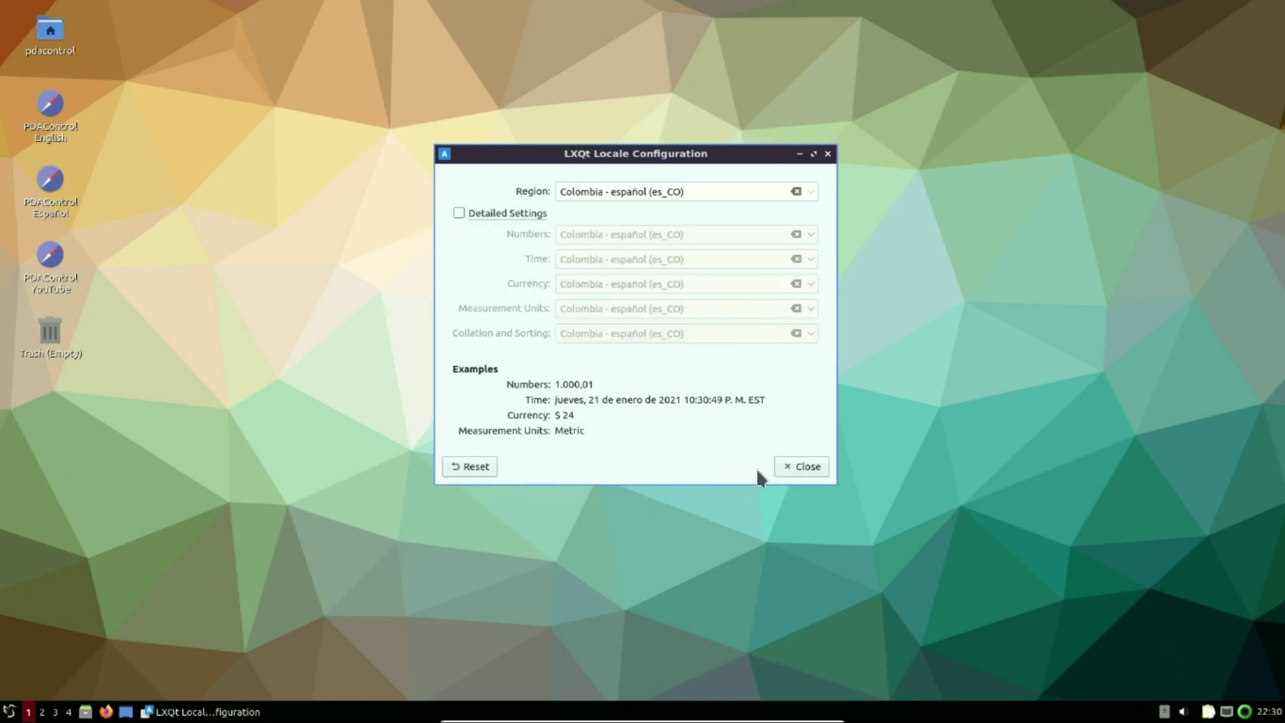
left_click(799, 468)
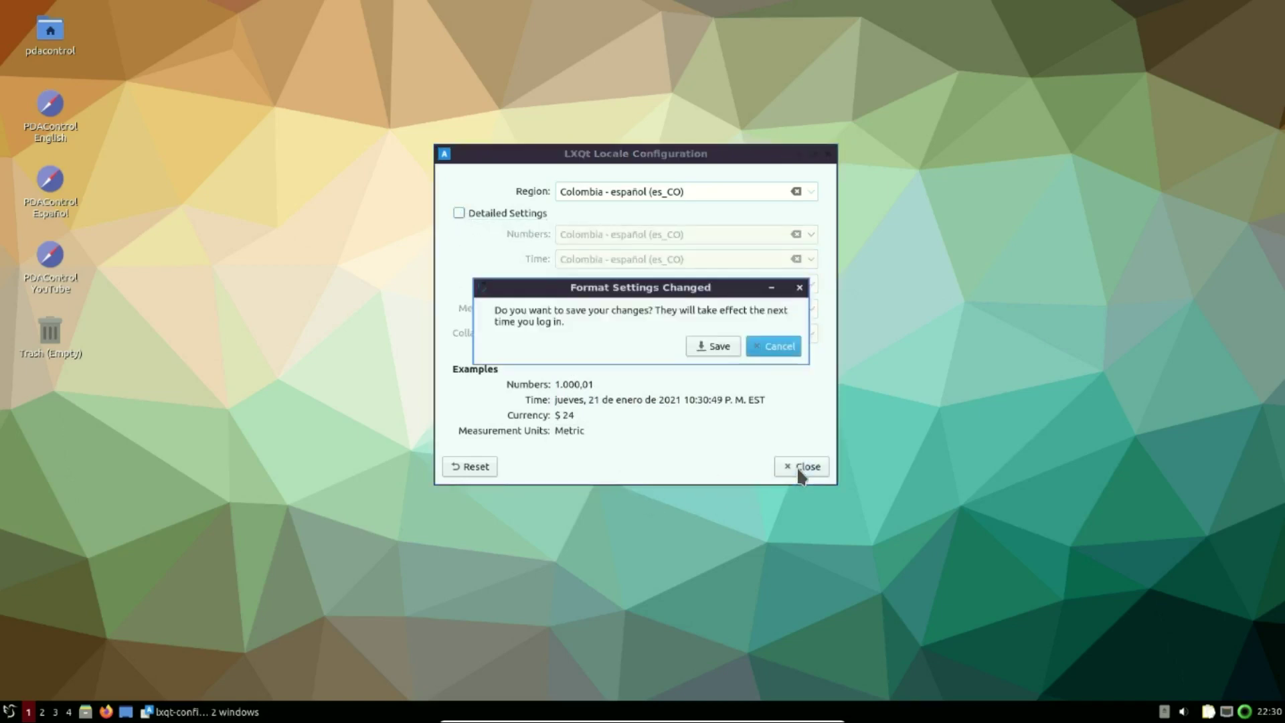
Step: Save the locale changes and launch QTerminal from the application menu
left_click(708, 347)
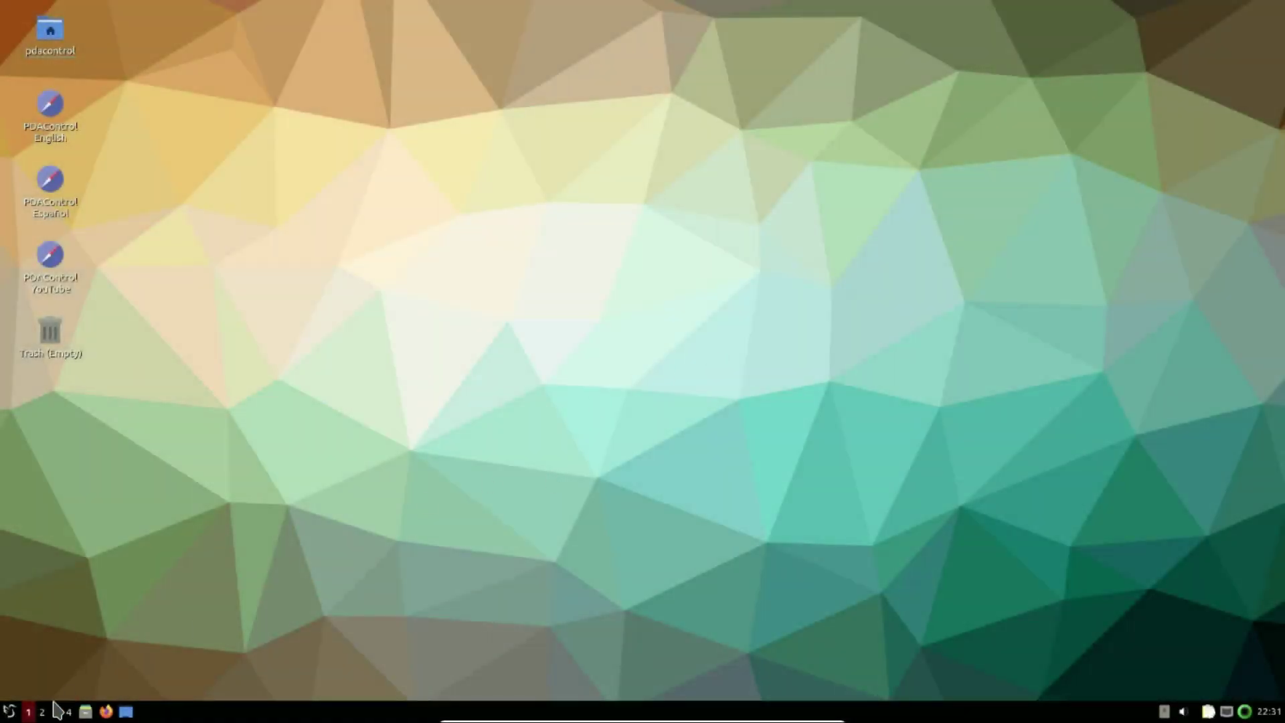
left_click(11, 711)
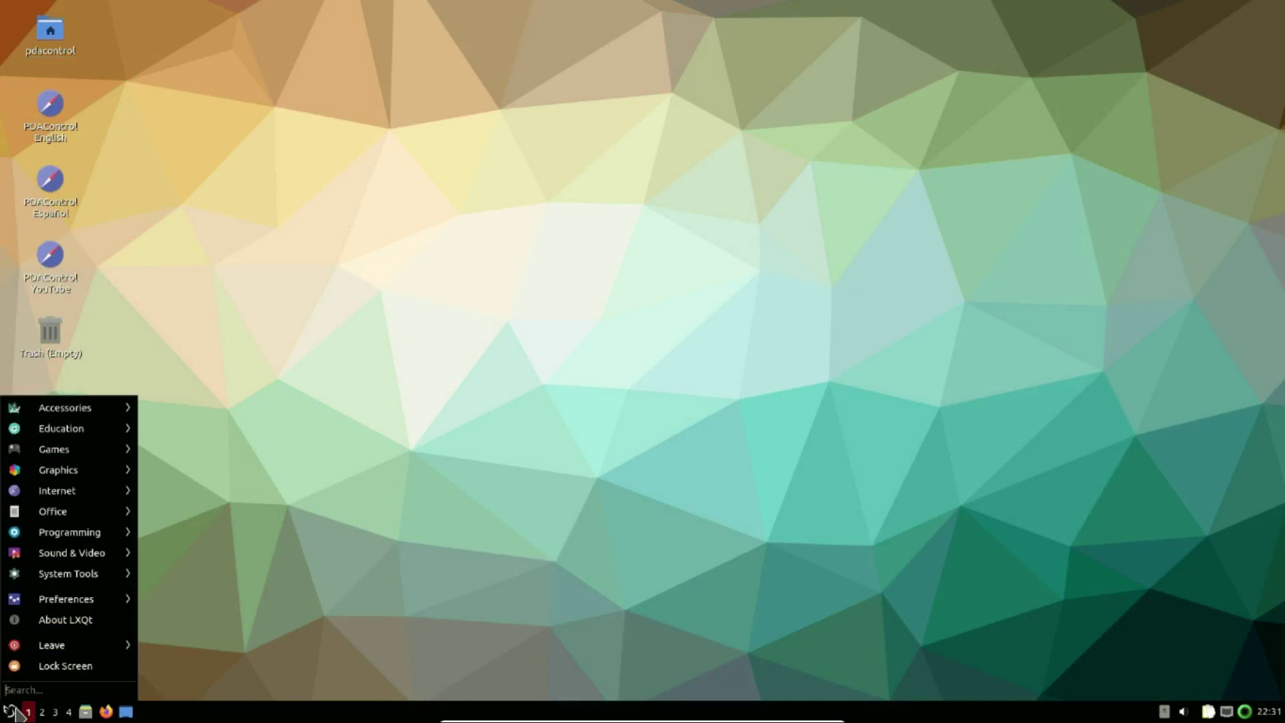
type("ter")
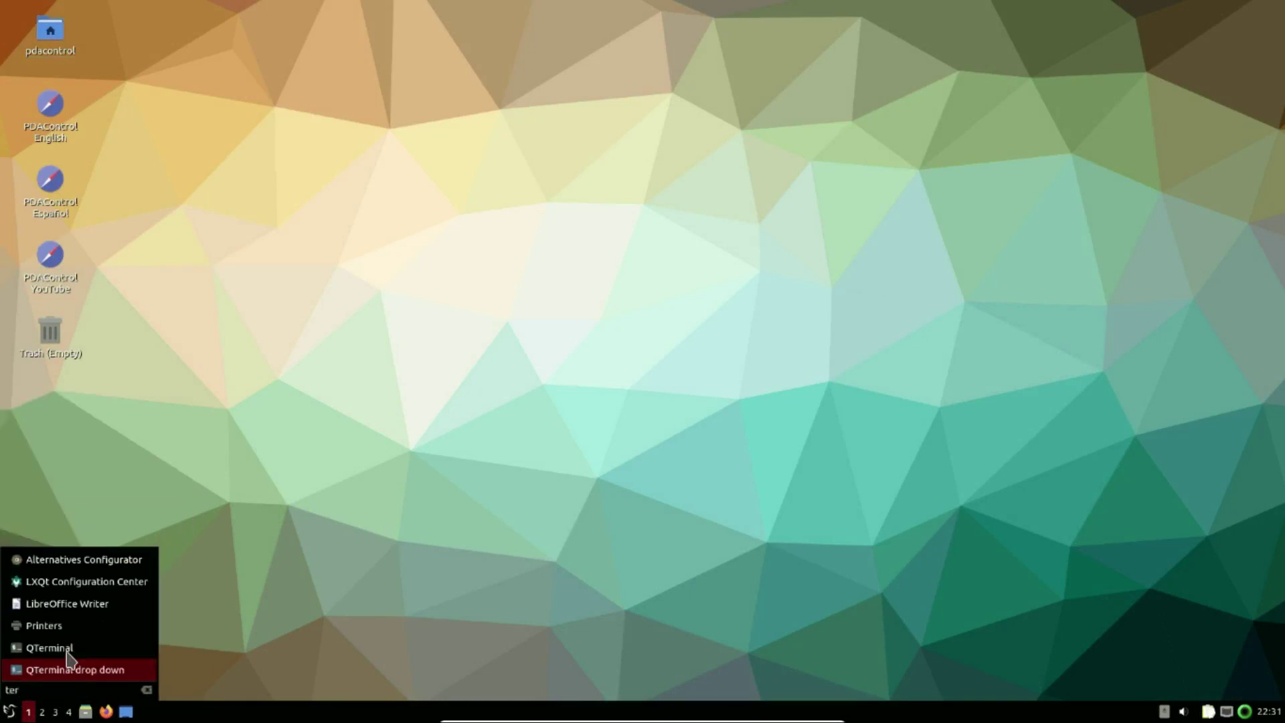
left_click(66, 650)
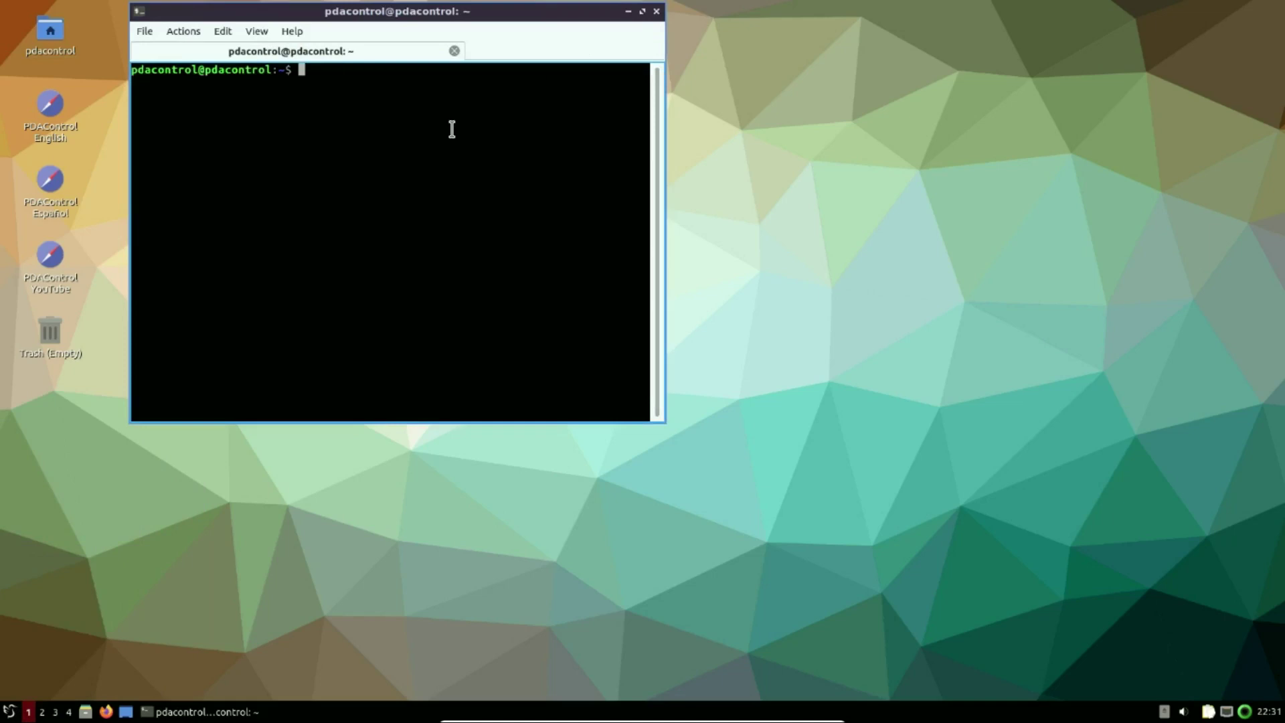
Step: Run ifconfig and select the VM's address 192.168.1.73
type("ifconfig")
key("Return")
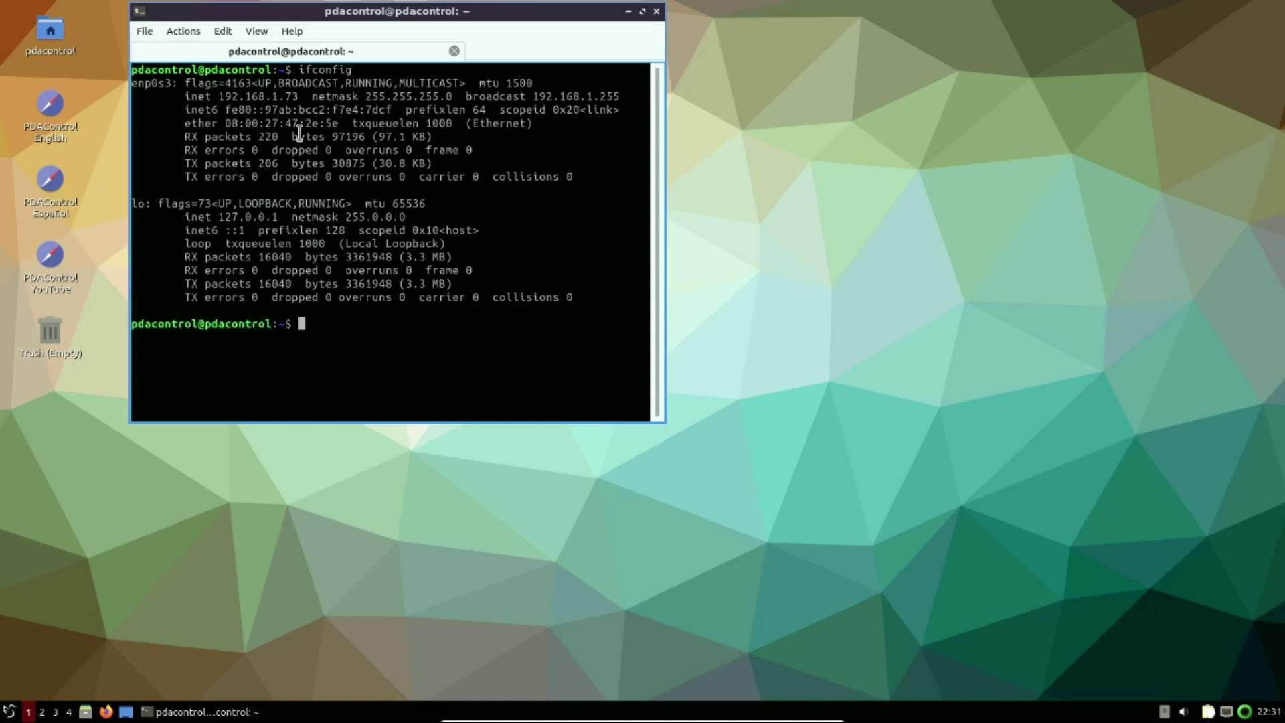
left_click_drag(221, 97, 302, 99)
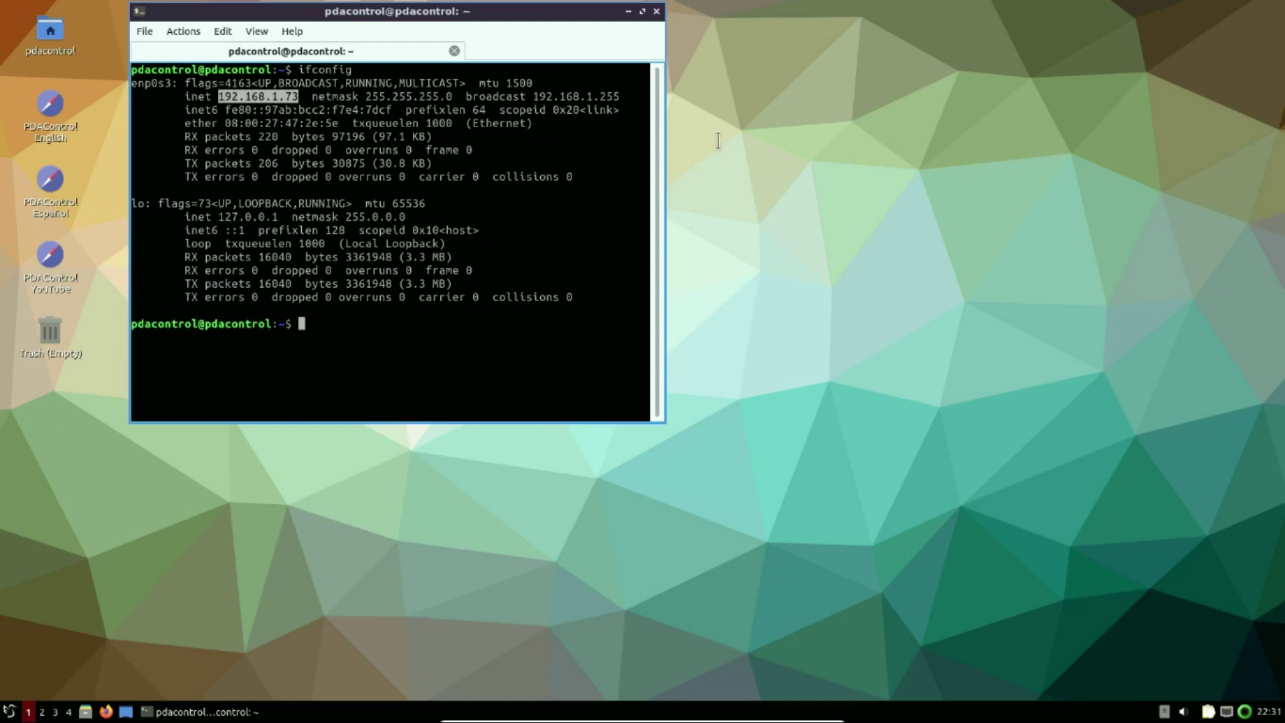
left_click(788, 186)
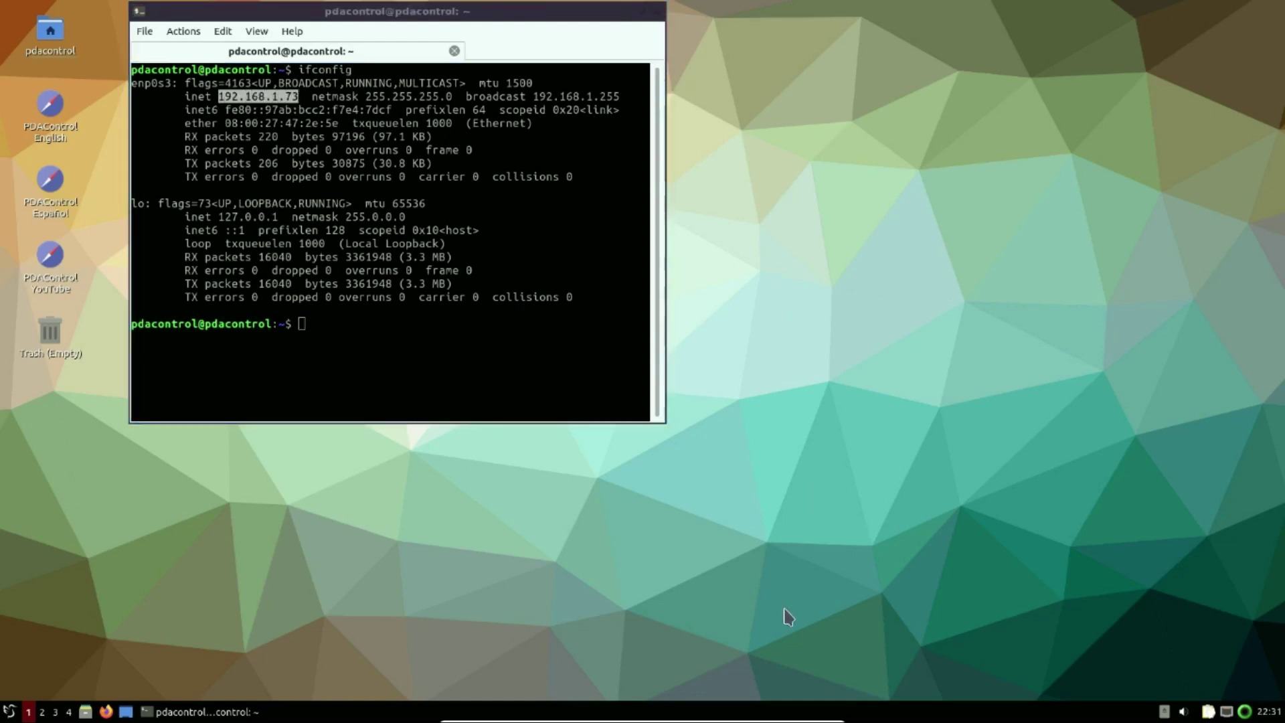
mouse_move(785, 720)
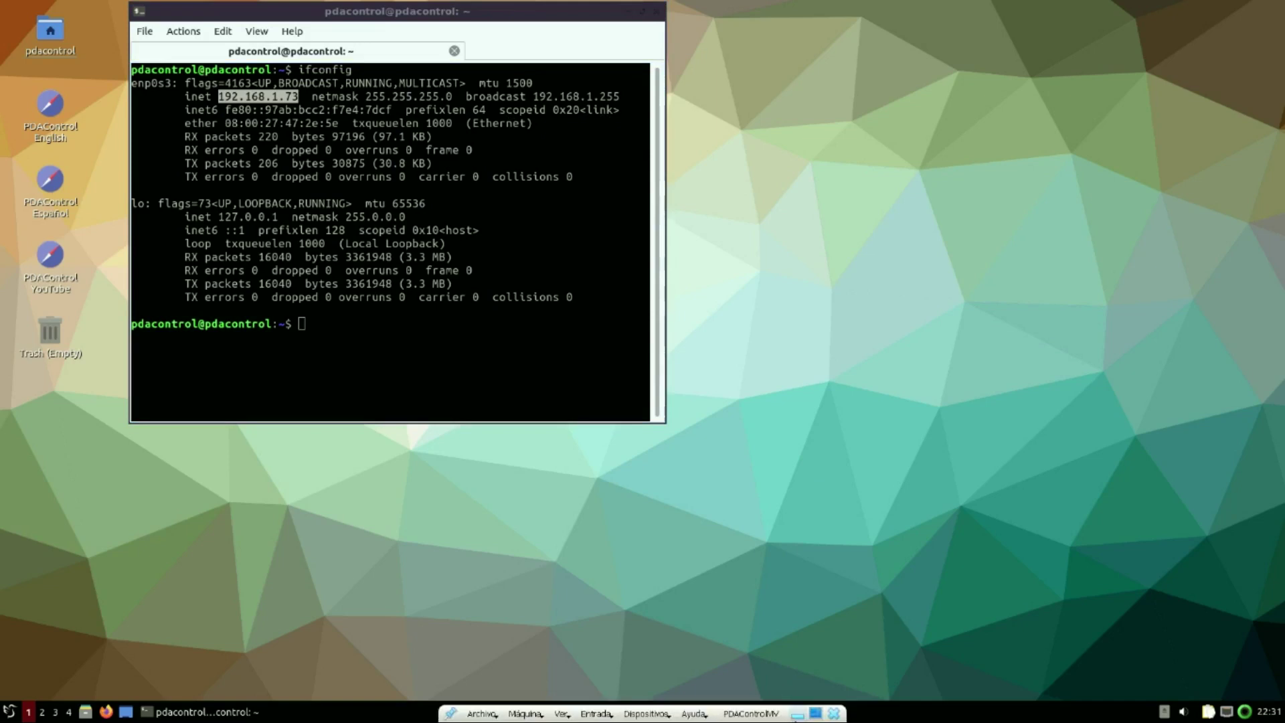
Step: Switch briefly to the VirtualBox Manager, return to the Lubuntu VM and open its application menu
left_click(796, 715)
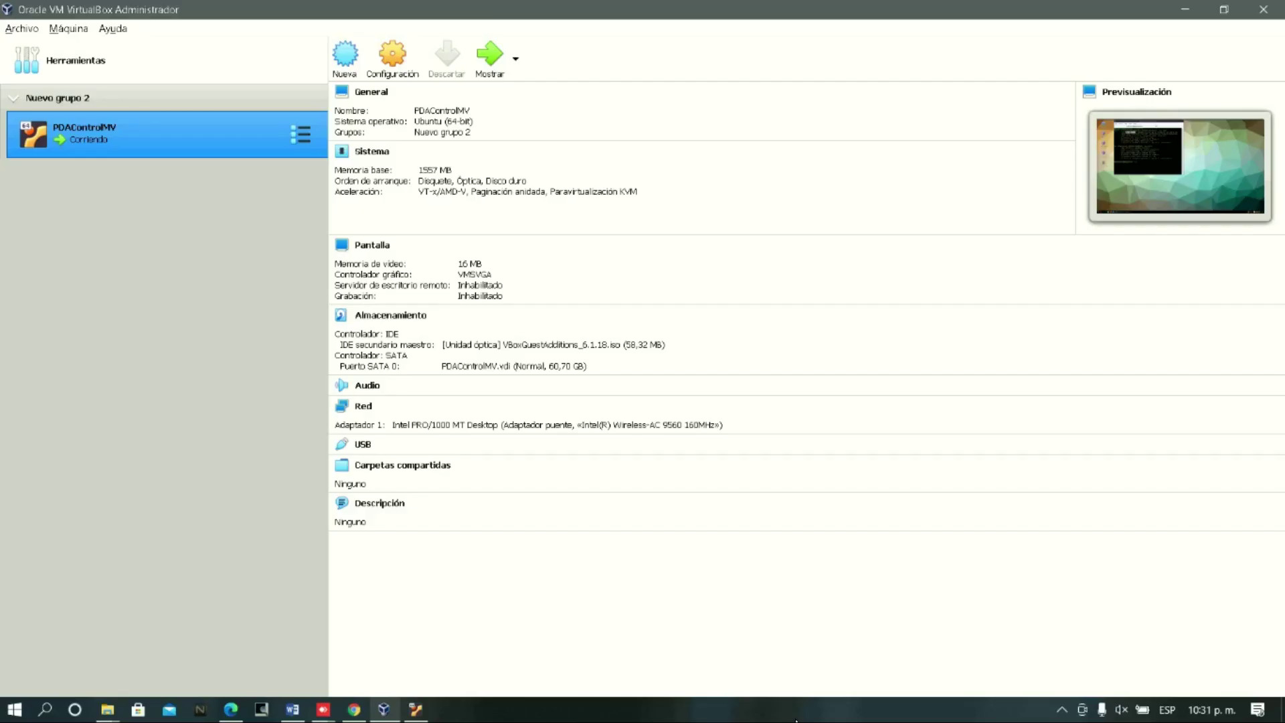
left_click(101, 712)
left_click(11, 711)
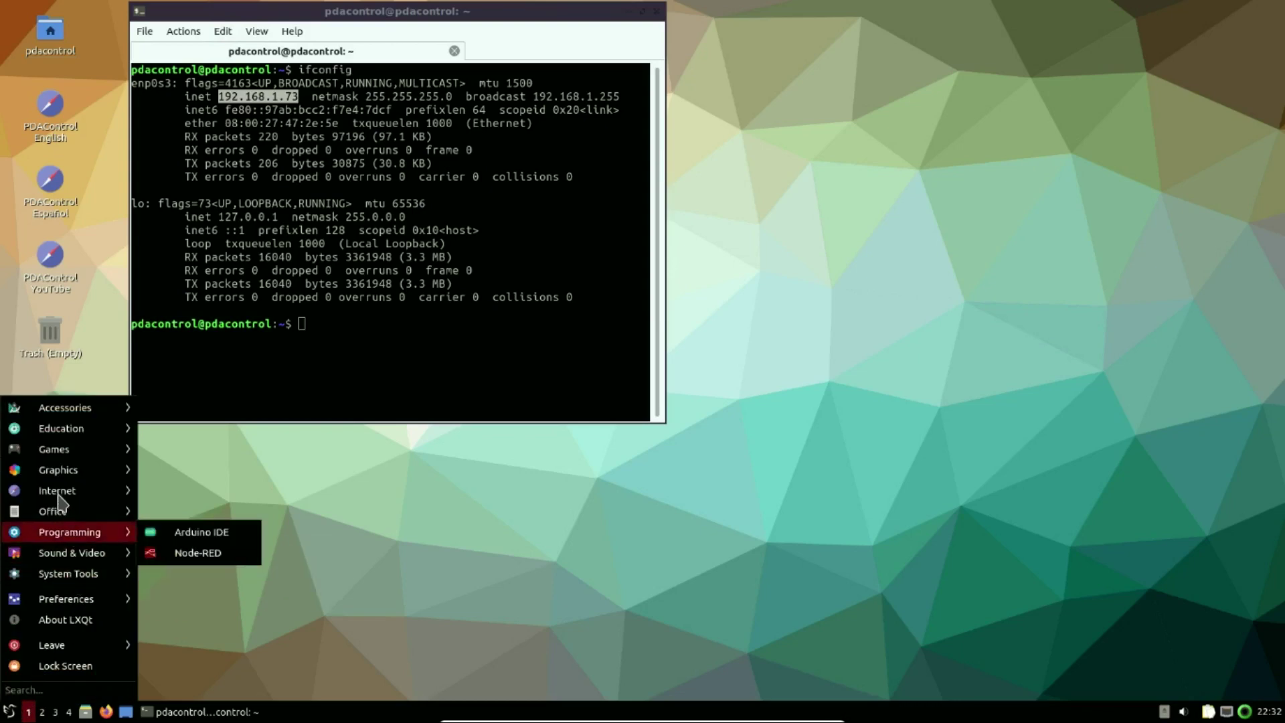
Step: Launch Node-RED from the Programming menu and submit the sudo password to start it
mouse_move(94, 539)
left_click(184, 561)
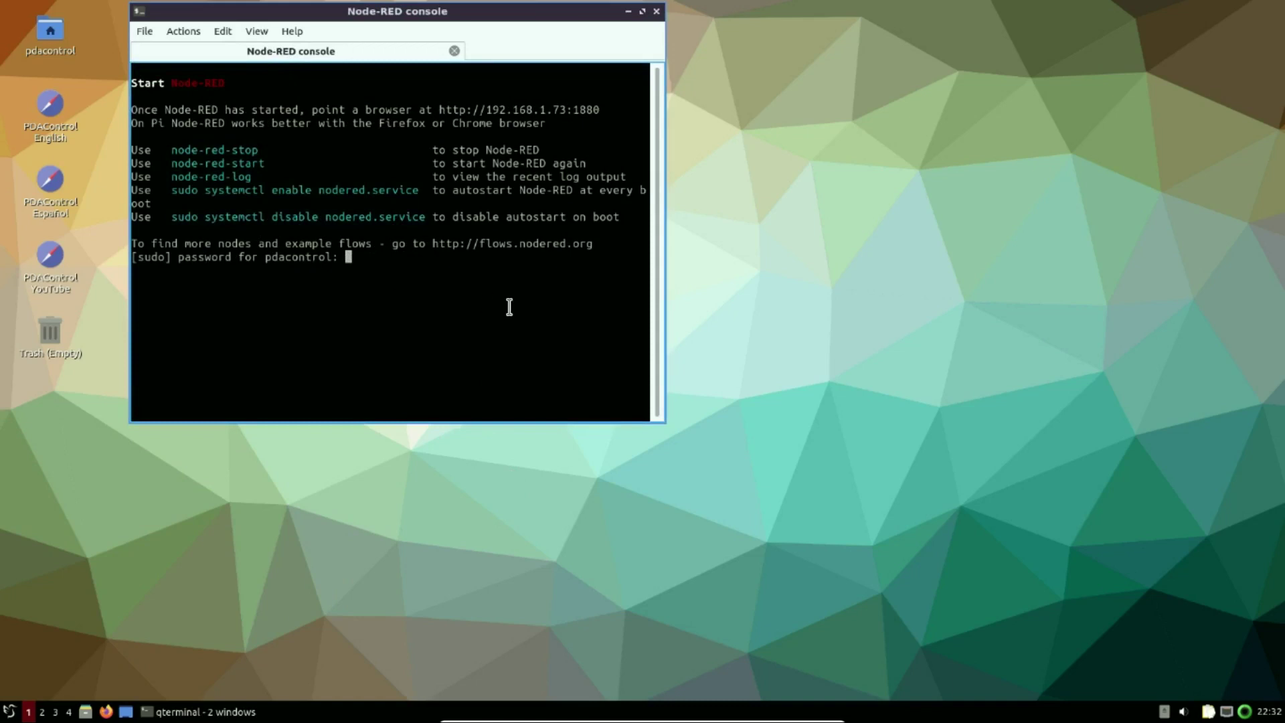
key("Return")
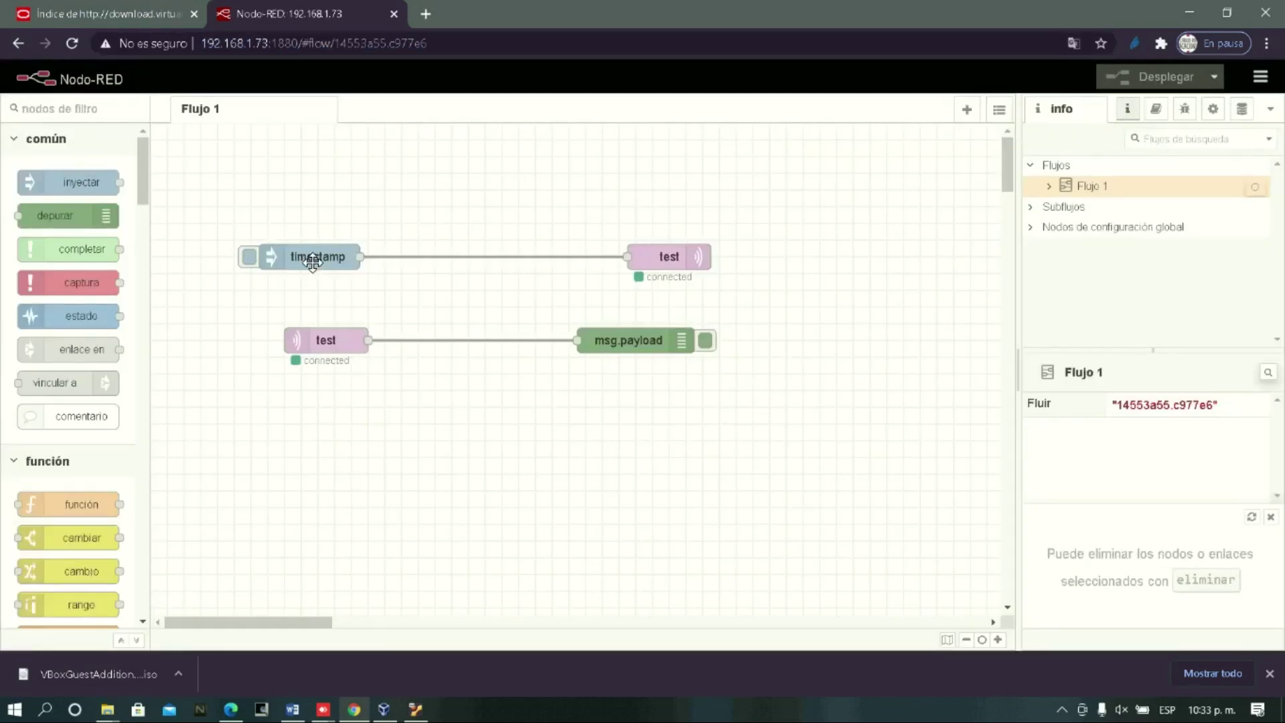
Step: Move the timestamp node up and right in Flow 1, then open a new browser tab
left_click_drag(312, 261, 354, 227)
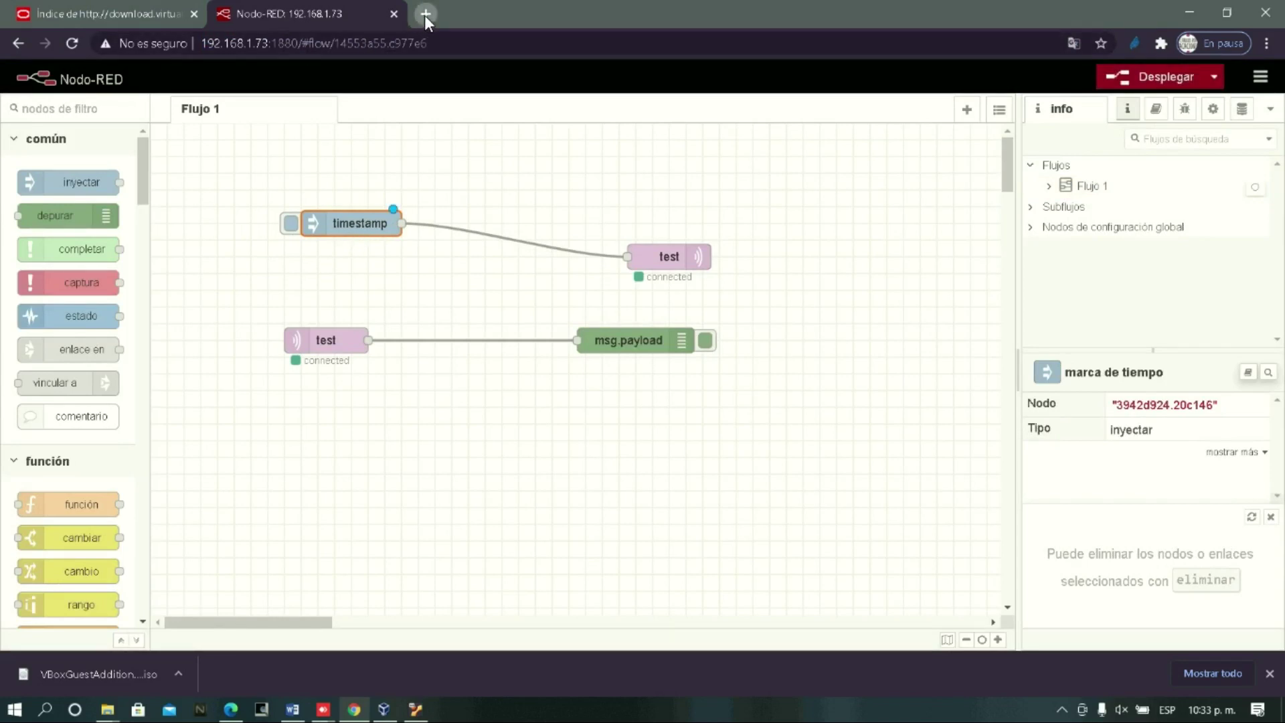
left_click(424, 15)
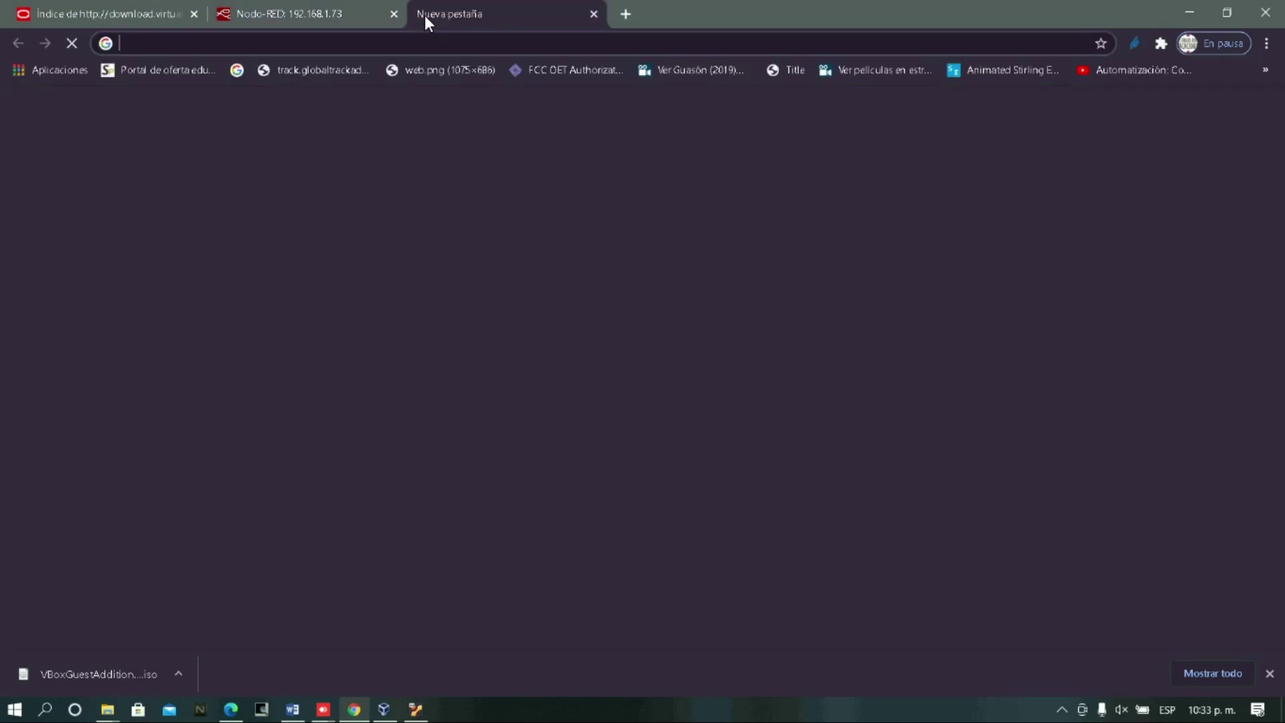
Step: Load ChirpStack at 192.168.1.73:8080 and log in with the admin username and its password
type("192.168.")
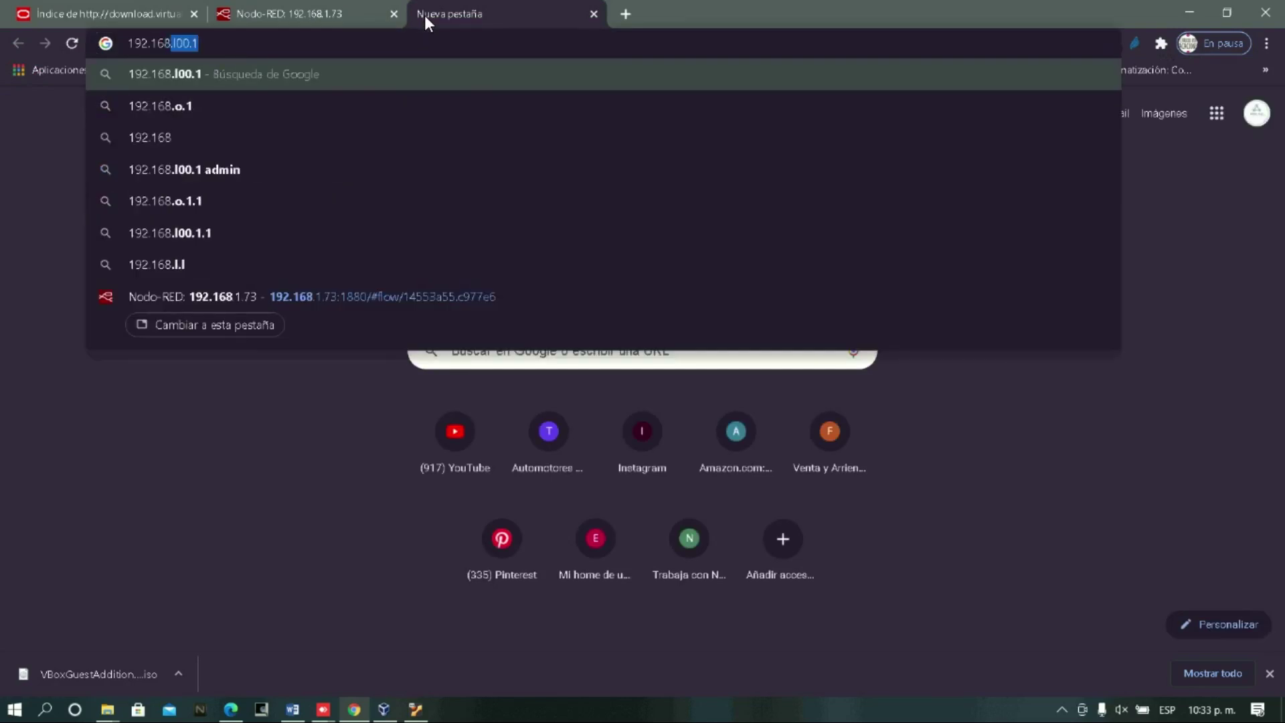
type("1.73:8080")
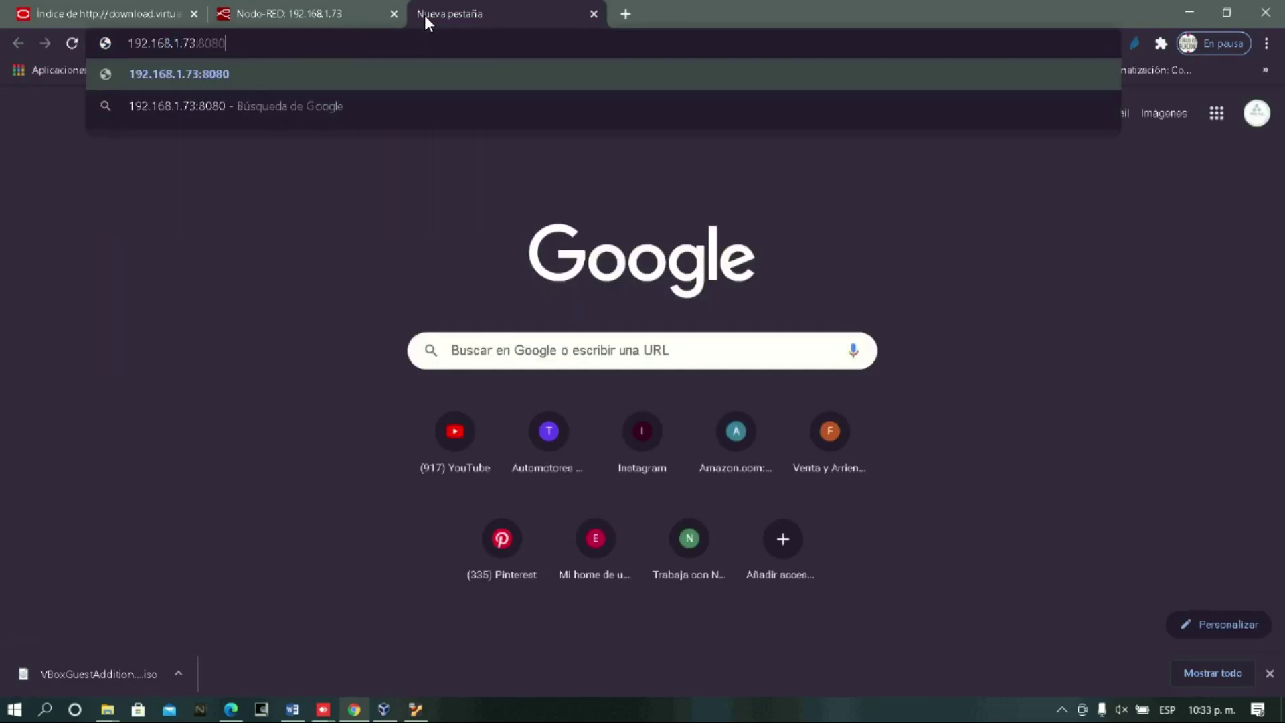
key("Return")
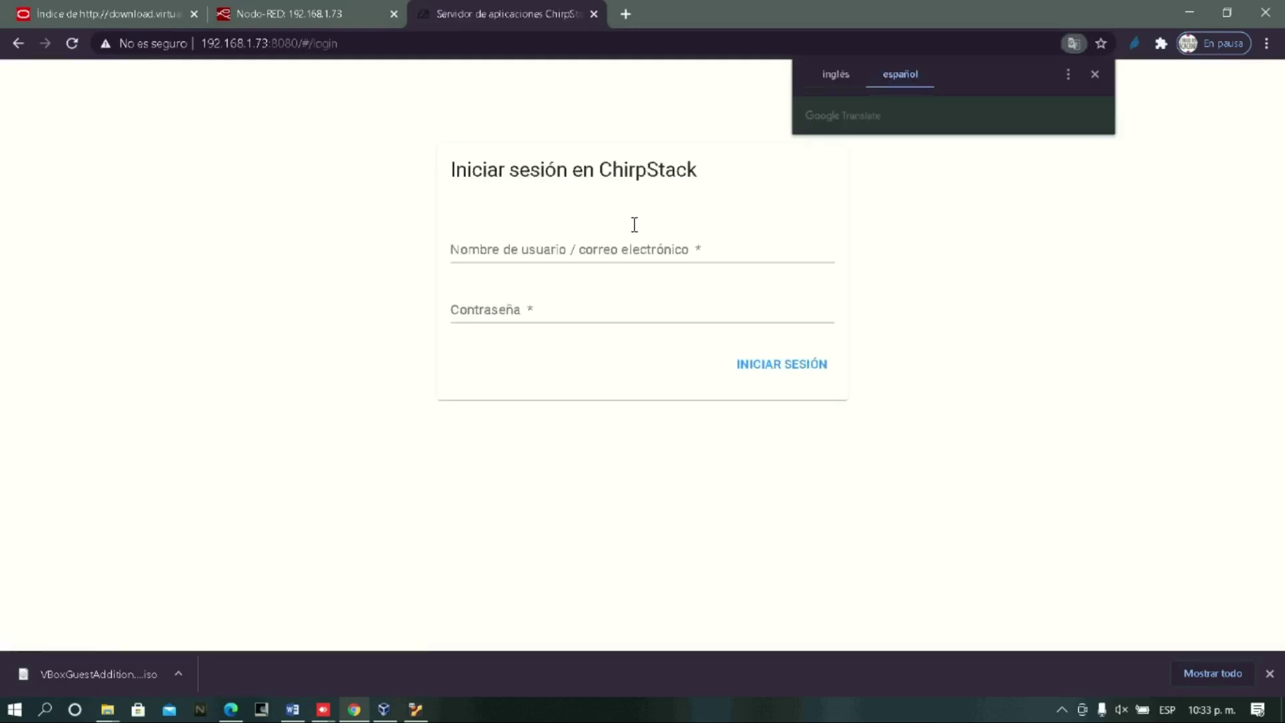
left_click(642, 249)
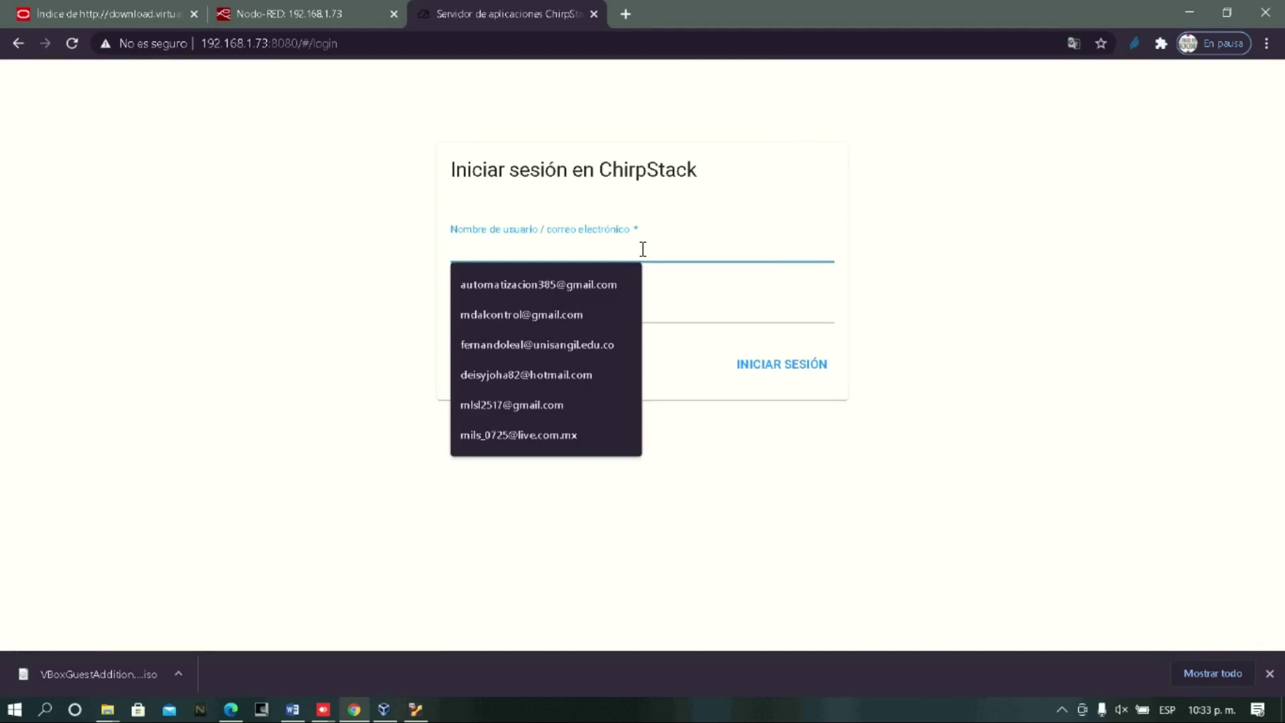
key("Tab")
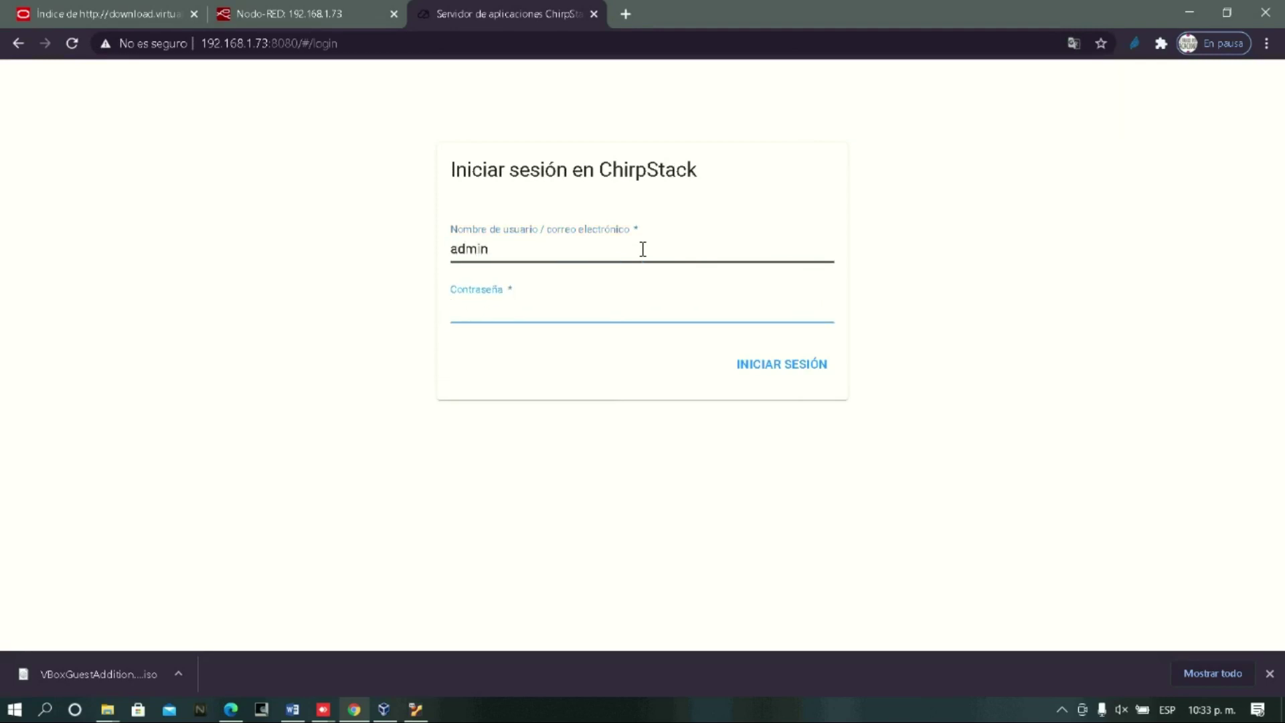
left_click(776, 363)
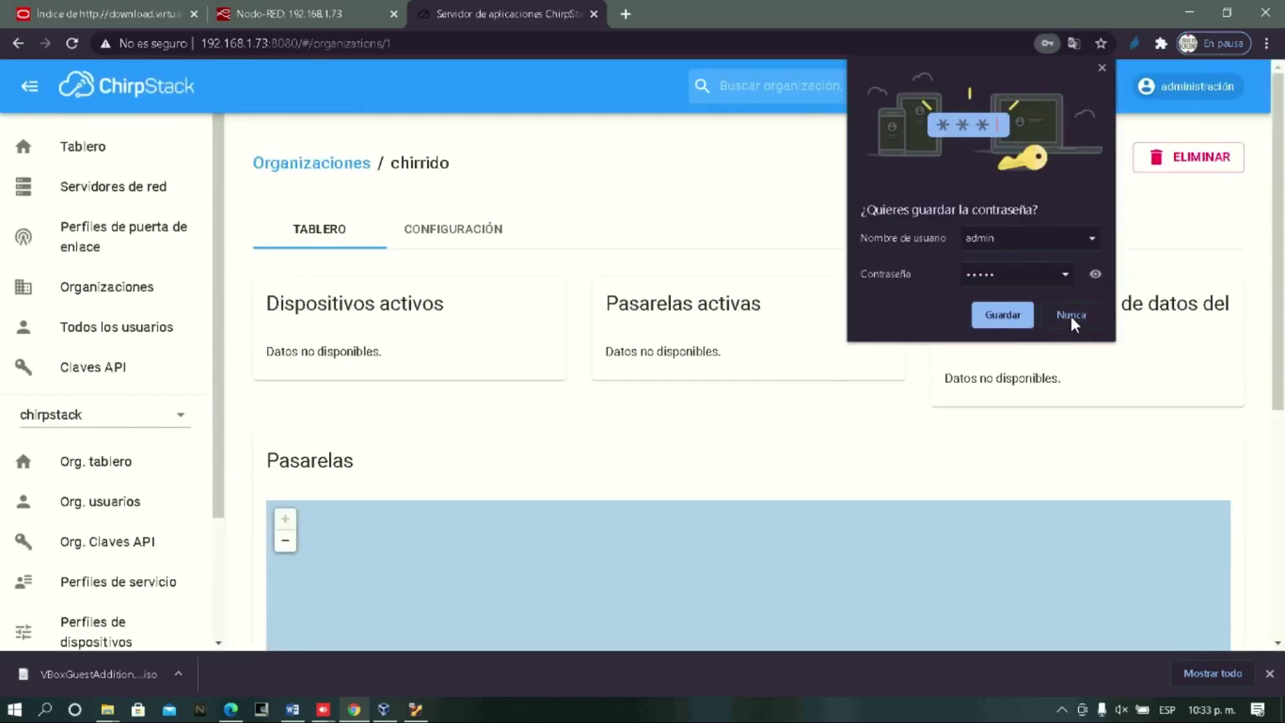
Step: Decline saving the ChirpStack password and load Grafana at 192.168.1.73:3000 in a new tab
left_click(1071, 315)
key("ctrl+t")
type("192.168.1.73")
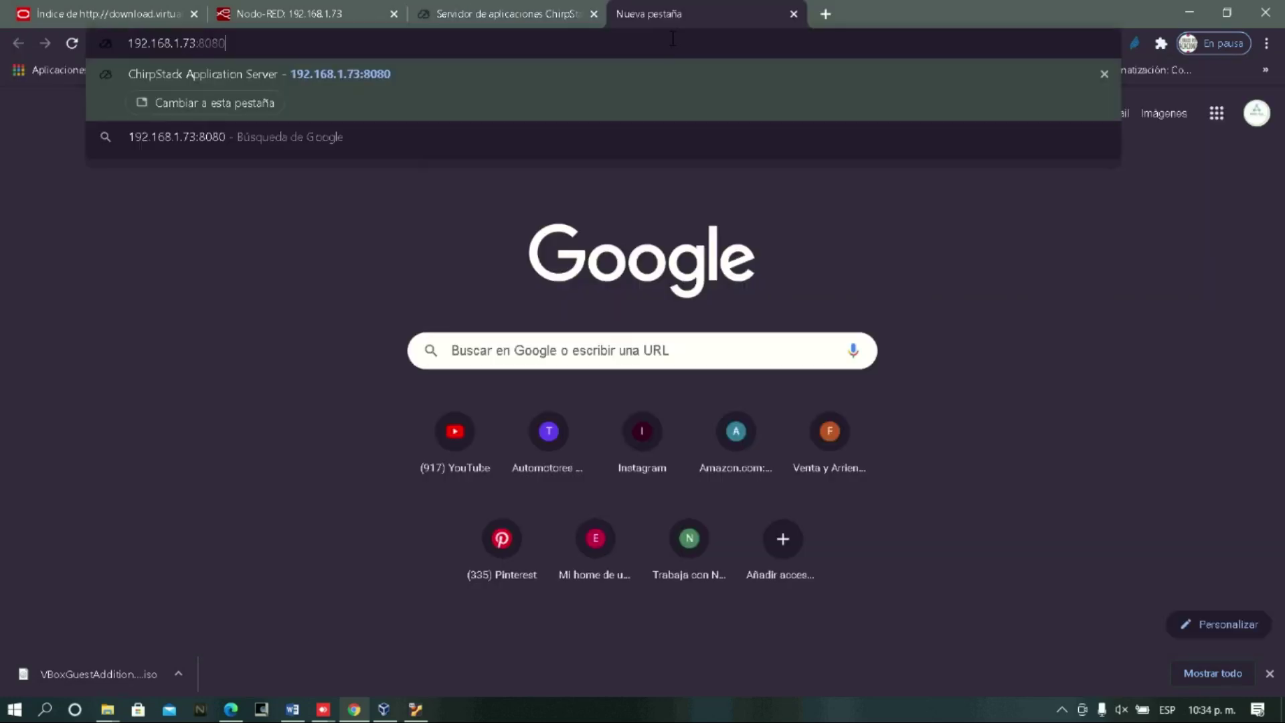
type(":8")
key("BackSpace")
key("BackSpace")
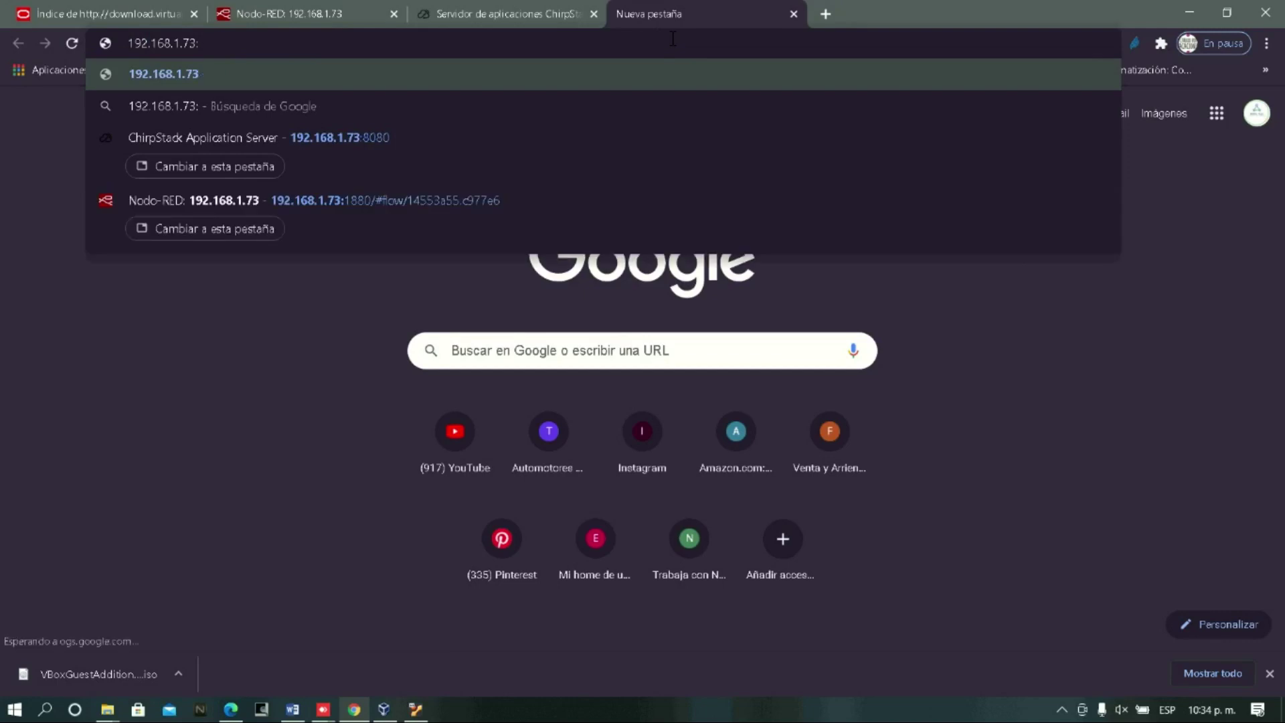
type(":3000")
key("Return")
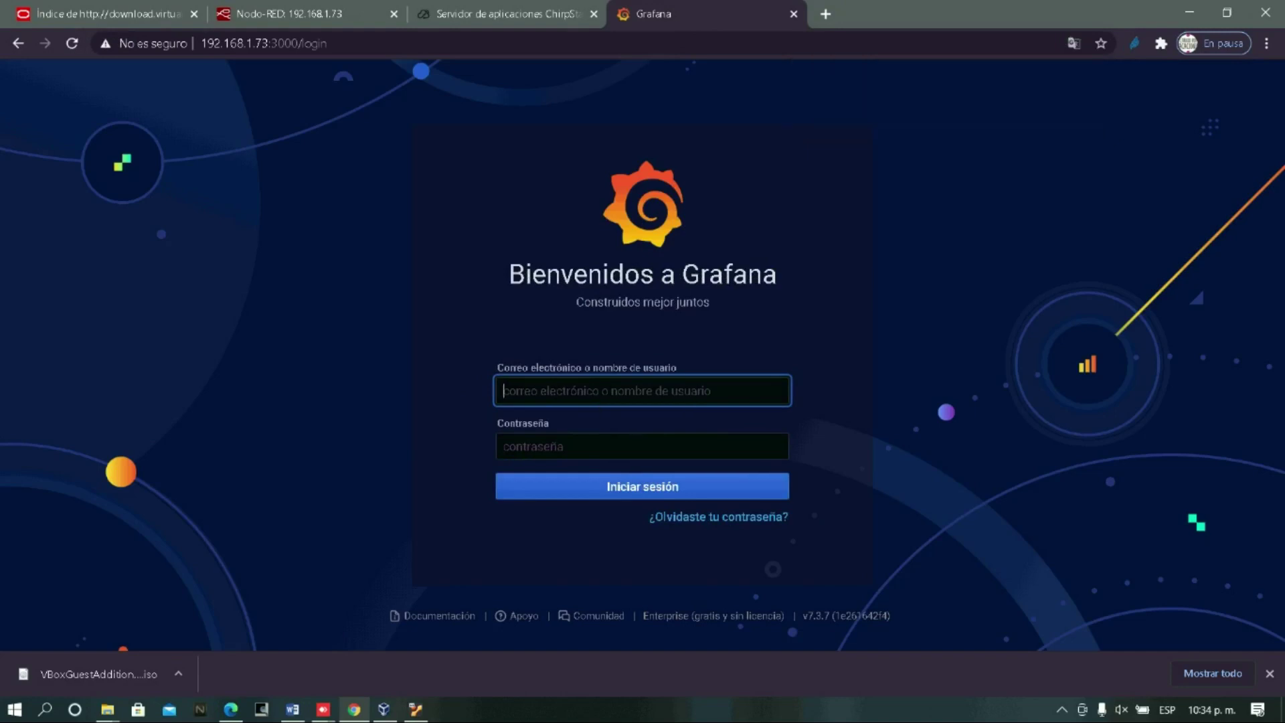
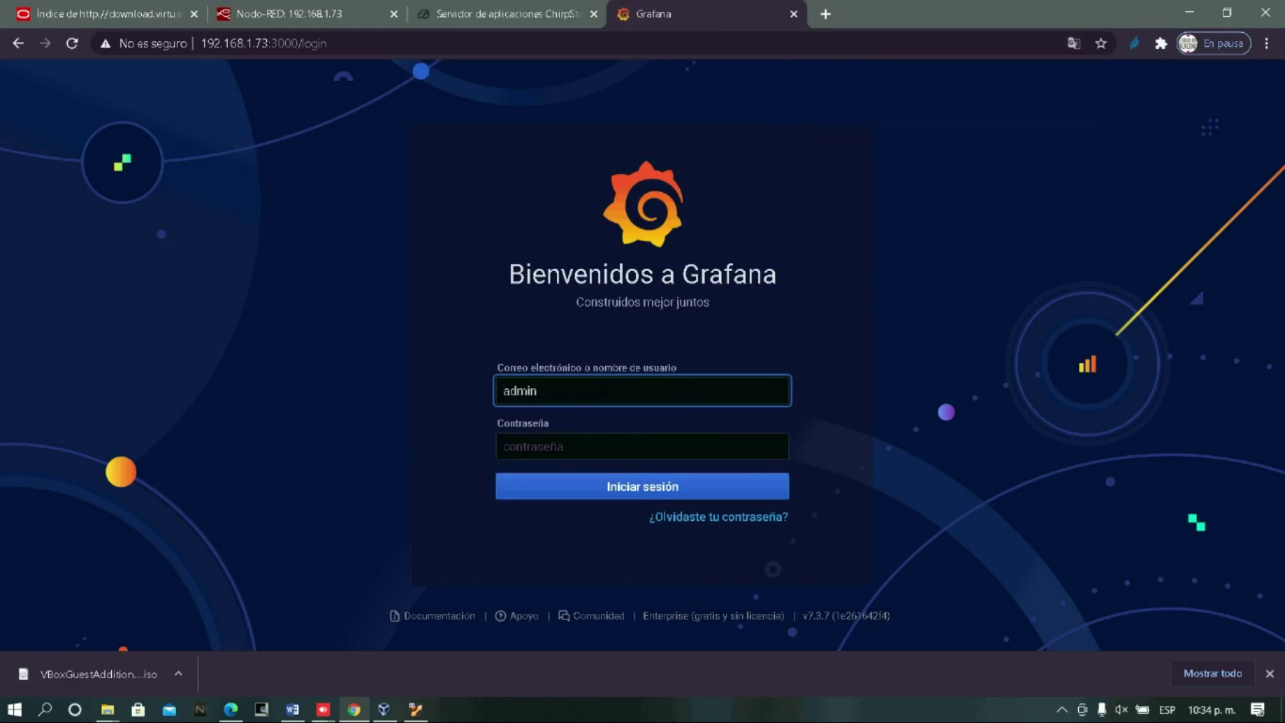
Step: Log in to Grafana with the admin username and the default password
key("Tab")
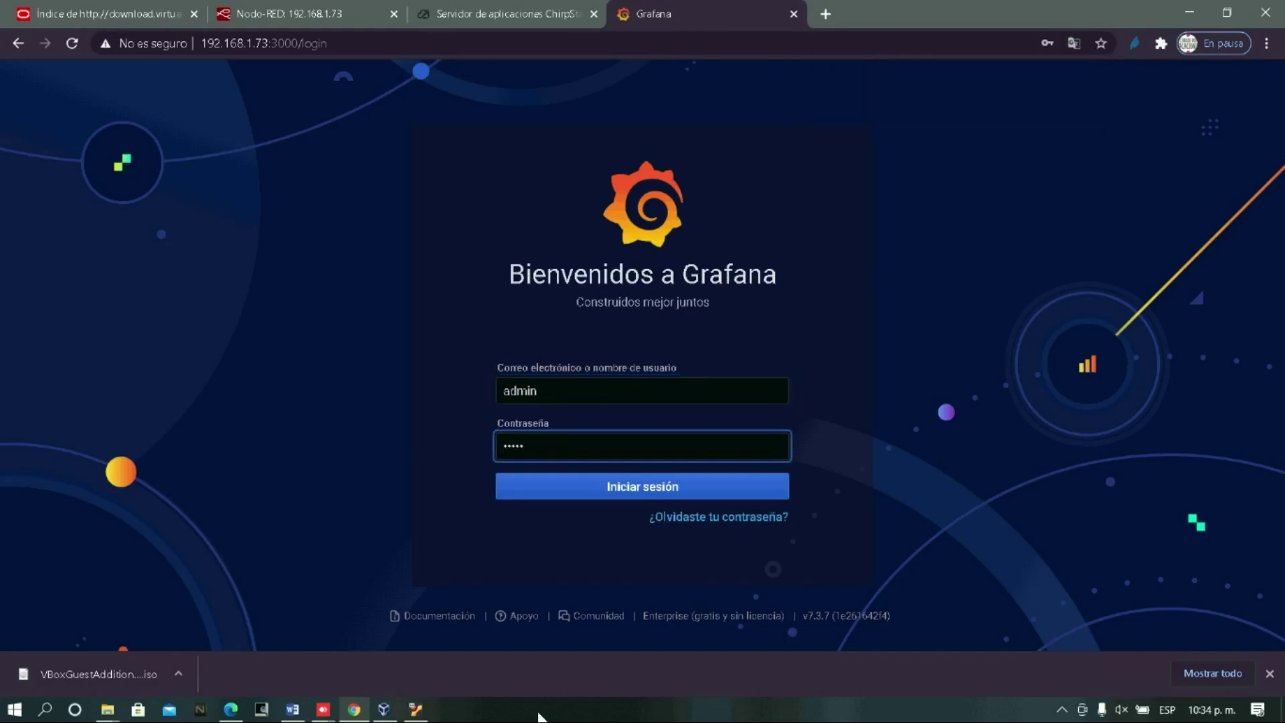
left_click(629, 495)
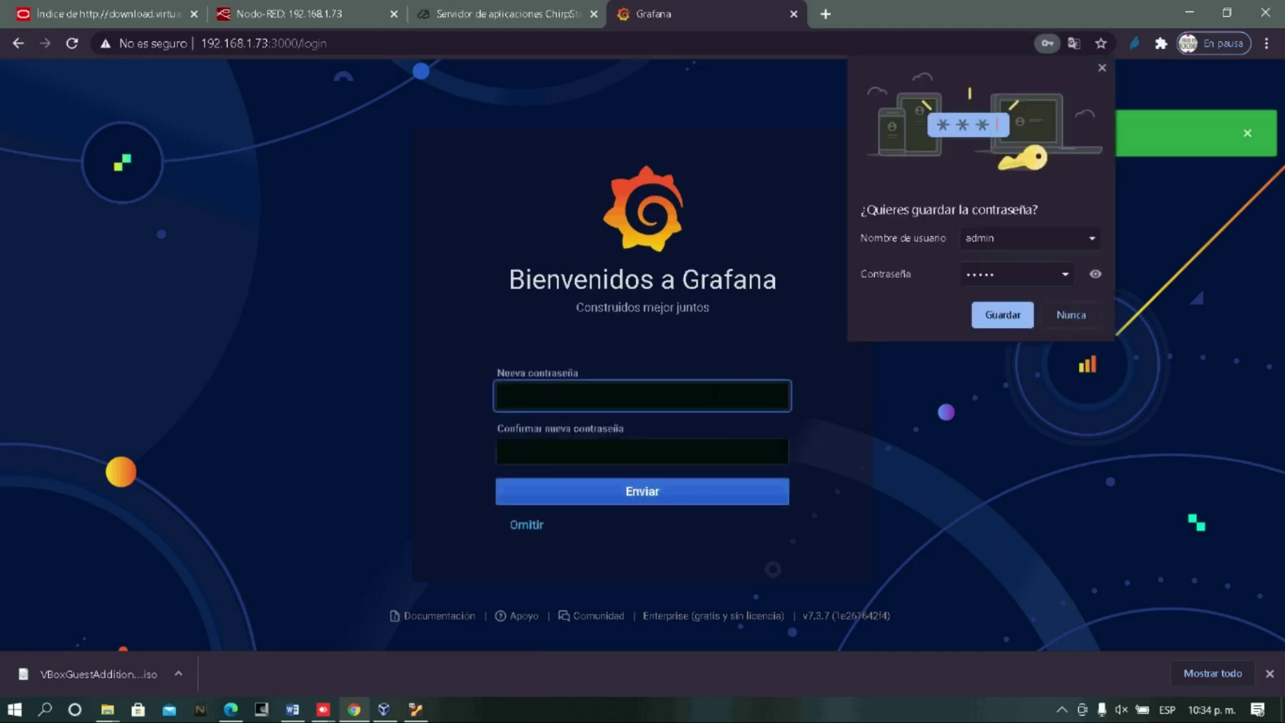
Step: Set a new Grafana password, decline browser saving, and create a new empty dashboard
key("Tab")
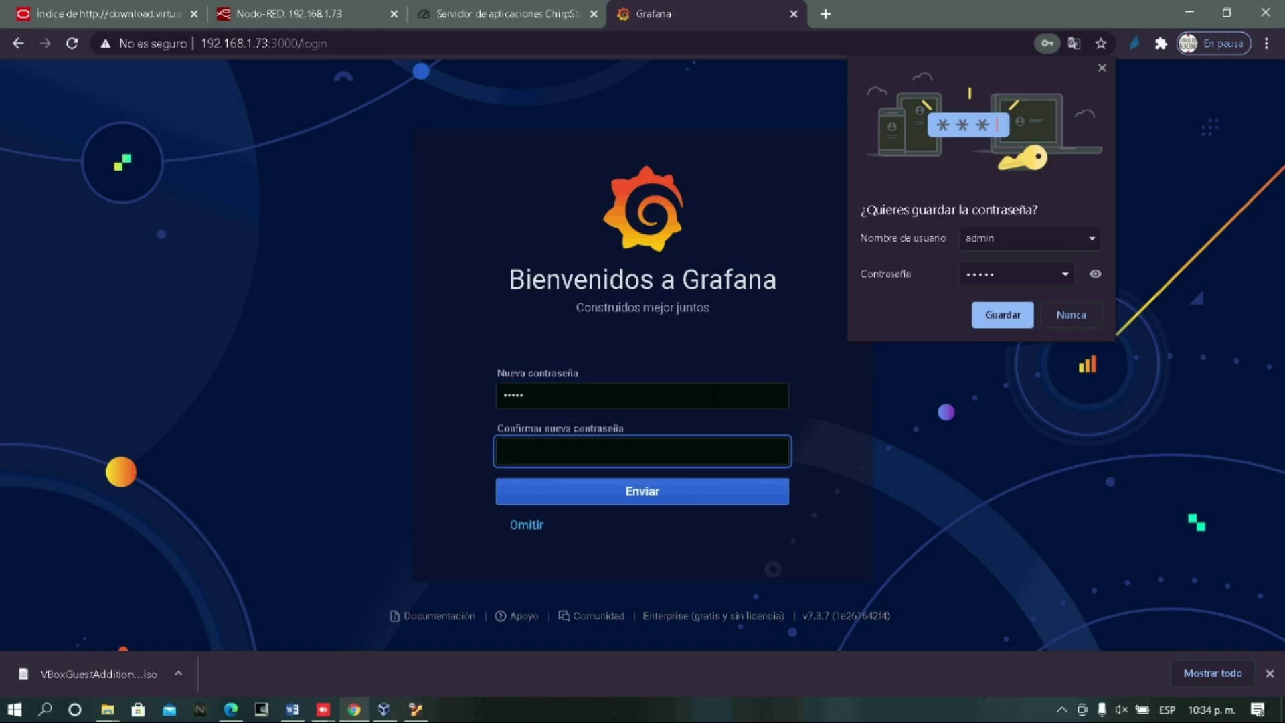
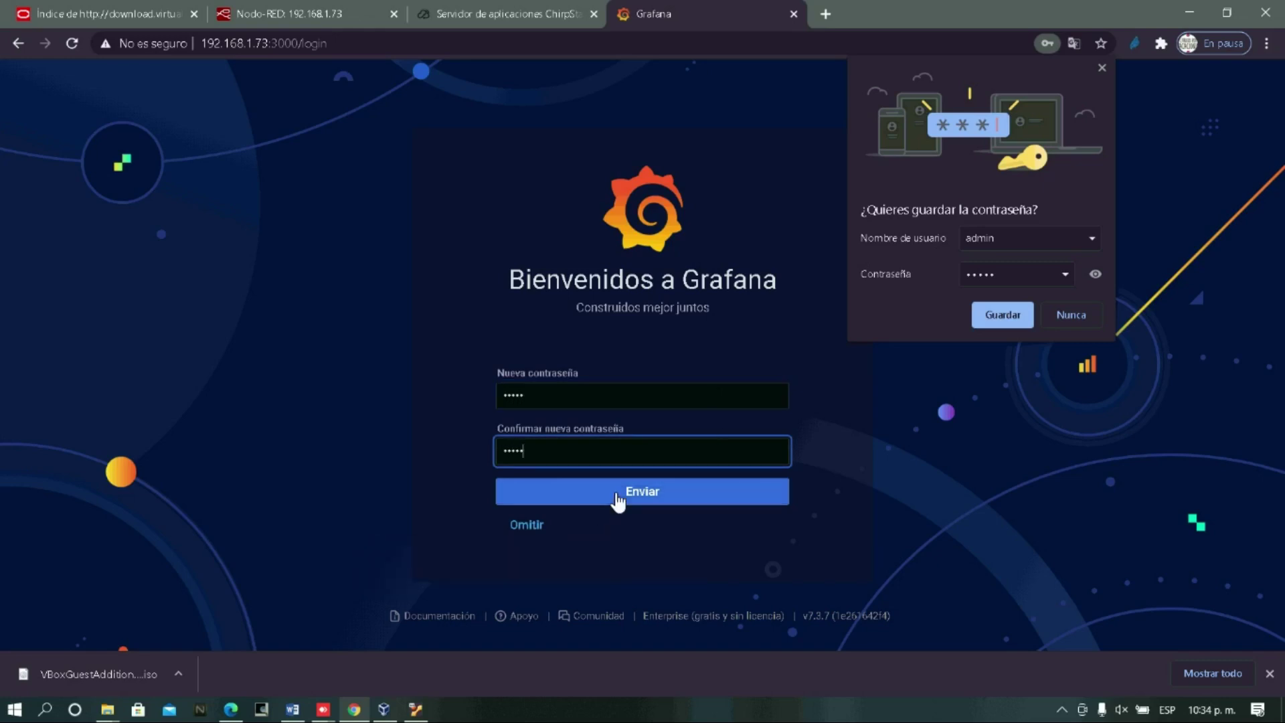
left_click(616, 494)
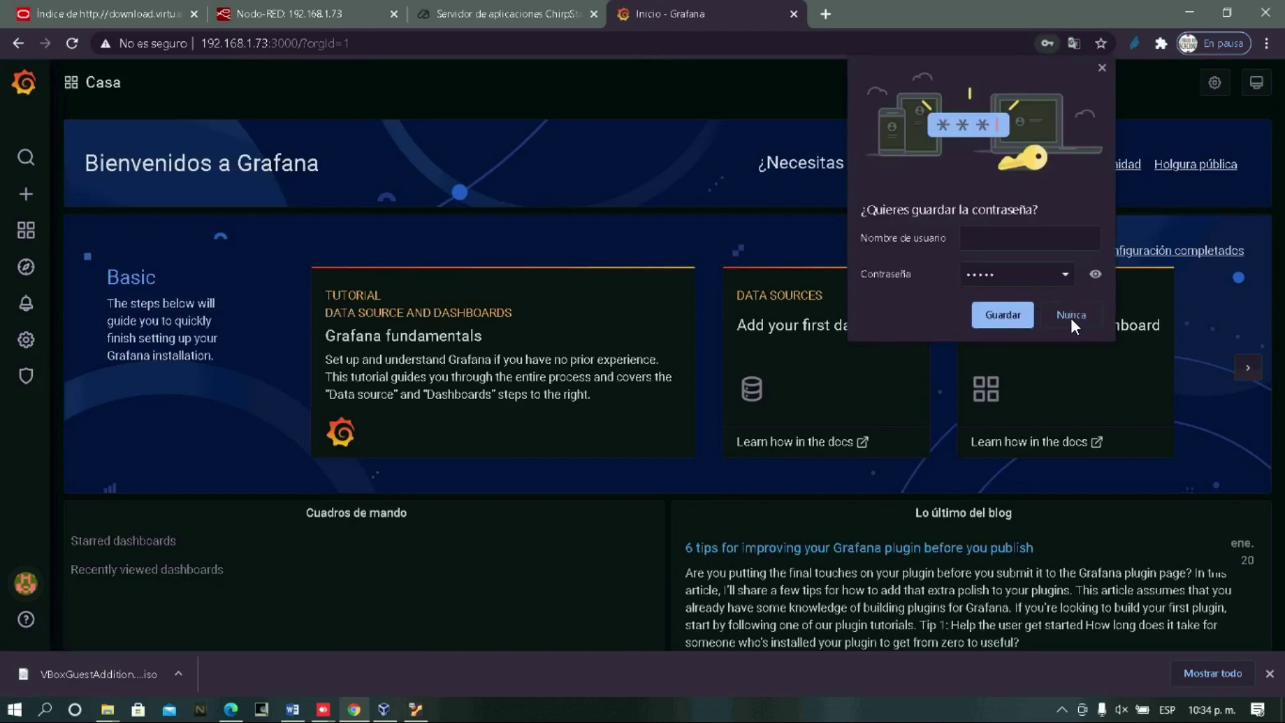
left_click(1071, 316)
mouse_move(26, 196)
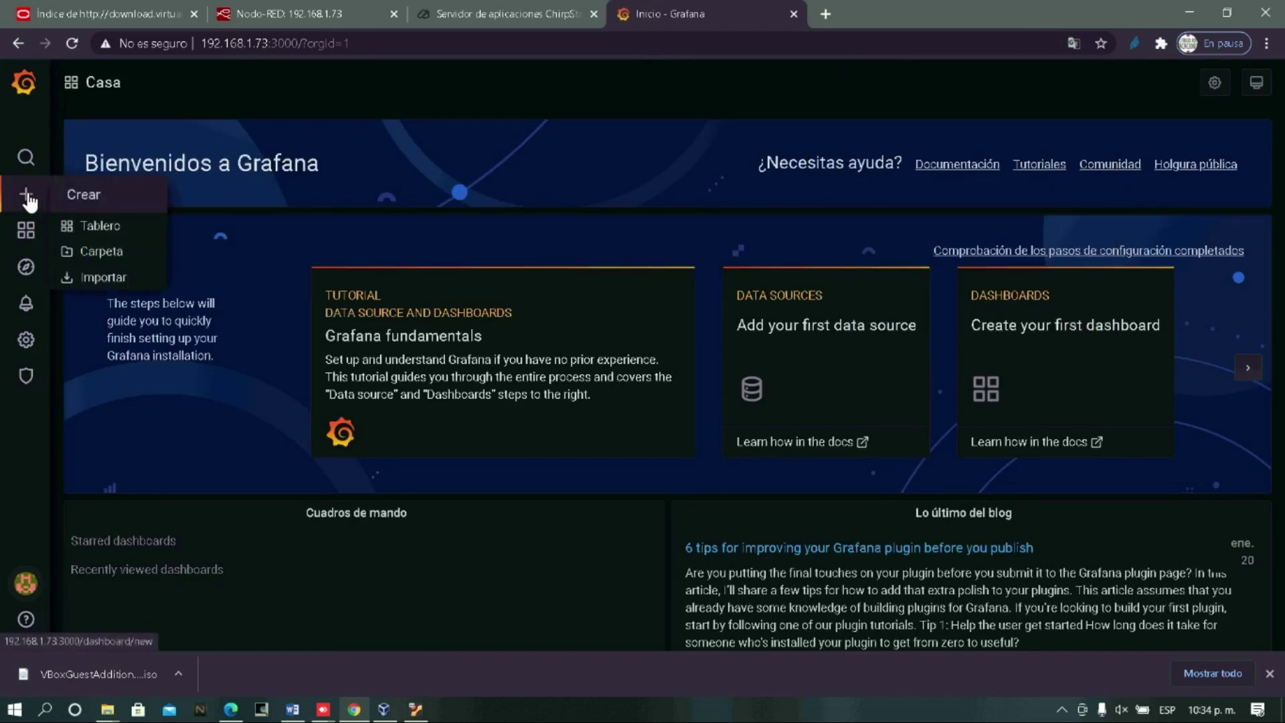
left_click(79, 226)
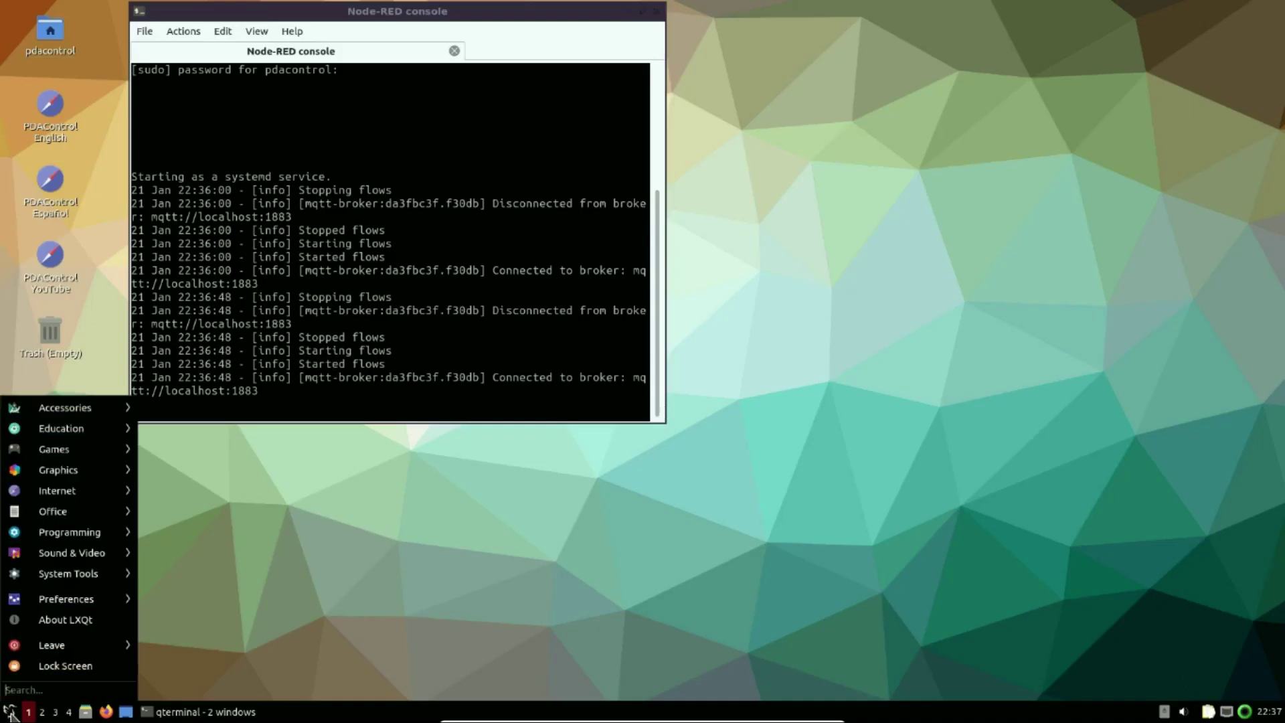
Step: Launch Arduino IDE from Programming, maximize it, and review the boards under Tools > Board
mouse_move(97, 516)
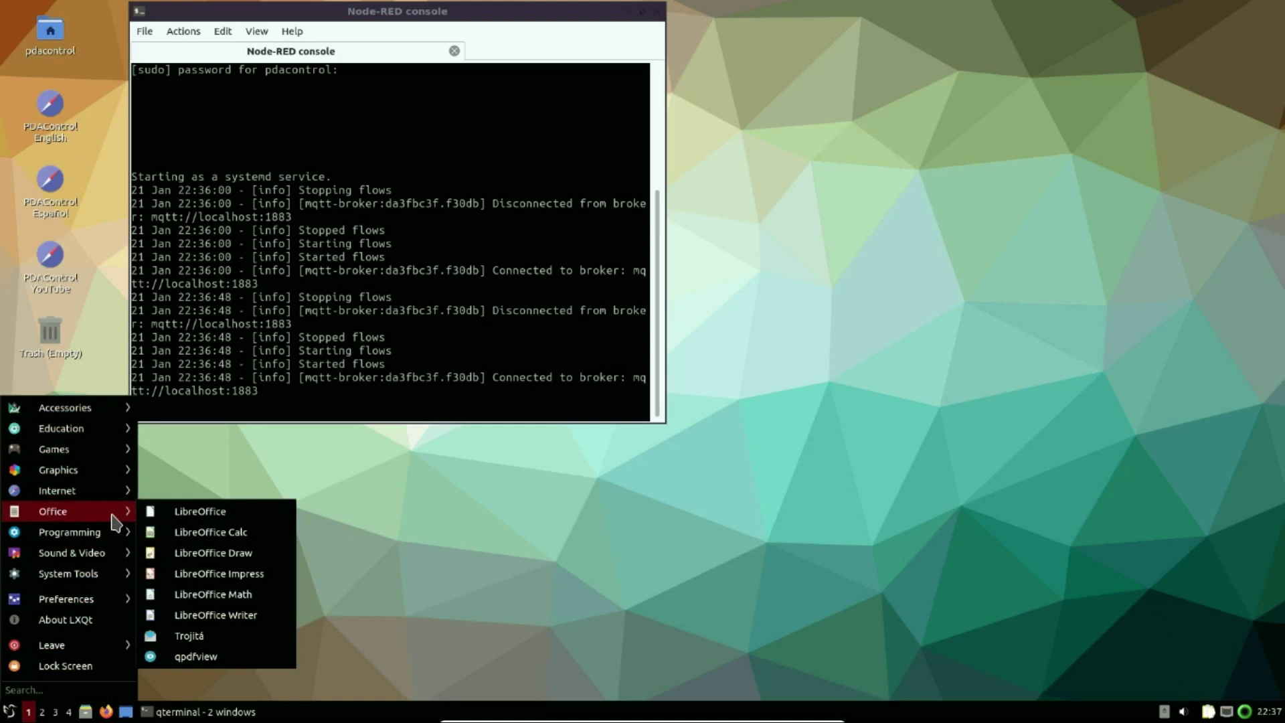
left_click(185, 535)
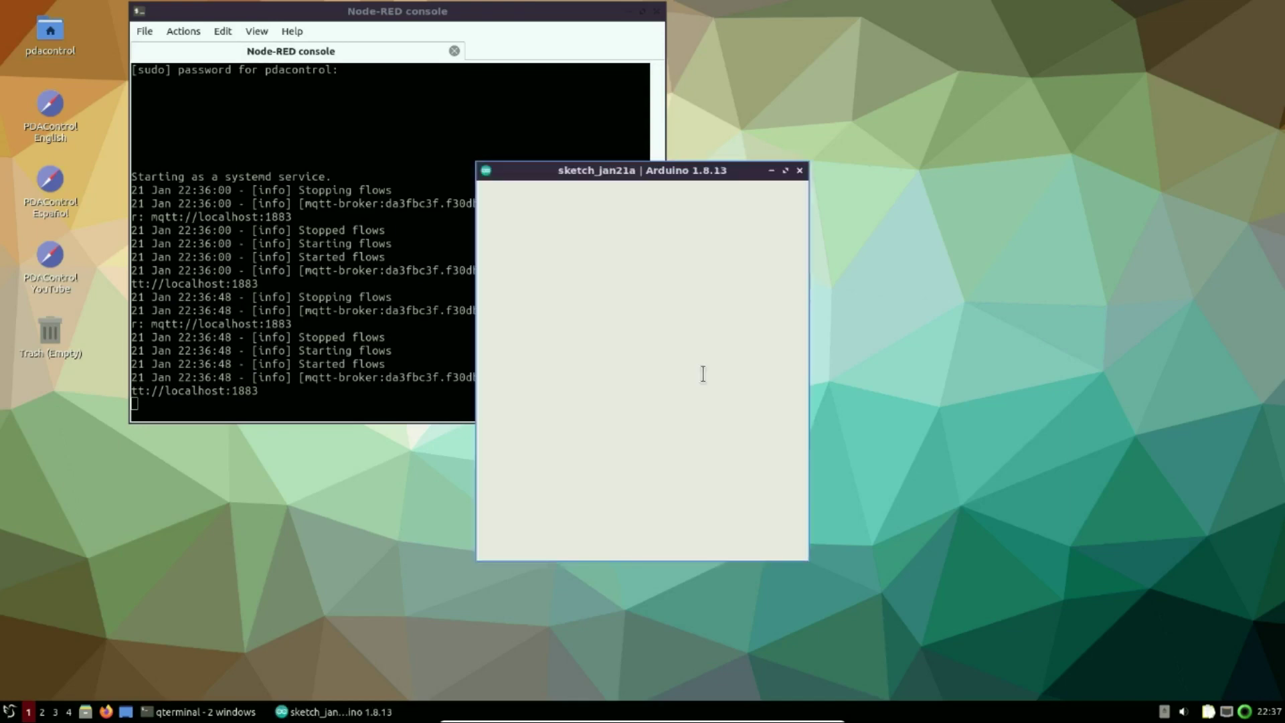
left_click(785, 170)
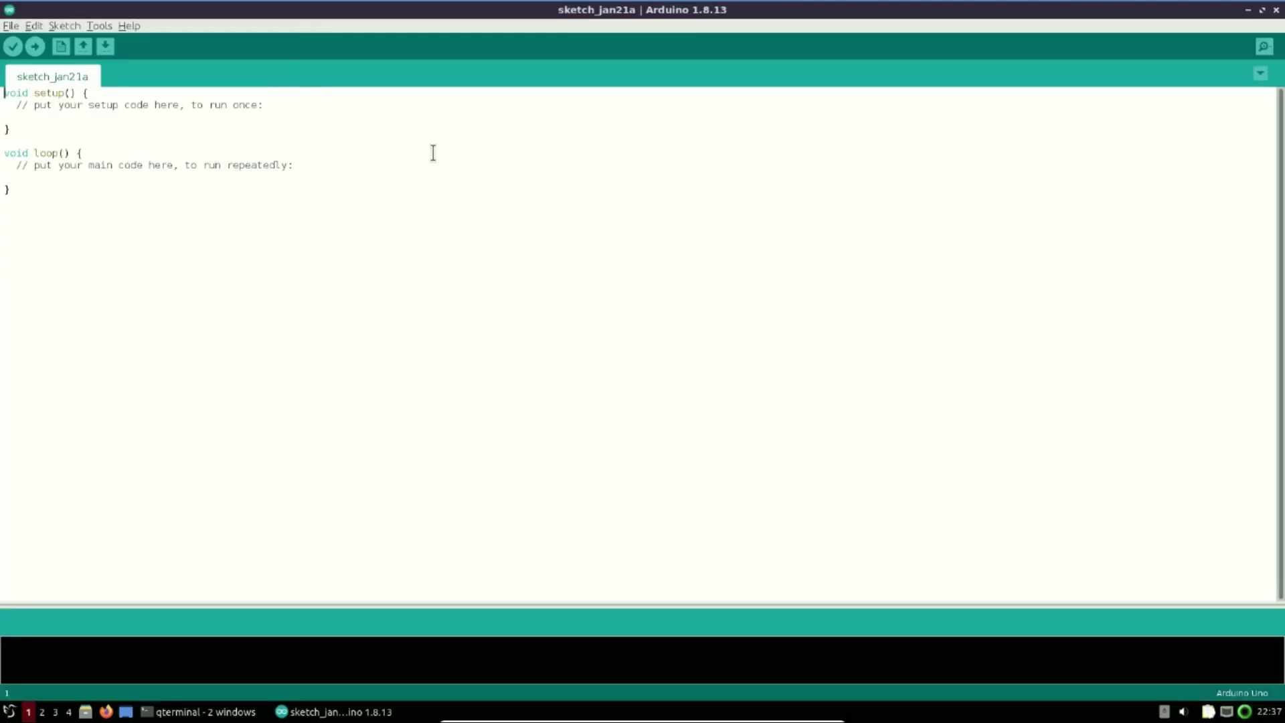
left_click(99, 26)
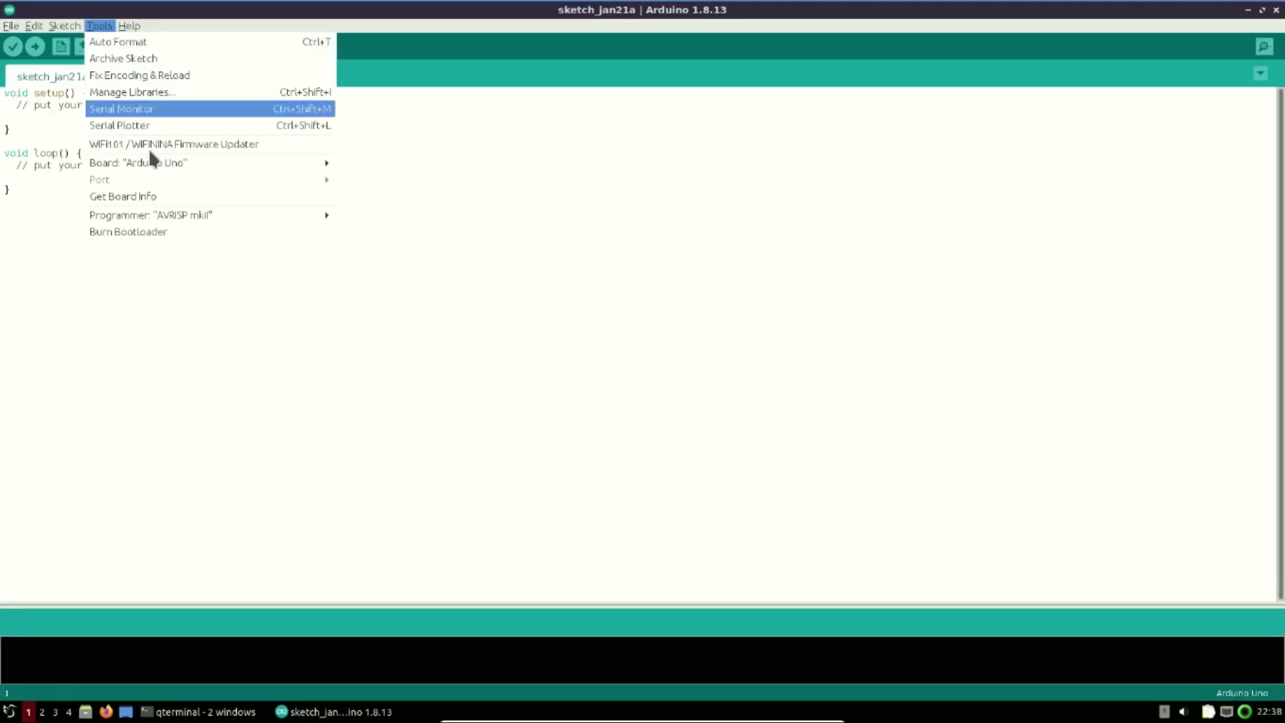
mouse_move(291, 165)
mouse_move(425, 190)
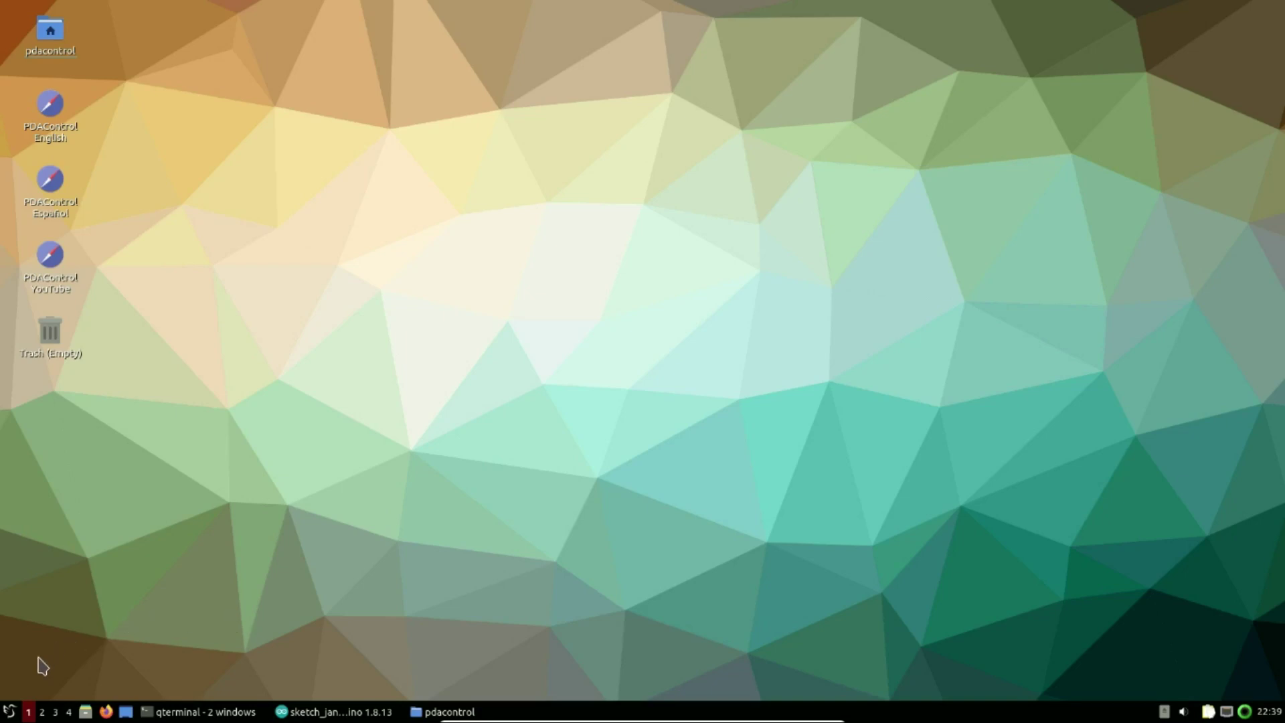
Step: Reboot the Lubuntu VM from Leave > Reboot in the start menu
left_click(10, 711)
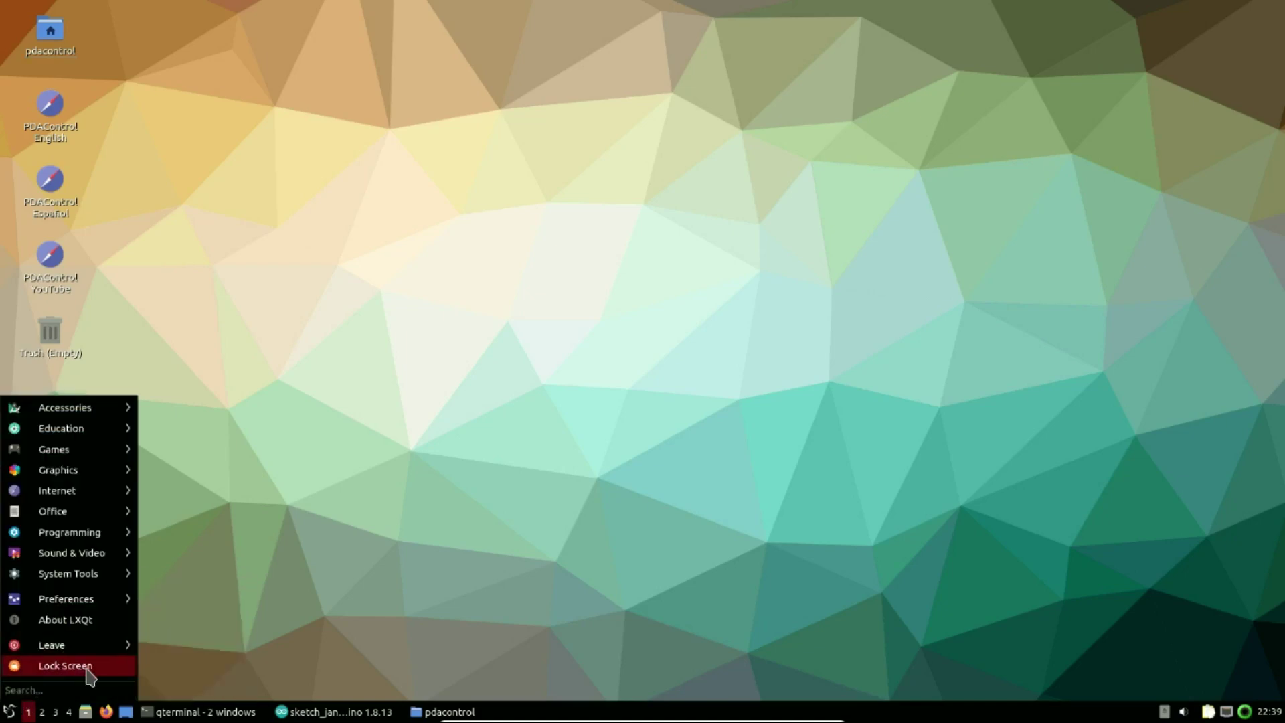
mouse_move(94, 646)
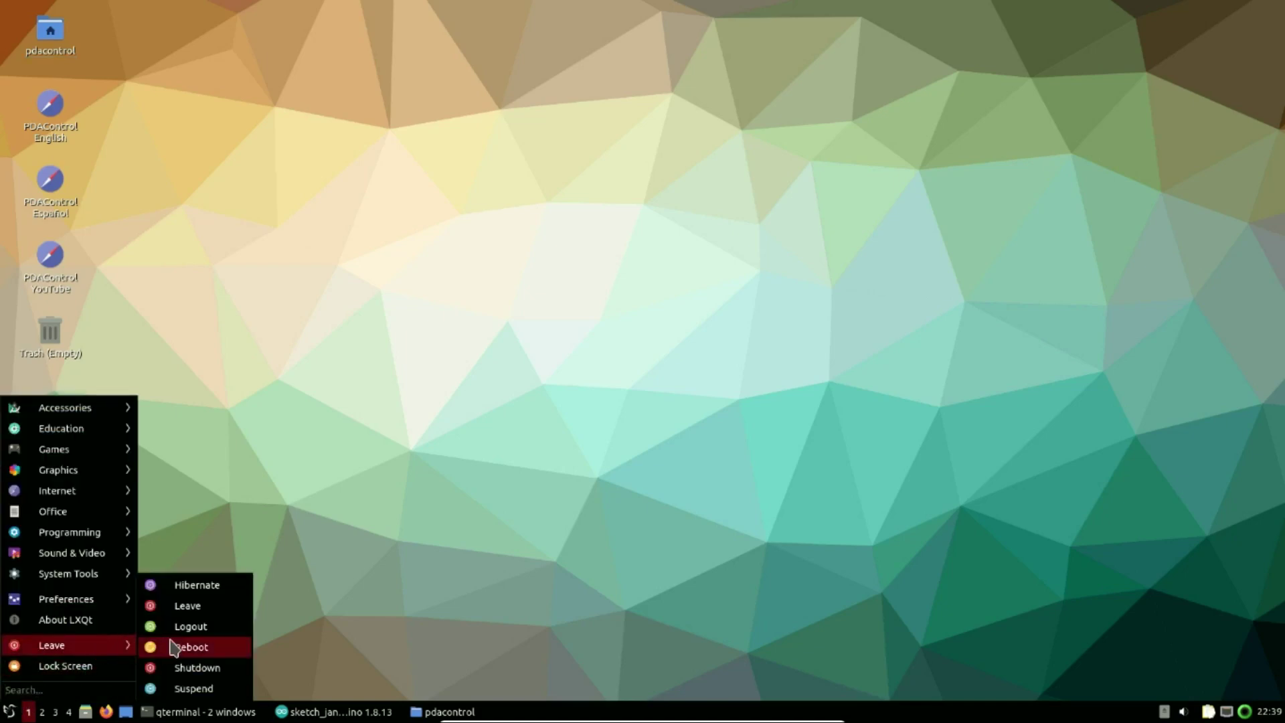
left_click(215, 668)
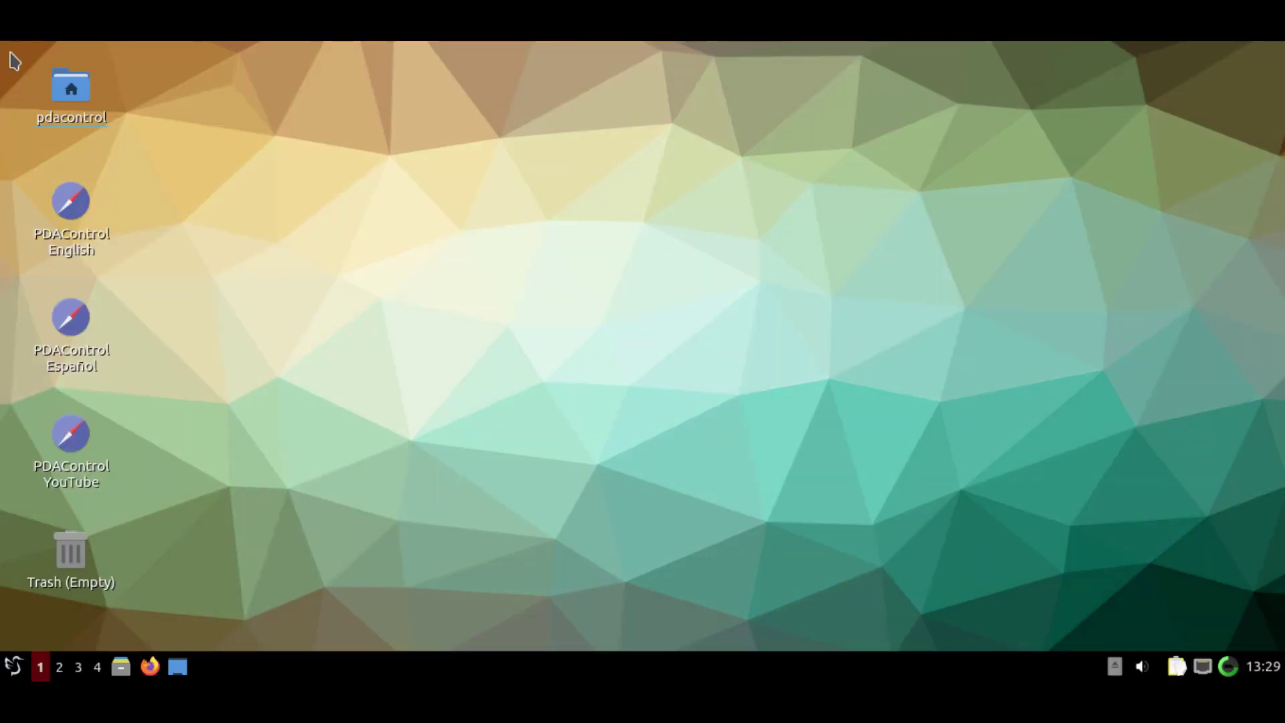